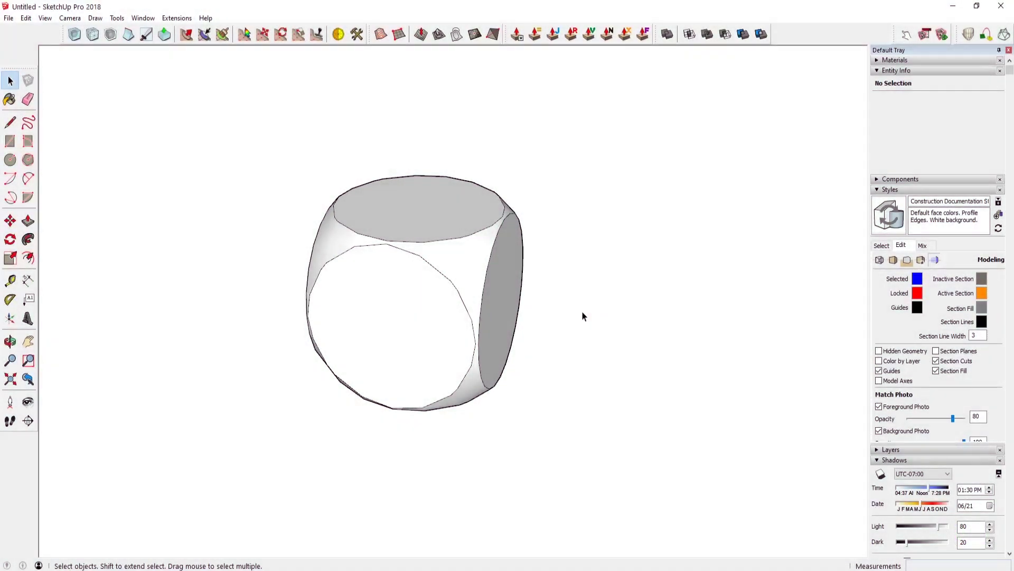
Draw a 2'x2' square beside the rounded cube and push/pull it up 2' into a cube.
{"action": "mouse_move", "coordinate": [581, 311]}
{"action": "middle_mouse_down"}
{"action": "mouse_move", "coordinate": [649, 328]}
{"action": "mouse_move", "coordinate": [356, 298]}
{"action": "middle_mouse_up"}
{"action": "key", "text": "r"}
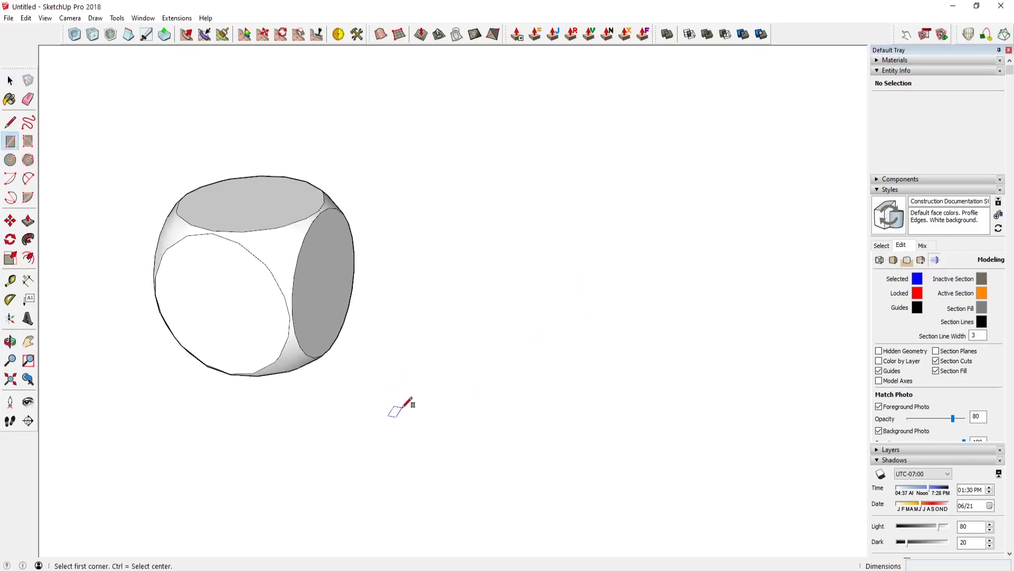
{"action": "left_click", "coordinate": [527, 403]}
{"action": "key", "text": "ctrl"}
{"action": "type", "text": "2"}
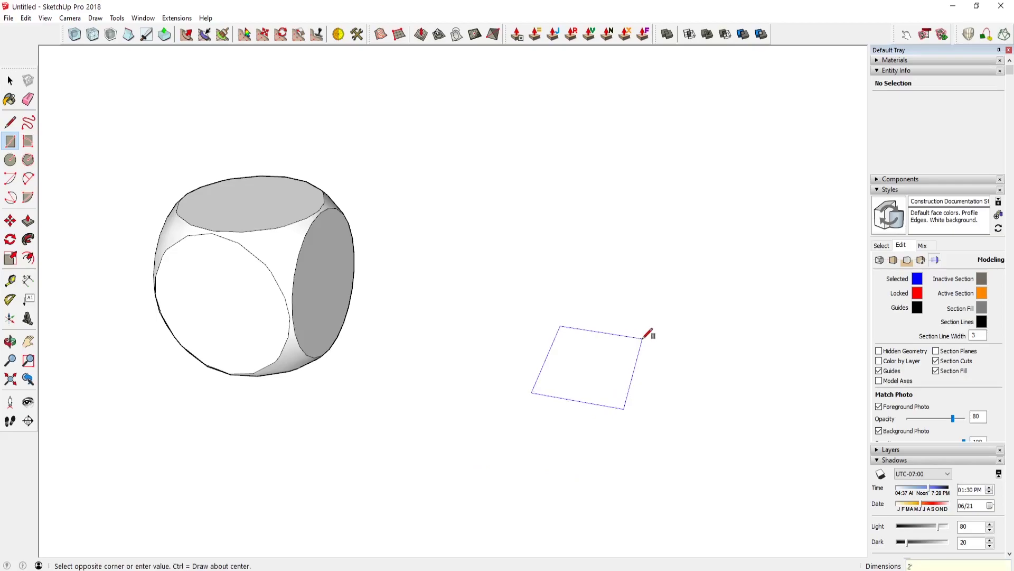
{"action": "type", "text": "'"}
{"action": "key", "text": "Return"}
{"action": "key", "text": "p"}
{"action": "left_click", "coordinate": [632, 355]}
{"action": "key", "text": "Return"}
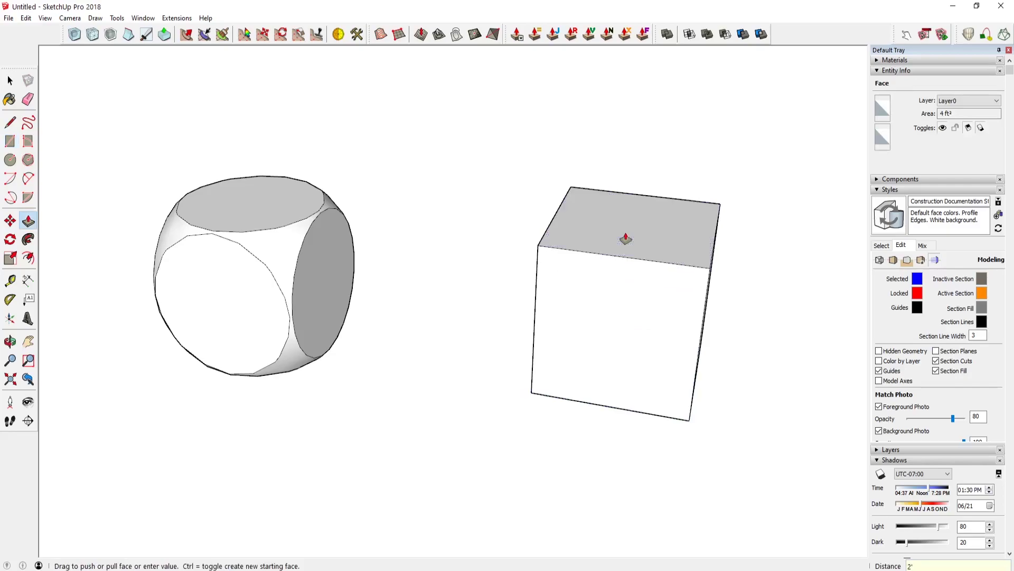
Select the whole 2-foot cube and make it a group.
{"action": "key", "text": "space"}
{"action": "double_click", "coordinate": [625, 234]}
{"action": "triple_click", "coordinate": [625, 233]}
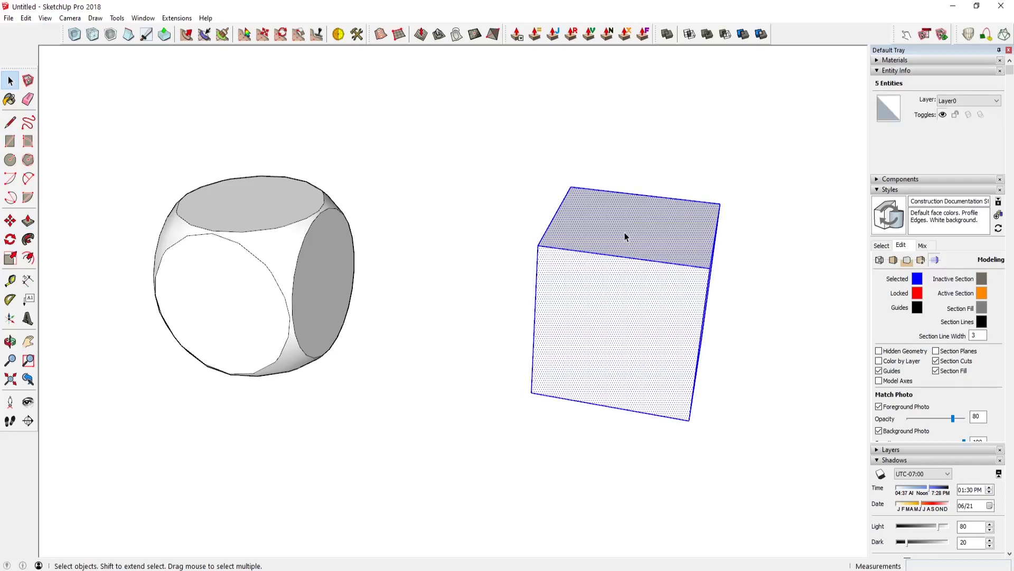
{"action": "right_click", "coordinate": [624, 233]}
{"action": "left_click", "coordinate": [685, 325]}
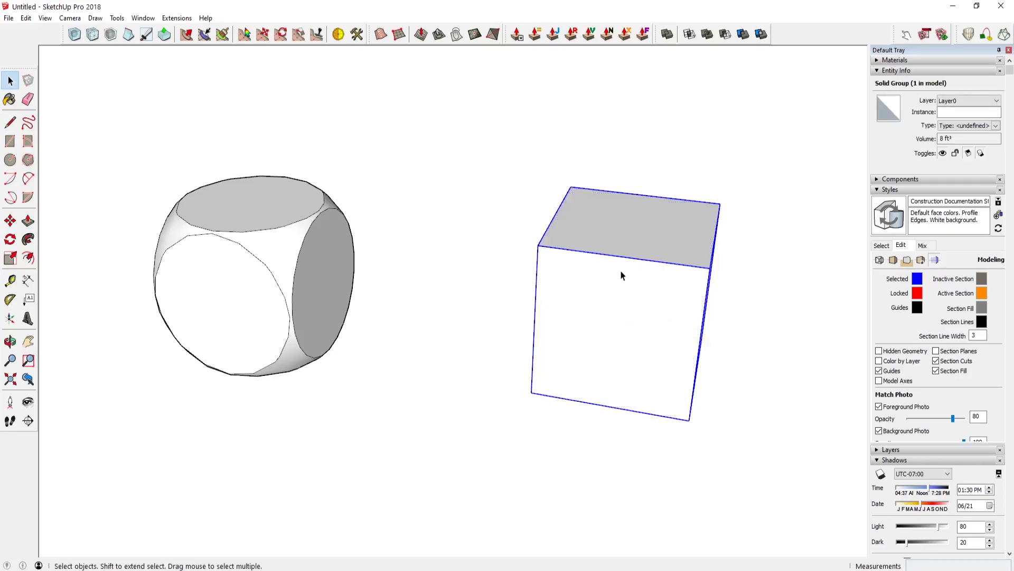
Select the long loose line and move it off to the right of the cube.
{"action": "key", "text": "l"}
{"action": "left_click", "coordinate": [531, 392]}
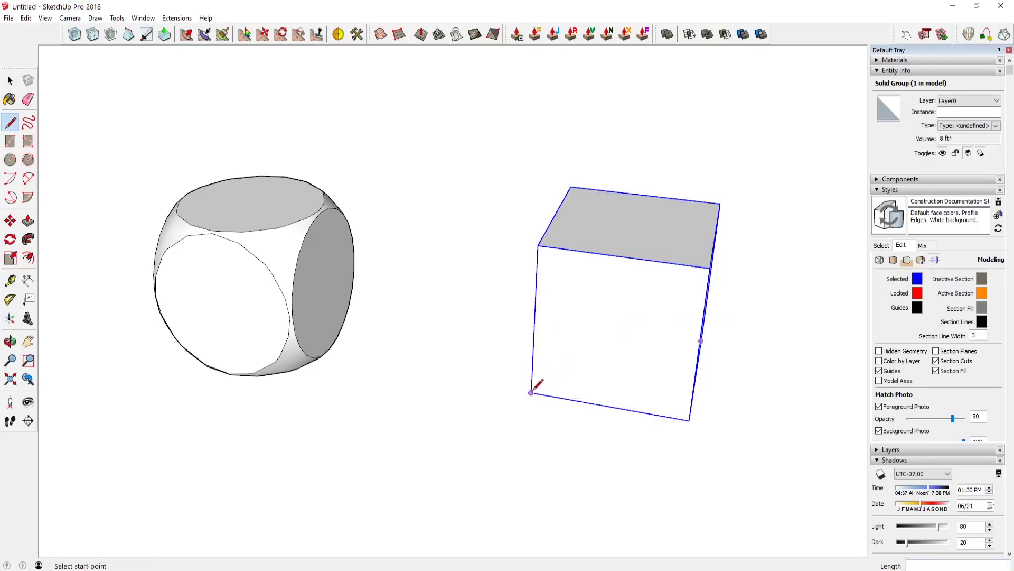
{"action": "key", "text": "space"}
{"action": "left_click_drag", "start_coordinate": [417, 130], "coordinate": [787, 547]}
{"action": "double_click", "coordinate": [654, 231]}
{"action": "left_click", "coordinate": [623, 193]}
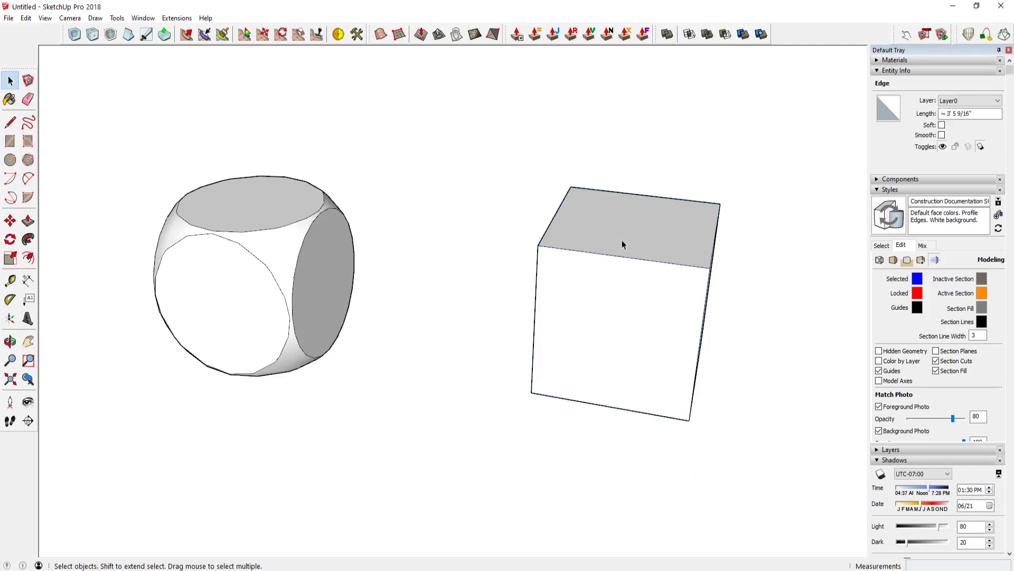
{"action": "mouse_move", "coordinate": [706, 273]}
{"action": "middle_mouse_down"}
{"action": "mouse_move", "coordinate": [648, 330]}
{"action": "mouse_move", "coordinate": [709, 330]}
{"action": "mouse_move", "coordinate": [491, 389]}
{"action": "middle_mouse_up"}
{"action": "key", "text": "m"}
{"action": "left_click", "coordinate": [382, 350]}
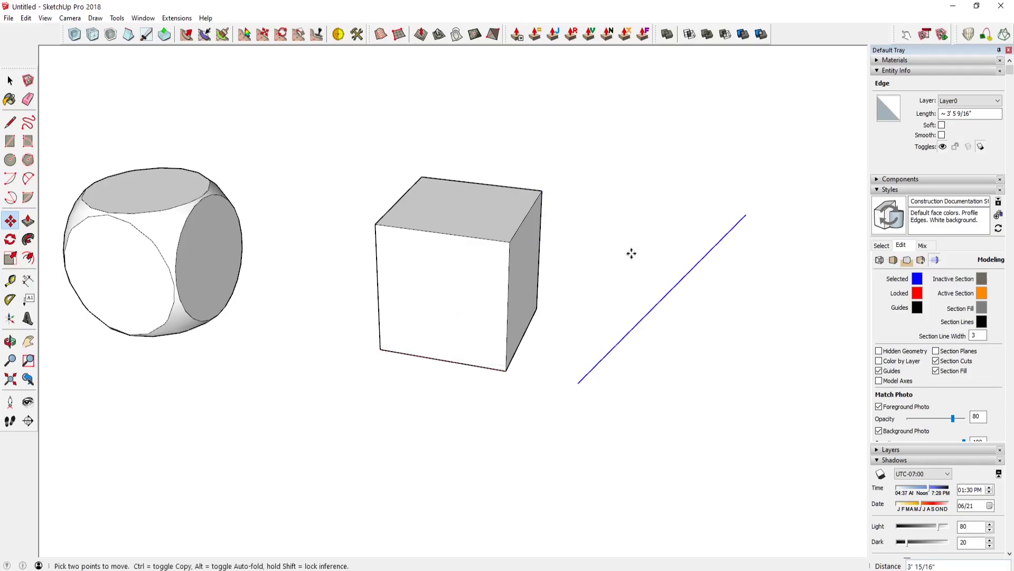
Draw a circle of 1.25-foot radius centred on the line.
{"action": "key", "text": "c"}
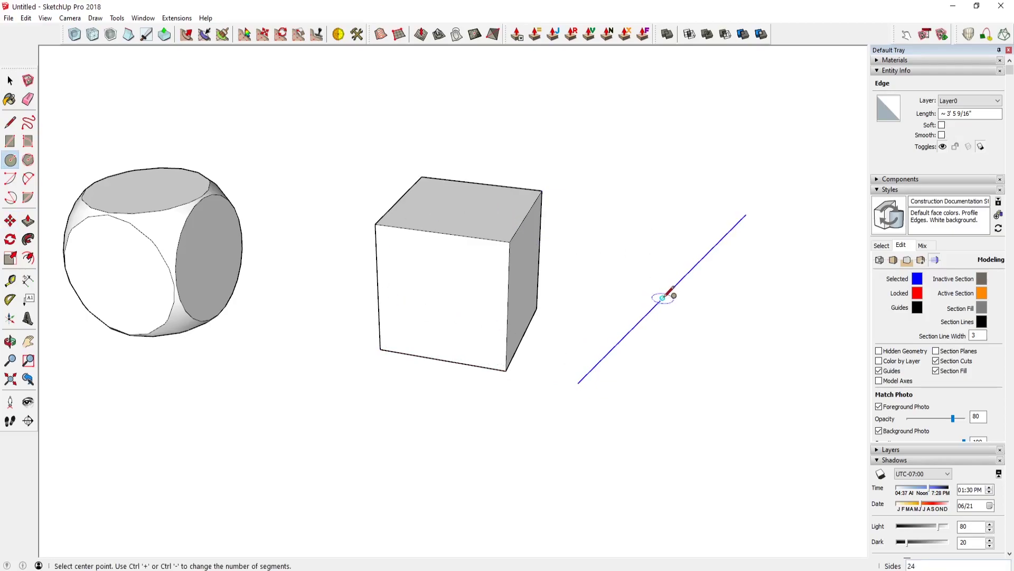
{"action": "left_click", "coordinate": [662, 298]}
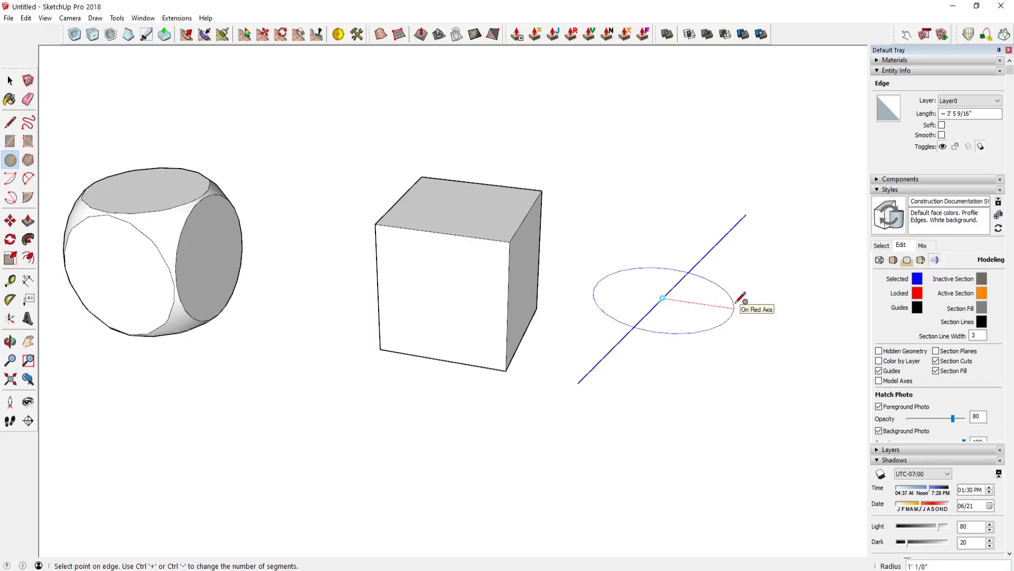
{"action": "type", "text": "1.25"}
{"action": "key", "text": "Return"}
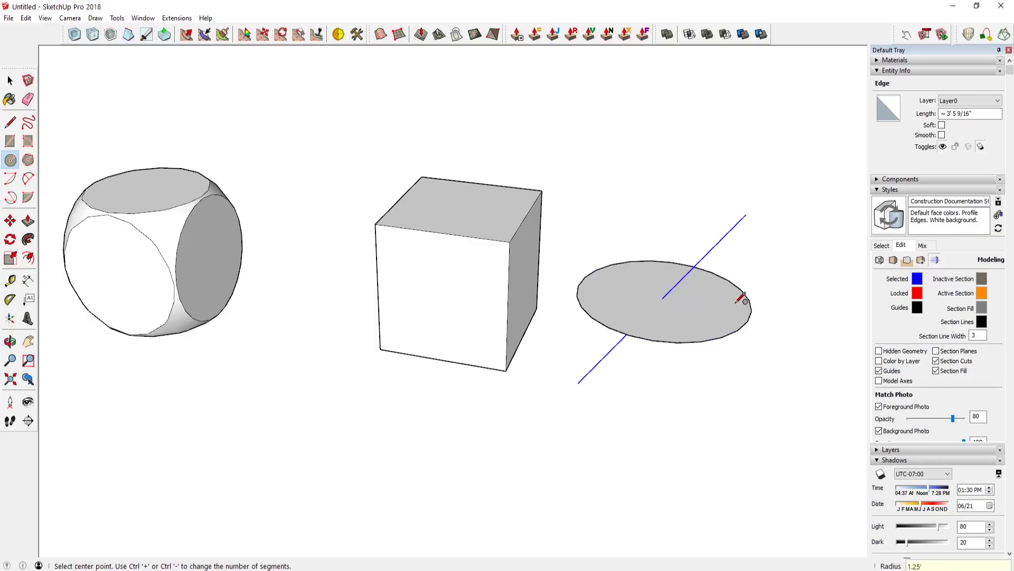
Draw an upright half-circle profile and Follow Me it around the circle into a sphere.
{"action": "left_click", "coordinate": [663, 297]}
{"action": "left_click", "coordinate": [697, 280]}
{"action": "middle_click_drag", "start_coordinate": [697, 280], "coordinate": [687, 375]}
{"action": "key", "text": "space"}
{"action": "left_click", "coordinate": [650, 362]}
{"action": "left_click", "coordinate": [28, 240]}
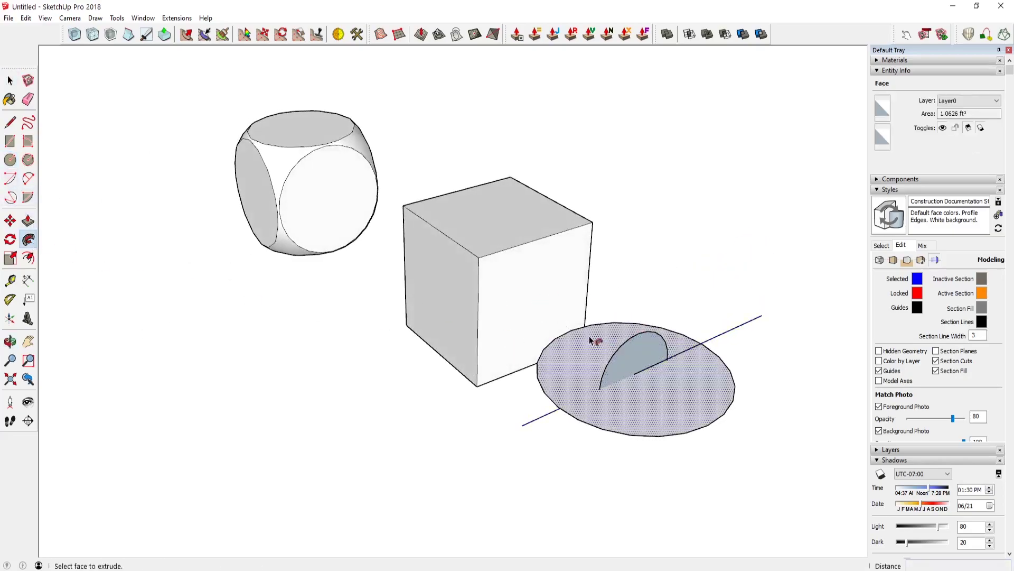
{"action": "left_click", "coordinate": [593, 339]}
{"action": "key", "text": "space"}
{"action": "left_click", "coordinate": [643, 321]}
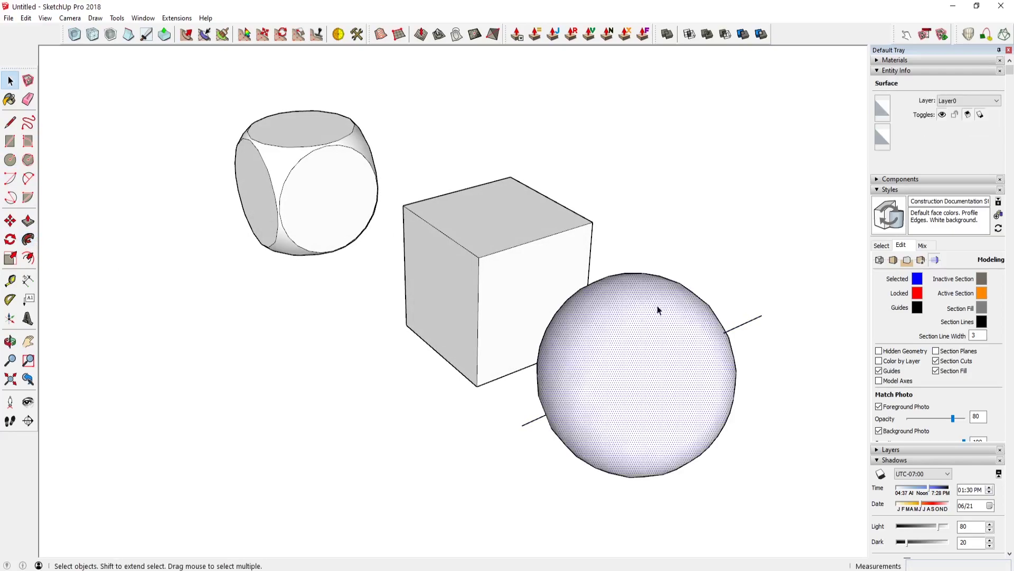
Copy the sphere from the line's endpoint into the middle of the cube.
{"action": "key", "text": "m"}
{"action": "key", "text": "ctrl"}
{"action": "left_click", "coordinate": [762, 316]}
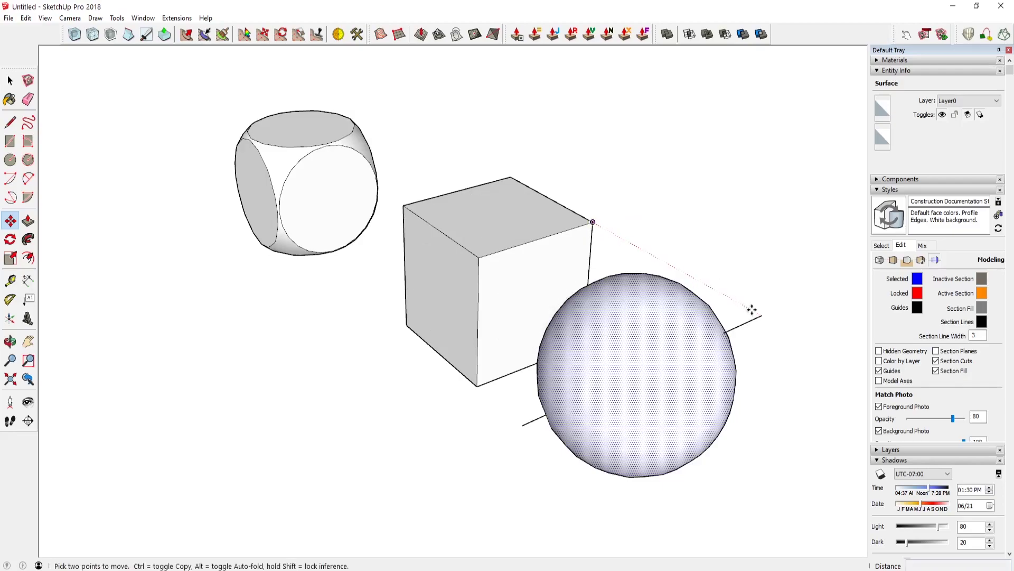
{"action": "left_click", "coordinate": [592, 225]}
{"action": "key", "text": "space"}
Group the sphere copy and intersect it with the cube into a rounded cube.
{"action": "right_click", "coordinate": [504, 210]}
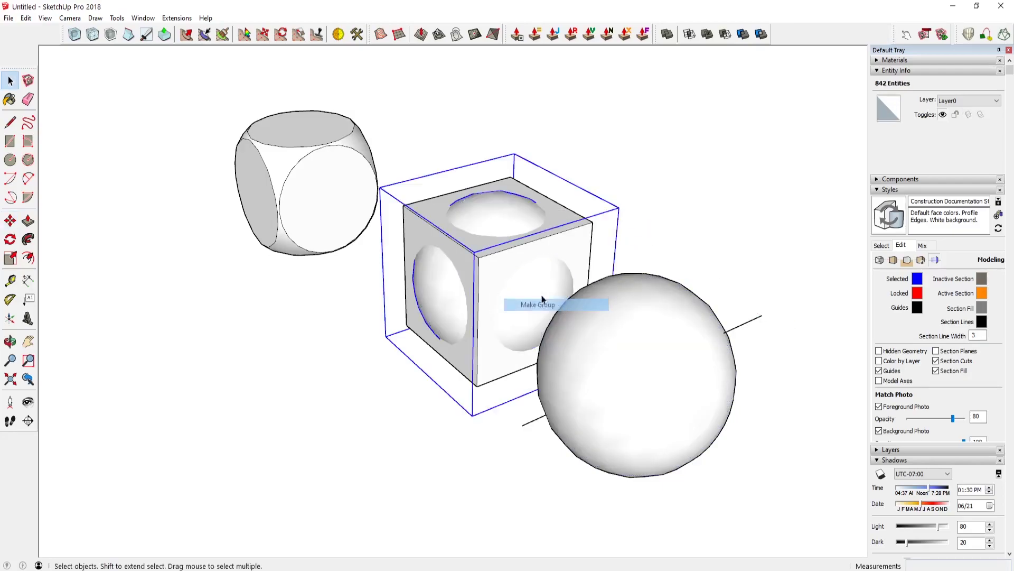
{"action": "middle_click_drag", "start_coordinate": [528, 290], "coordinate": [722, 163]}
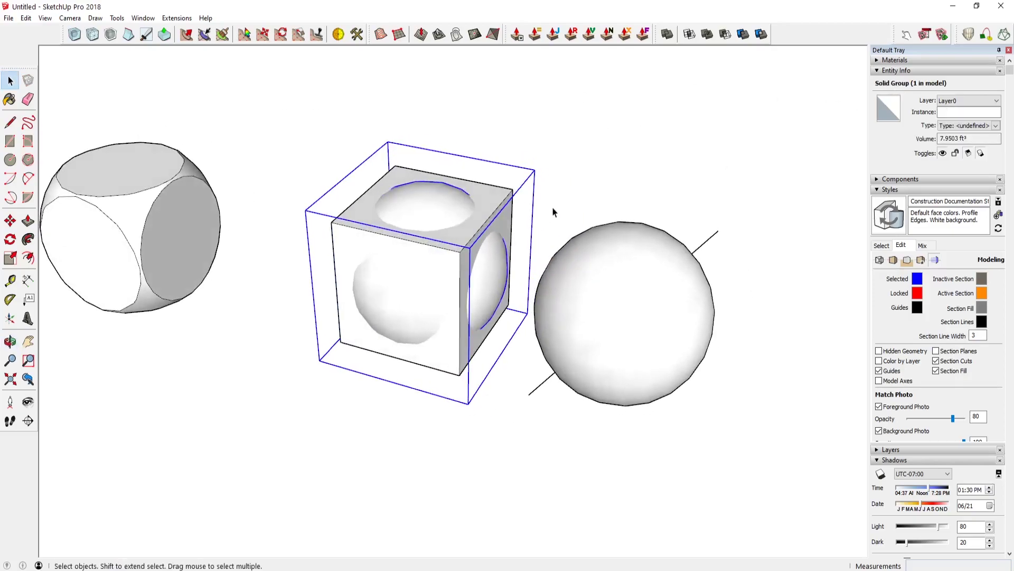
{"action": "left_click", "coordinate": [441, 193], "text": "shift"}
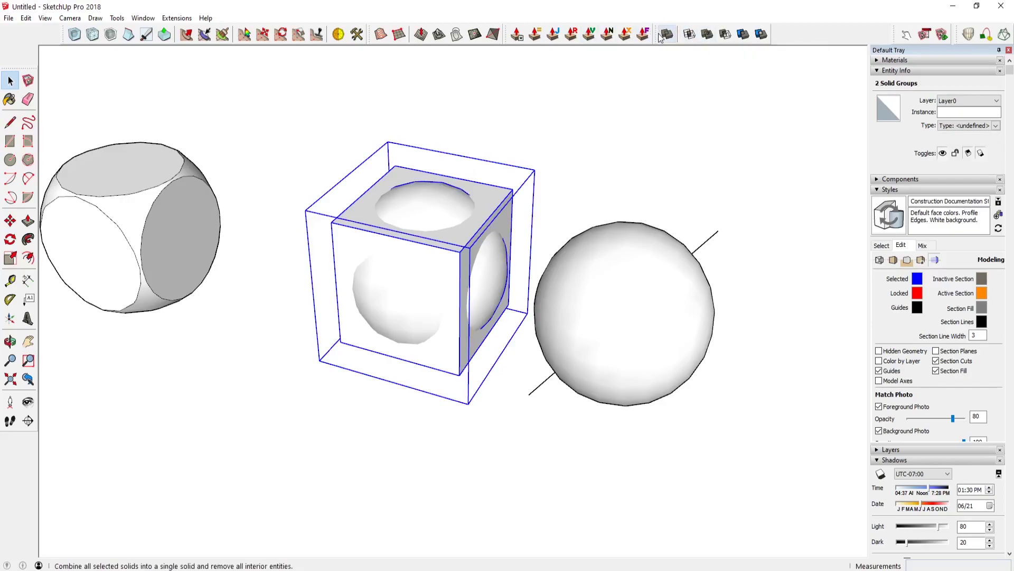
{"action": "left_click", "coordinate": [697, 36]}
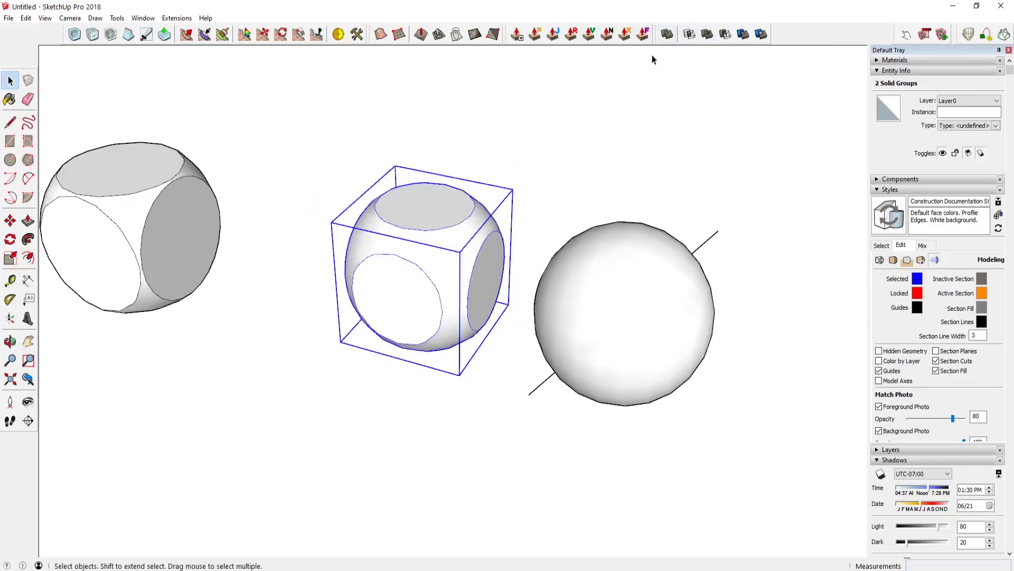
Undo the intersect, scale the sphere to about 1.13 around its centre, then intersect again.
{"action": "left_click", "coordinate": [555, 236]}
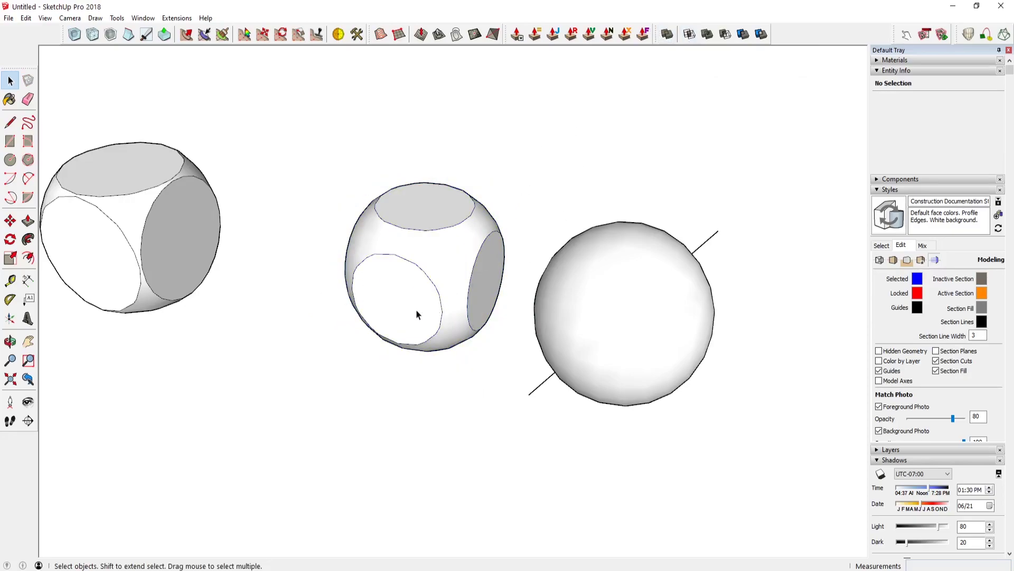
{"action": "key", "text": "ctrl+z"}
{"action": "left_click", "coordinate": [438, 218]}
{"action": "key", "text": "s"}
{"action": "left_click_drag", "start_coordinate": [535, 169], "coordinate": [553, 153], "text": "ctrl"}
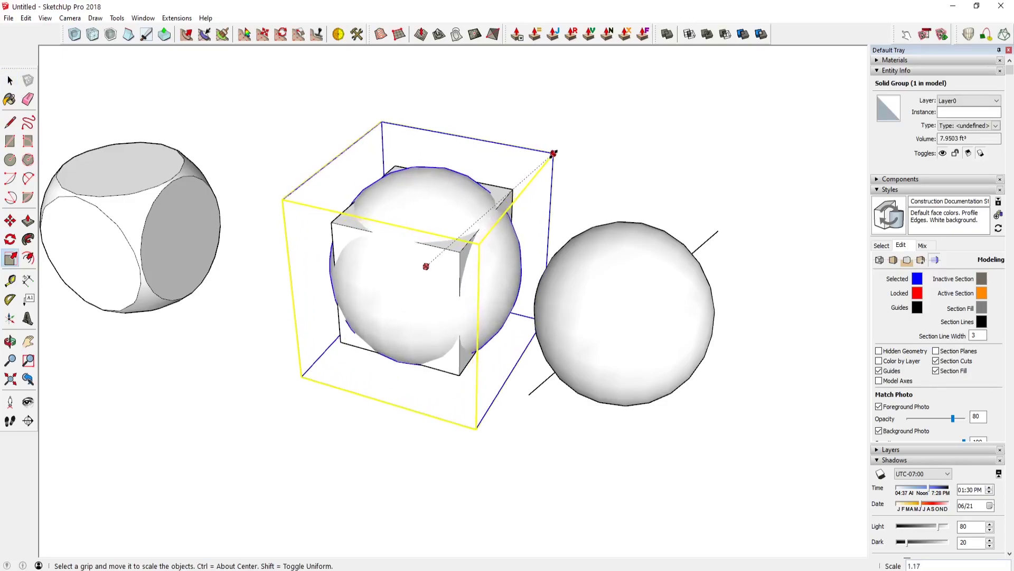
{"action": "left_click_drag", "start_coordinate": [553, 153], "coordinate": [549, 157], "text": "ctrl"}
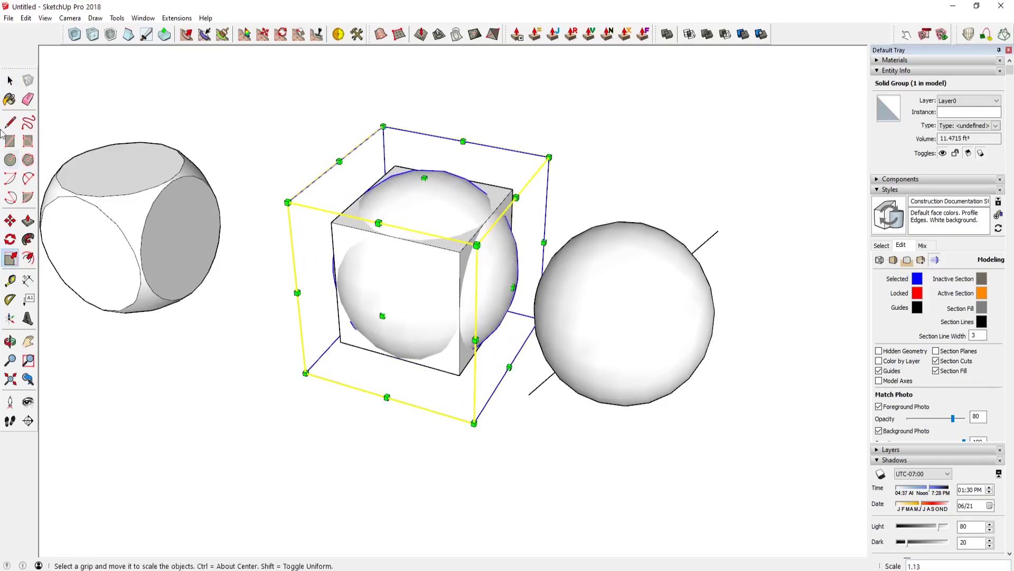
{"action": "key", "text": "space"}
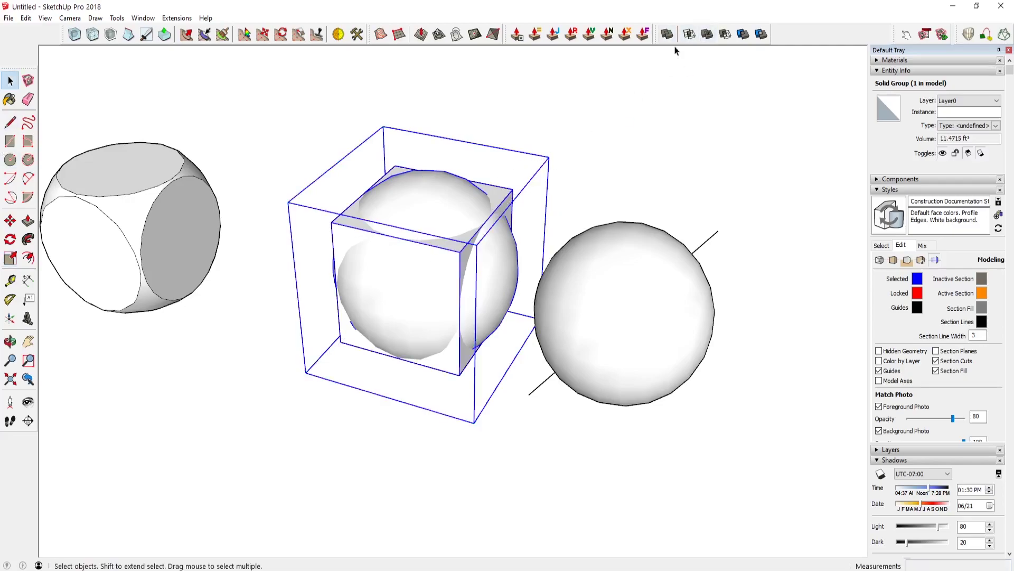
{"action": "left_click", "coordinate": [689, 35]}
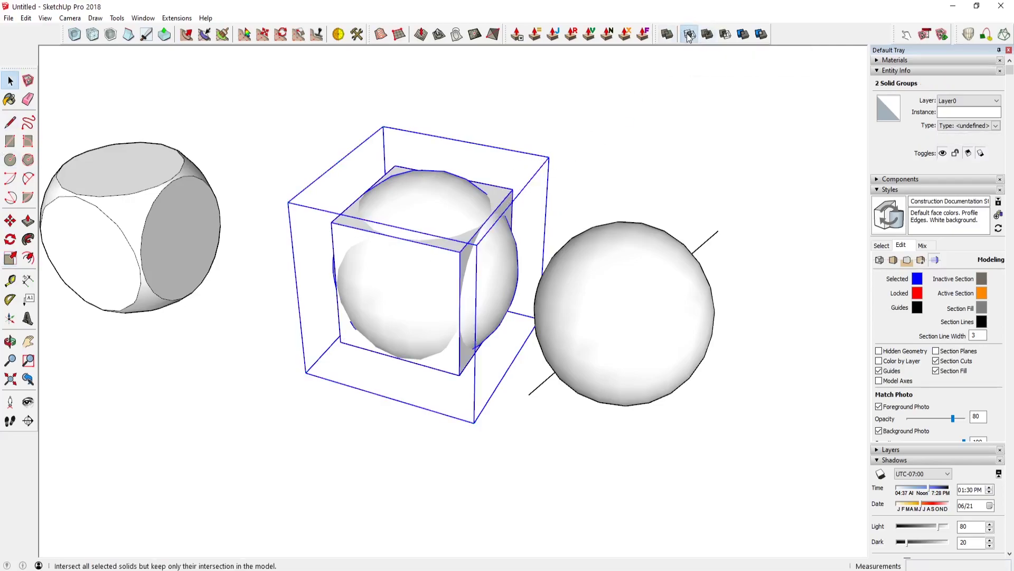
{"action": "left_click", "coordinate": [649, 120]}
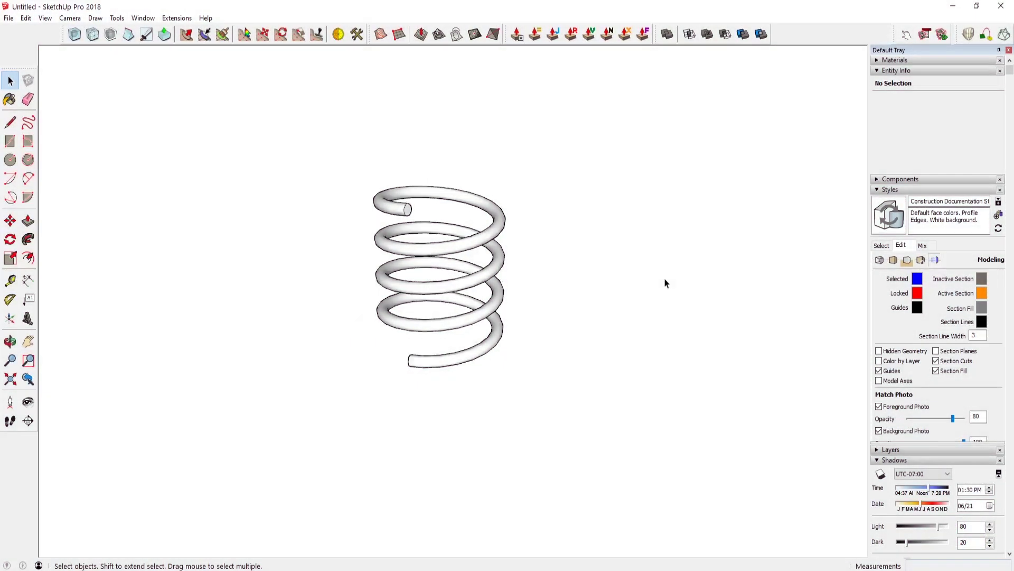
Draw a filled circle of 1'3" radius on the ground beside the spring and select its face.
{"action": "scroll", "coordinate": [724, 283], "scroll_direction": "down", "scroll_amount": 3}
{"action": "middle_click_drag", "start_coordinate": [725, 283], "coordinate": [501, 277]}
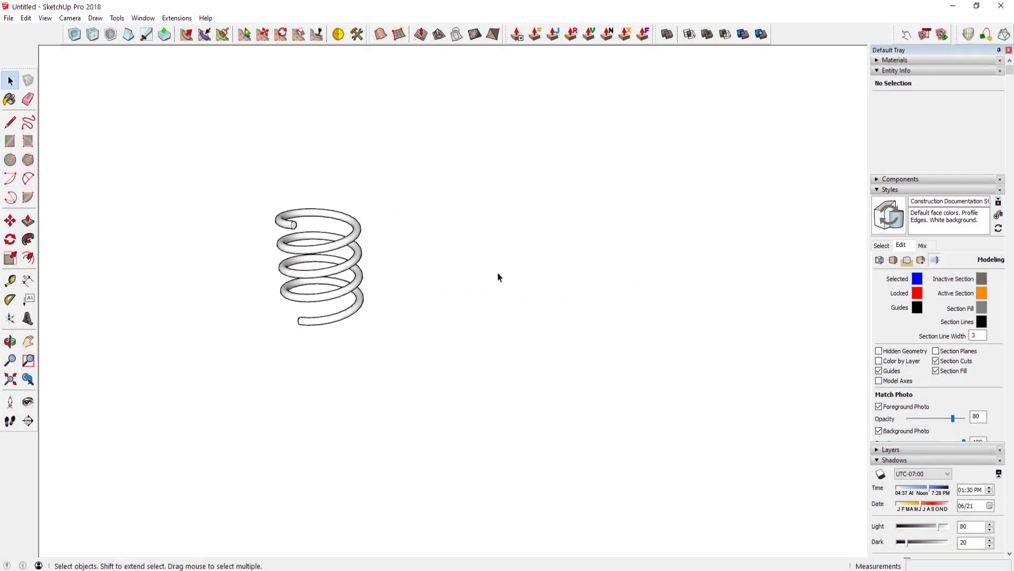
{"action": "key", "text": "c"}
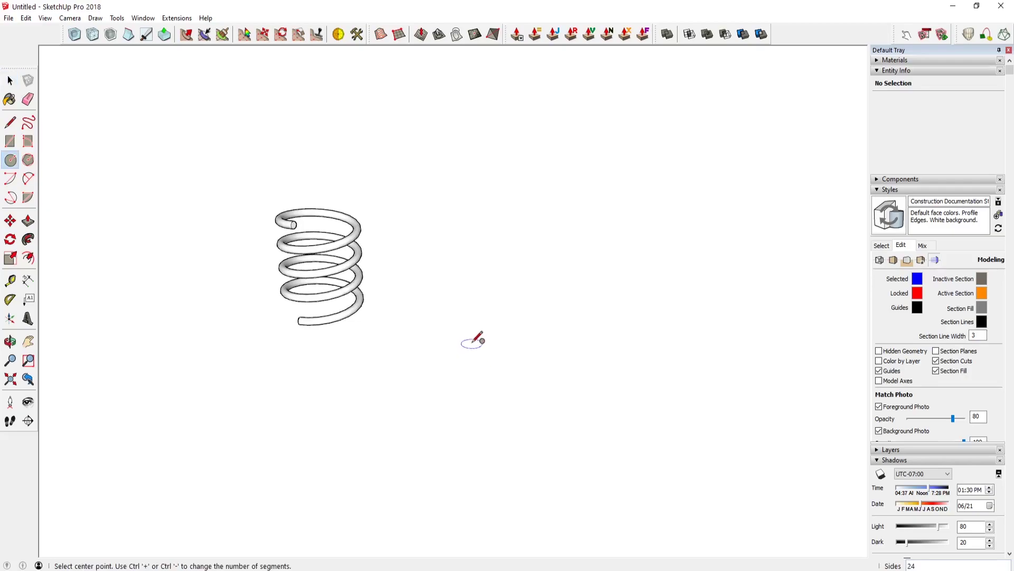
{"action": "left_click", "coordinate": [456, 335]}
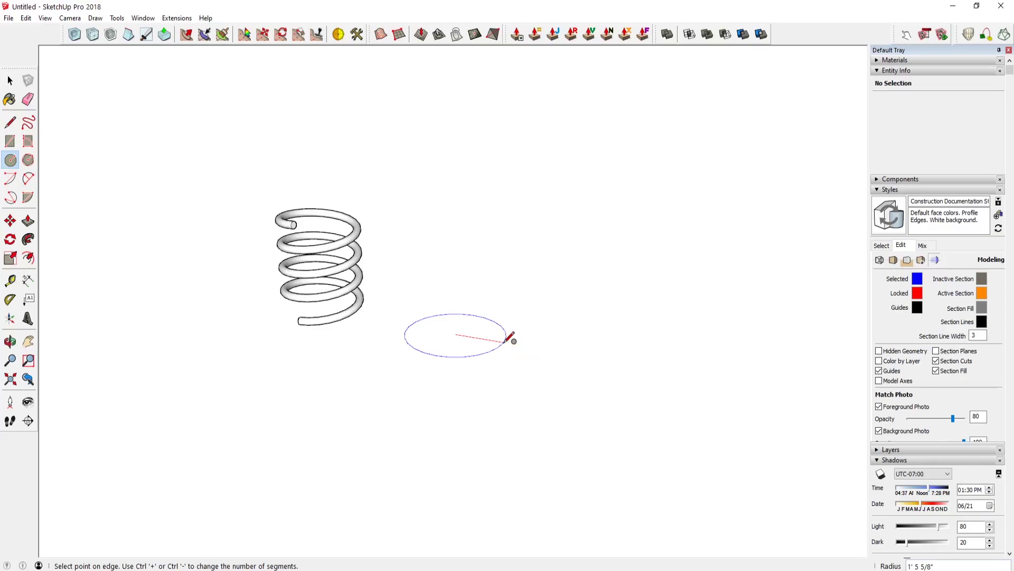
{"action": "key", "text": "Escape"}
{"action": "left_click", "coordinate": [457, 337]}
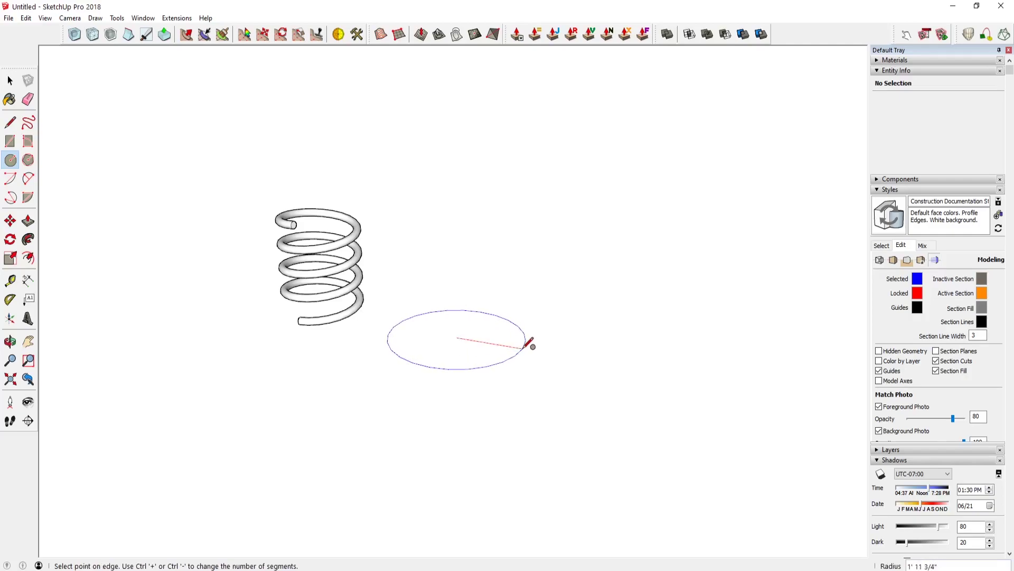
{"action": "key", "text": "Escape"}
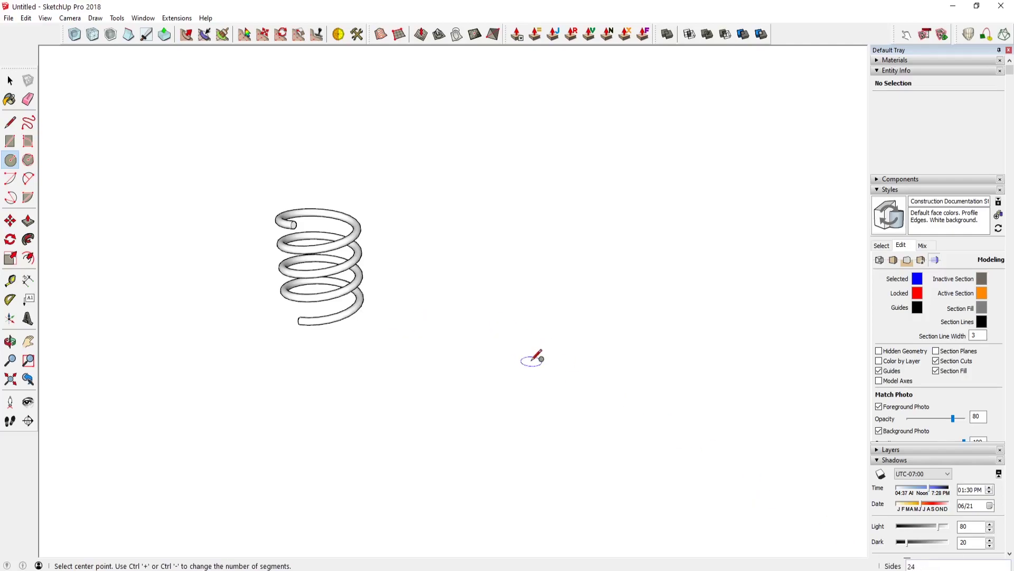
{"action": "left_click", "coordinate": [478, 350]}
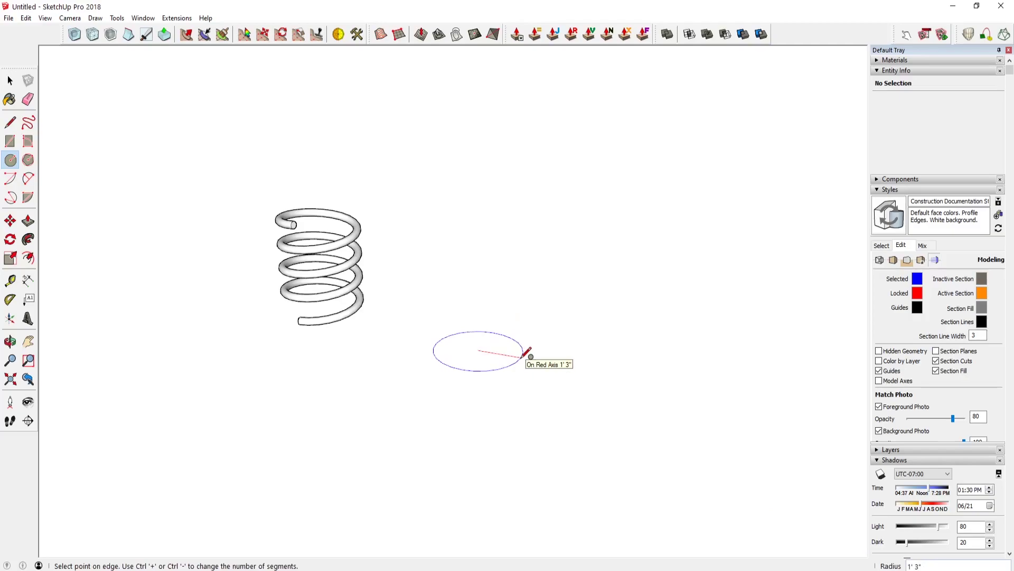
{"action": "left_click", "coordinate": [523, 356]}
{"action": "scroll", "coordinate": [476, 343], "scroll_direction": "up", "scroll_amount": 3}
{"action": "key", "text": "space"}
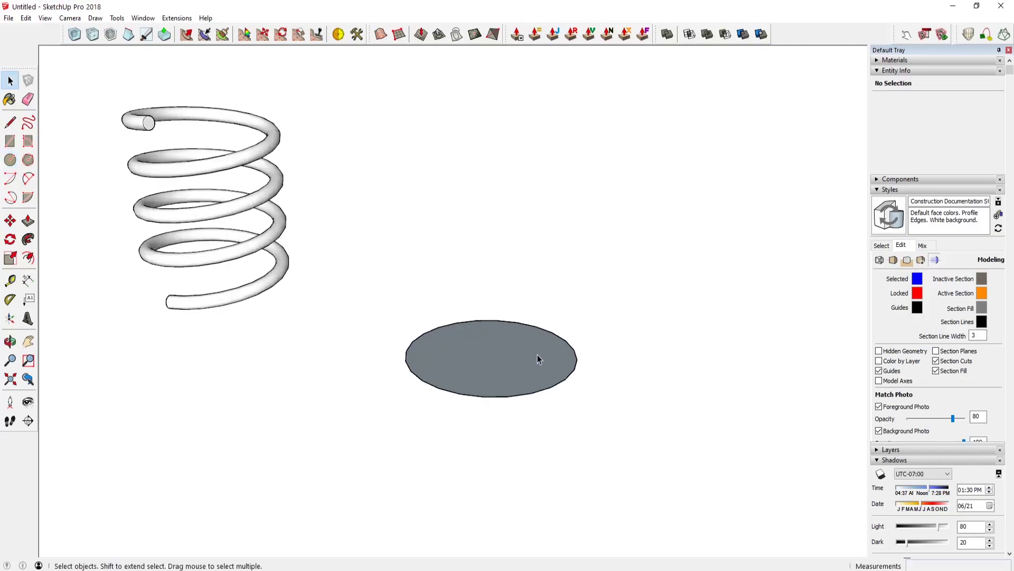
{"action": "left_click", "coordinate": [538, 360]}
Copy the disc just above itself, then delete both circle faces.
{"action": "key", "text": "m"}
{"action": "key", "text": "ctrl"}
{"action": "left_click", "coordinate": [573, 368]}
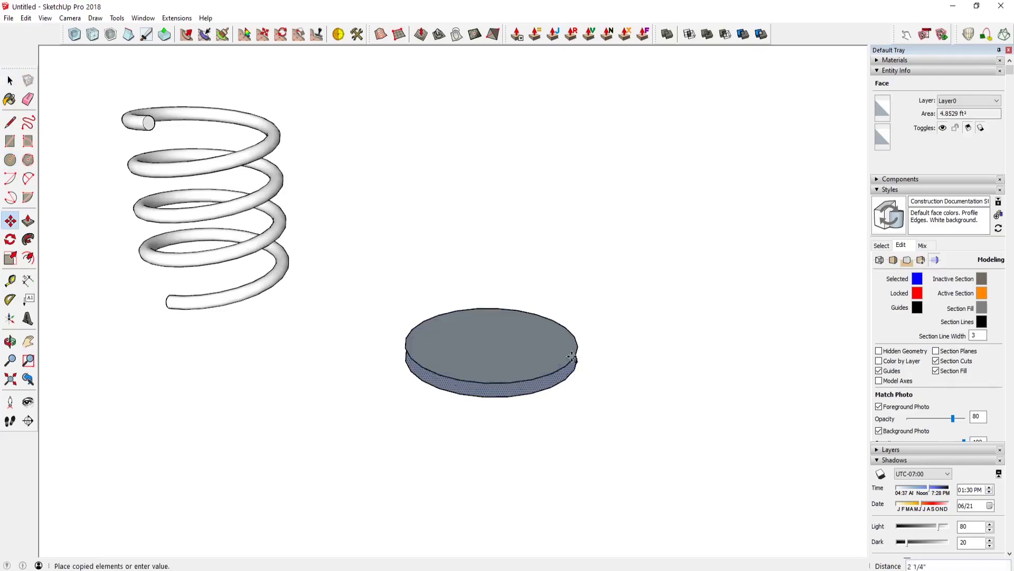
{"action": "left_click", "coordinate": [578, 332]}
{"action": "scroll", "coordinate": [575, 347], "scroll_direction": "up", "scroll_amount": 1}
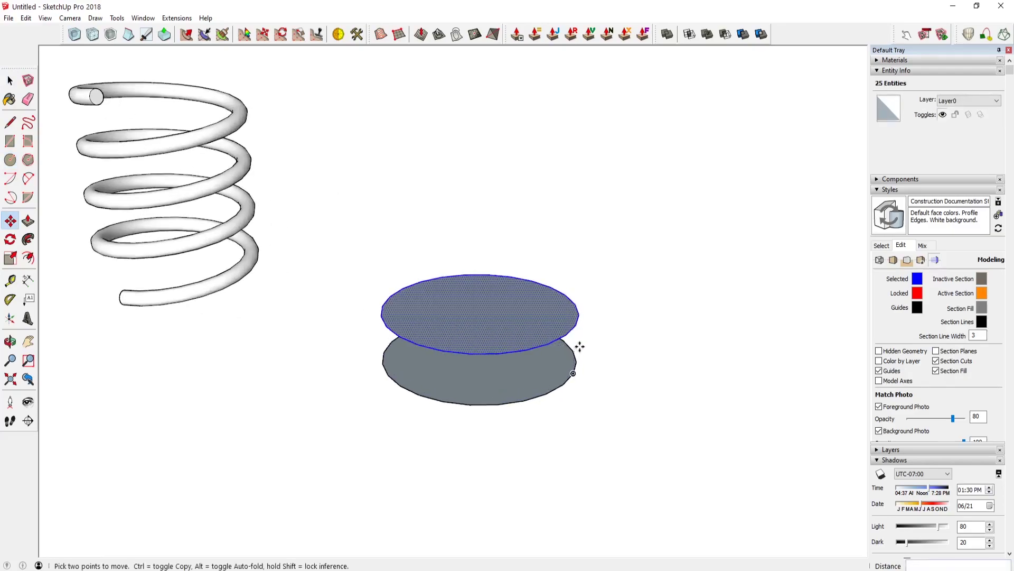
{"action": "key", "text": "space"}
{"action": "left_click", "coordinate": [541, 372]}
{"action": "key", "text": "Delete"}
{"action": "left_click", "coordinate": [538, 313]}
{"action": "key", "text": "Delete"}
Draw a slanted line from the bottom circle's edge to the top circle's edge.
{"action": "middle_click_drag", "start_coordinate": [559, 367], "coordinate": [493, 404]}
{"action": "key", "text": "l"}
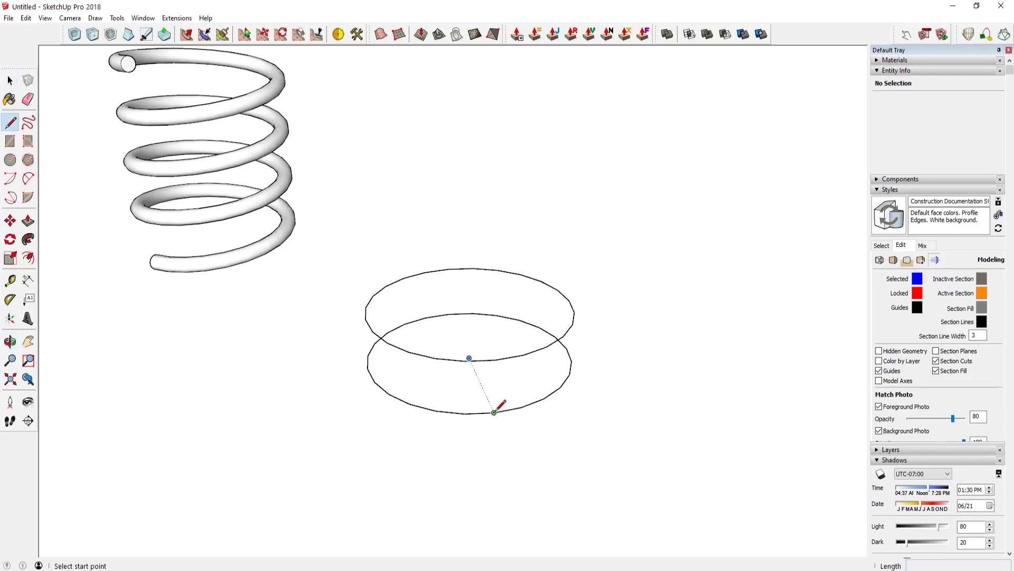
{"action": "left_click", "coordinate": [494, 412]}
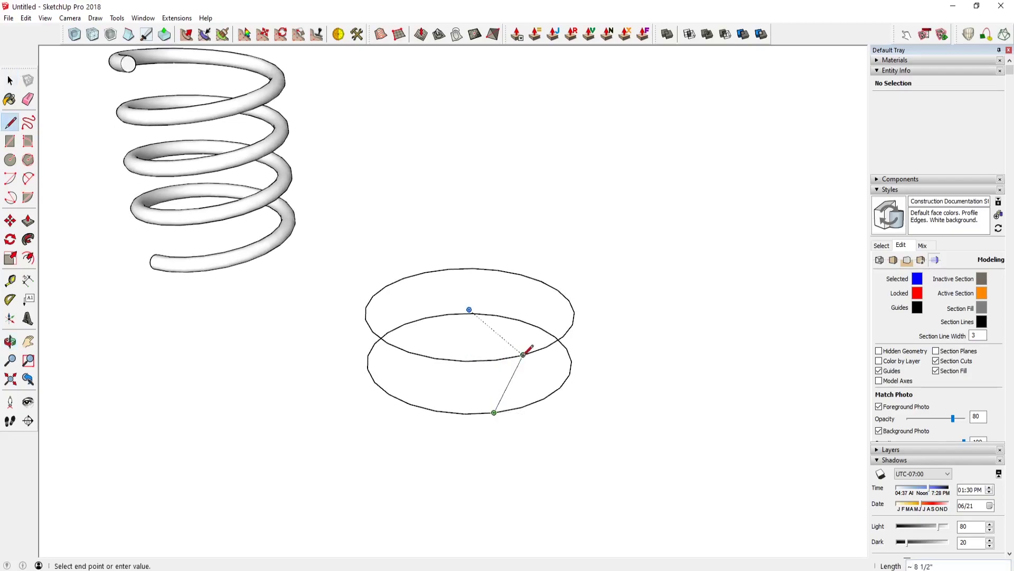
{"action": "left_click", "coordinate": [523, 354]}
{"action": "key", "text": "space"}
Rotate-copy the slanted line 15° about the circle centre, repeated *23 into a ring.
{"action": "scroll", "coordinate": [531, 353], "scroll_direction": "up", "scroll_amount": 2}
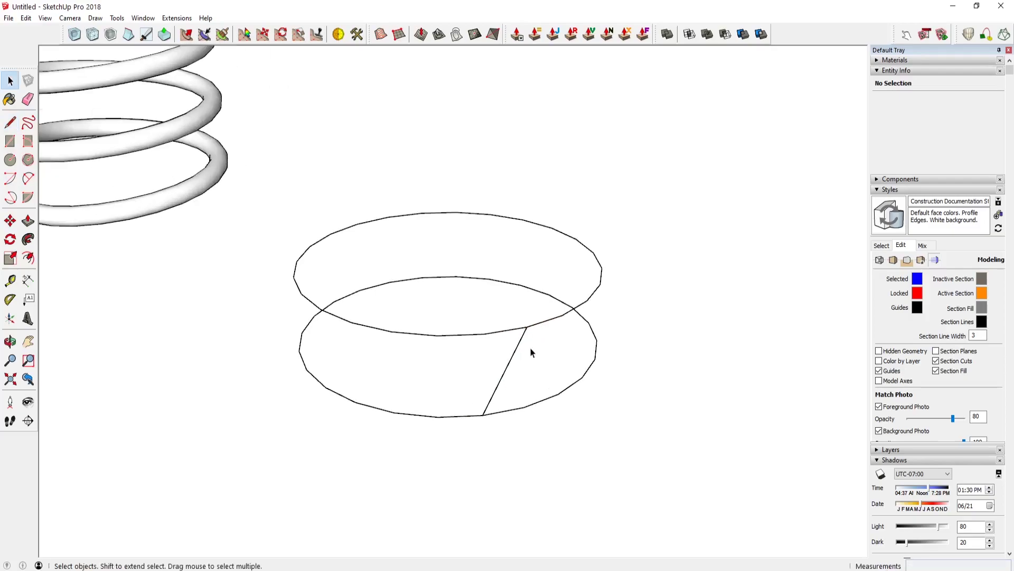
{"action": "left_click", "coordinate": [505, 372]}
{"action": "key", "text": "q"}
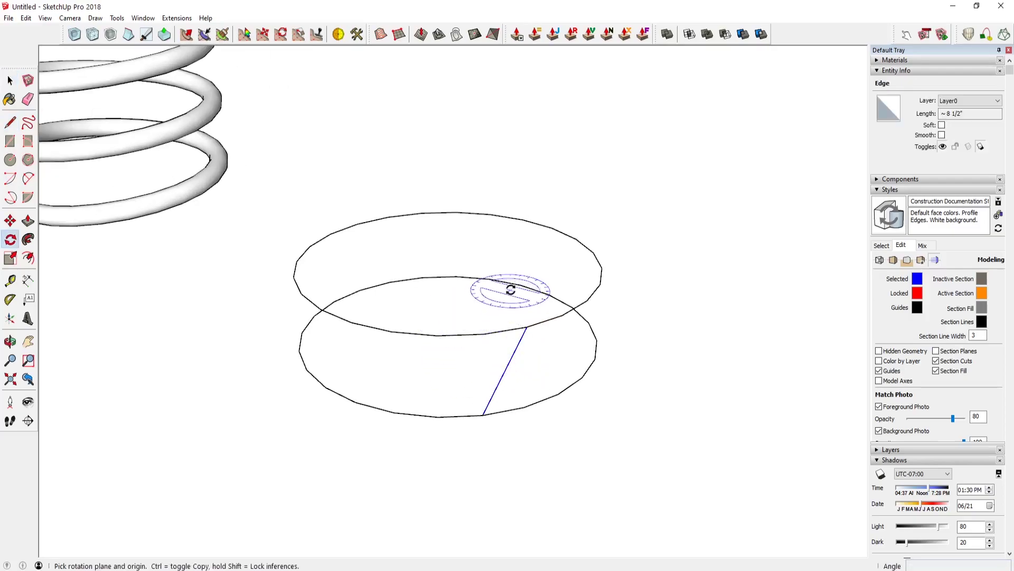
{"action": "mouse_move", "coordinate": [453, 328]}
{"action": "middle_mouse_down"}
{"action": "mouse_move", "coordinate": [446, 353]}
{"action": "mouse_move", "coordinate": [446, 336]}
{"action": "middle_mouse_up"}
{"action": "left_click", "coordinate": [448, 335]}
{"action": "left_click", "coordinate": [485, 432]}
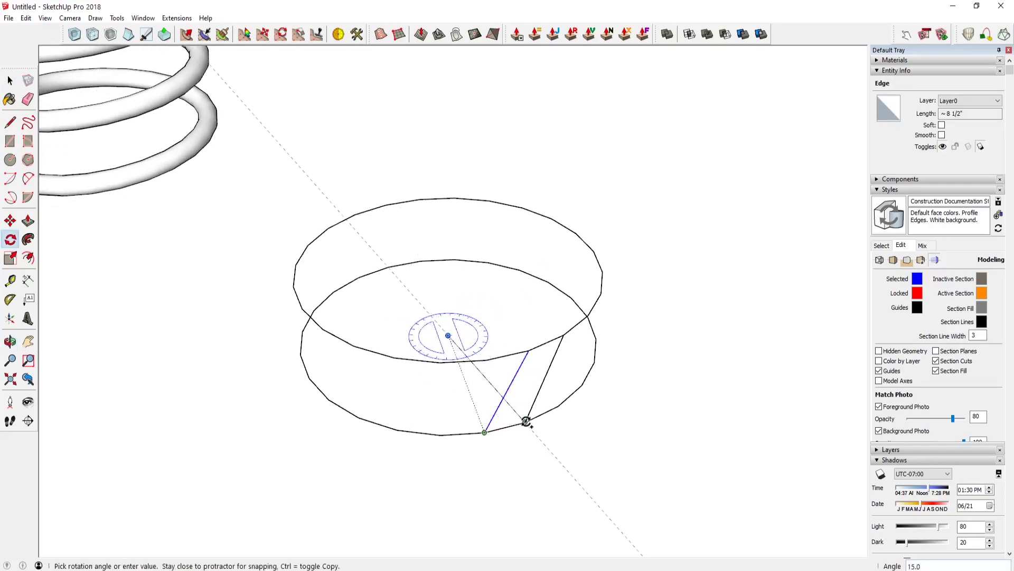
{"action": "left_click", "coordinate": [526, 421]}
{"action": "type", "text": "*23"}
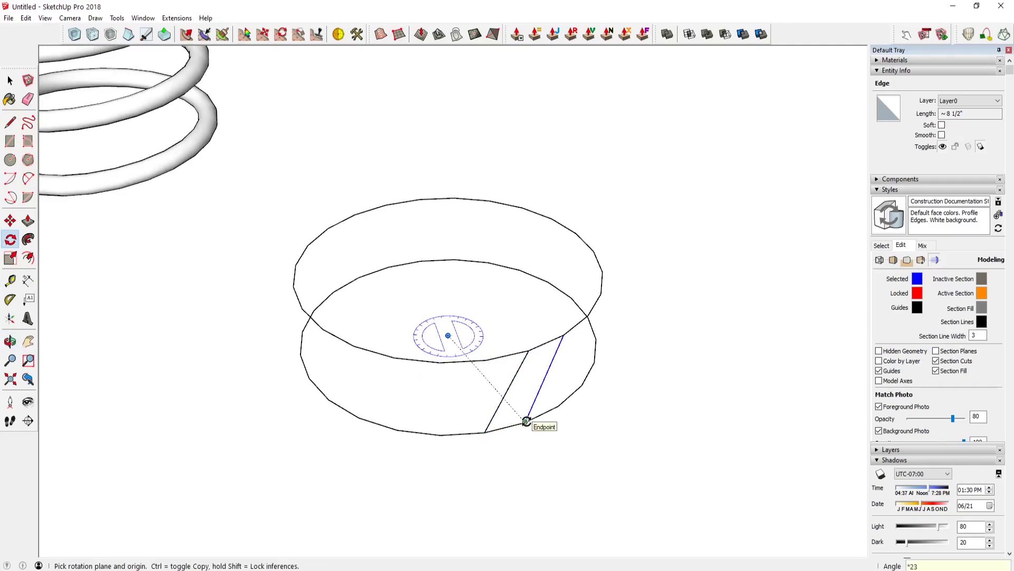
{"action": "key", "text": "Return"}
Erase the upper and lower circle edges, leaving only the 24 slanted lines.
{"action": "mouse_move", "coordinate": [516, 380]}
{"action": "middle_mouse_down"}
{"action": "mouse_move", "coordinate": [529, 280]}
{"action": "mouse_move", "coordinate": [520, 352]}
{"action": "middle_mouse_up"}
{"action": "key", "text": "space"}
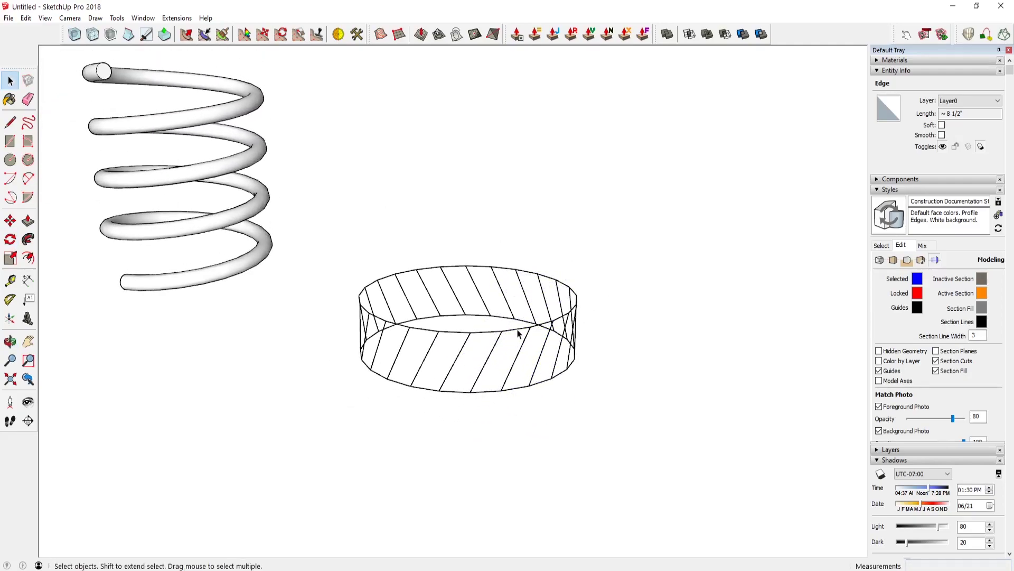
{"action": "left_click", "coordinate": [518, 333]}
{"action": "key", "text": "Delete"}
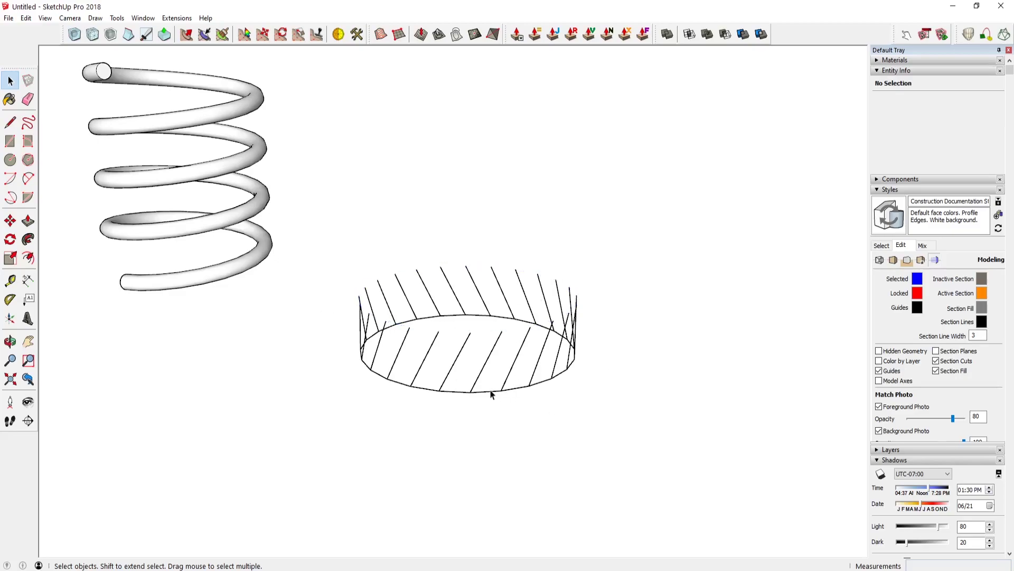
{"action": "left_click", "coordinate": [491, 392]}
{"action": "key", "text": "Delete"}
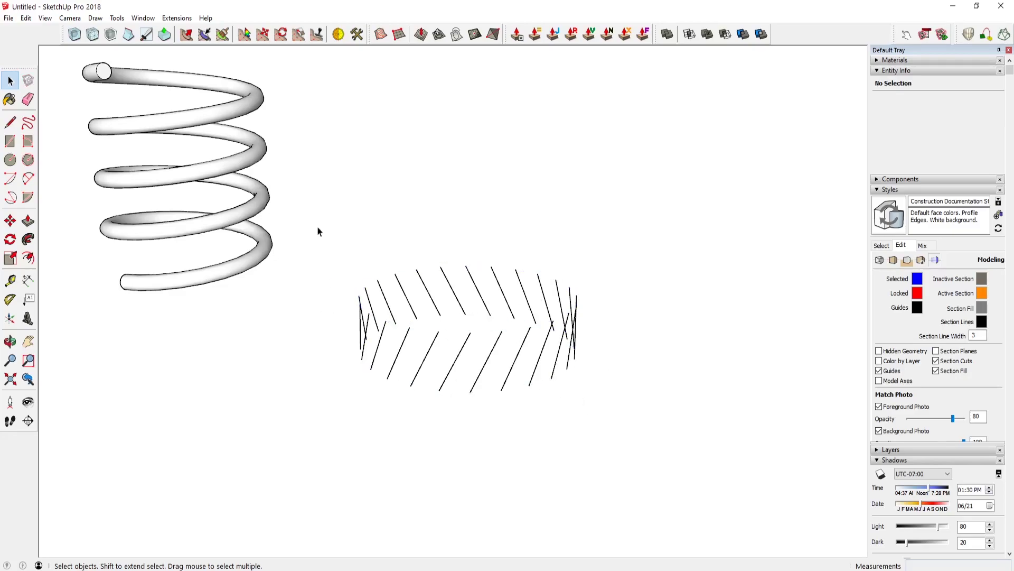
Move-copy the 24 slanted lines onto the ring's top and array them *23 into a lattice tube.
{"action": "left_click_drag", "start_coordinate": [324, 235], "coordinate": [746, 455]}
{"action": "key", "text": "m"}
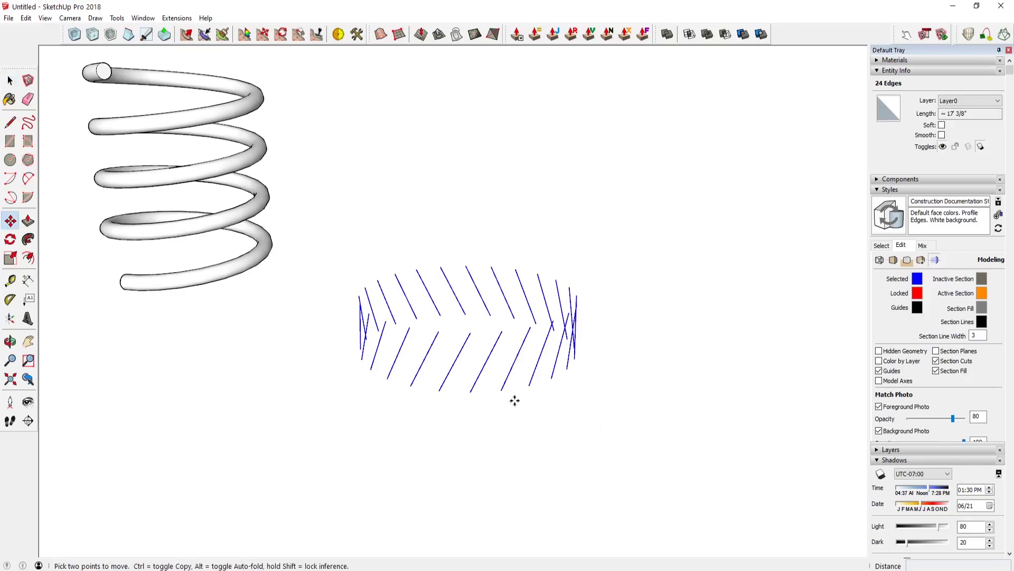
{"action": "left_click", "coordinate": [502, 391]}
{"action": "key", "text": "ctrl"}
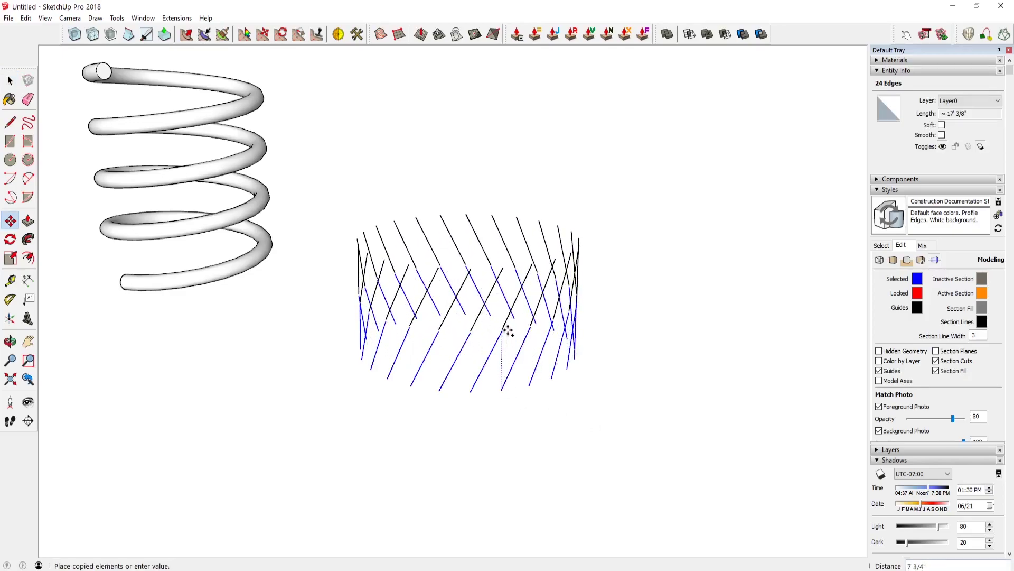
{"action": "left_click", "coordinate": [502, 332]}
{"action": "type", "text": "*23"}
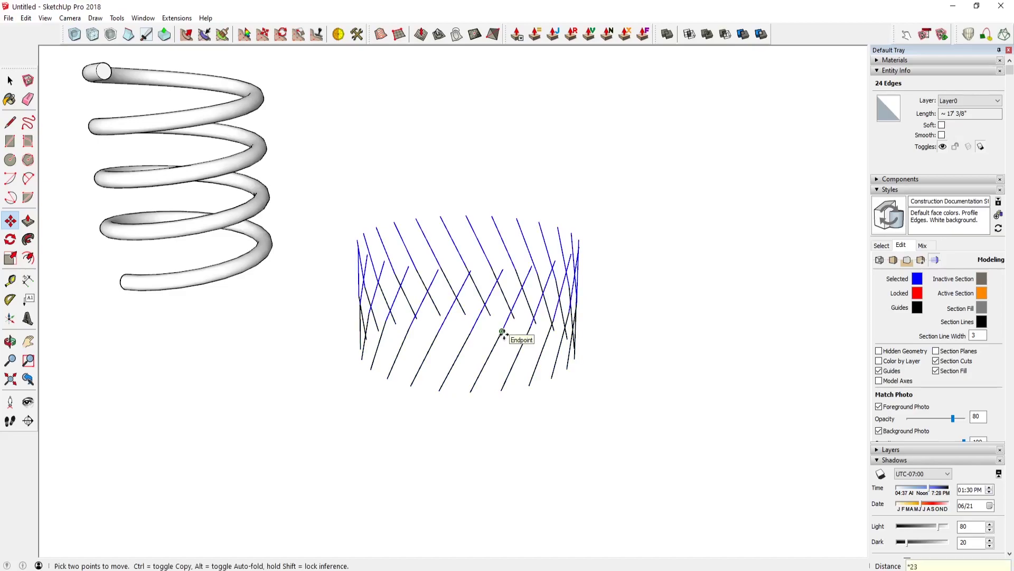
{"action": "key", "text": "Return"}
{"action": "scroll", "coordinate": [502, 327], "scroll_direction": "down", "scroll_amount": 1}
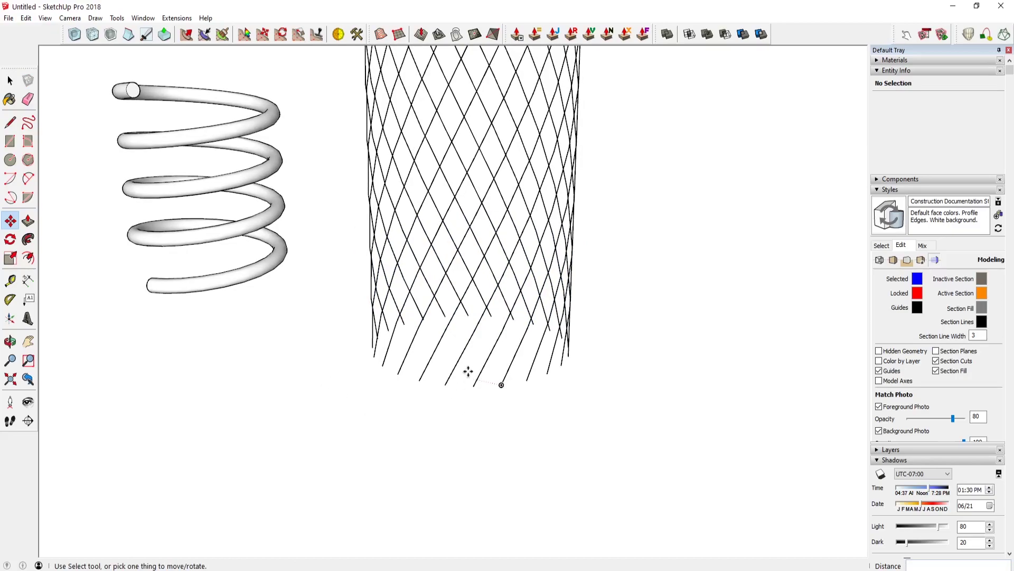
Zoom out and select the whole lattice tube.
{"action": "key", "text": "space"}
{"action": "left_click", "coordinate": [480, 335]}
{"action": "left_click", "coordinate": [505, 341]}
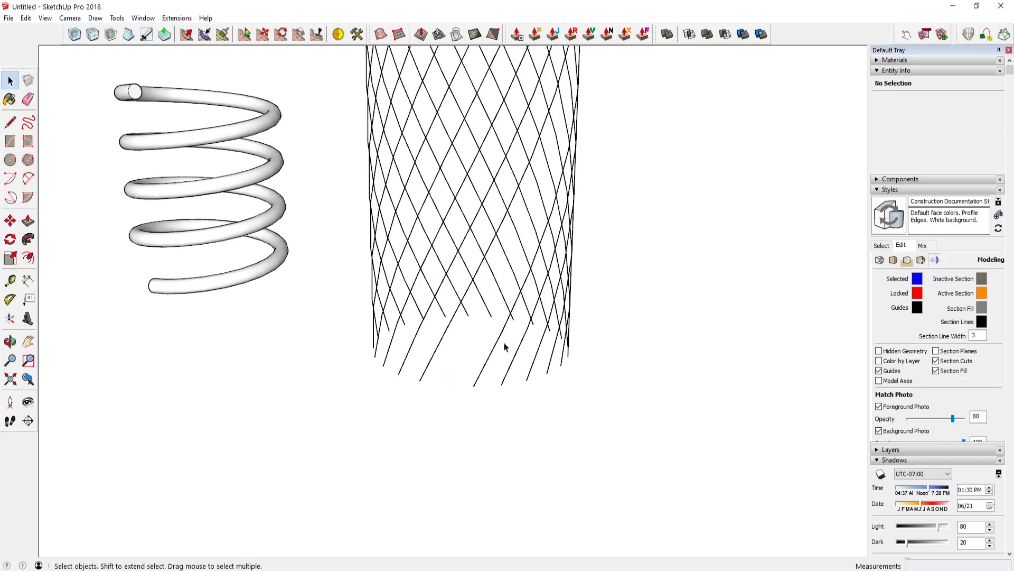
{"action": "scroll", "coordinate": [537, 389], "scroll_direction": "down", "scroll_amount": 1}
{"action": "scroll", "coordinate": [575, 425], "scroll_direction": "down", "scroll_amount": 2}
{"action": "scroll", "coordinate": [569, 415], "scroll_direction": "down", "scroll_amount": 3}
{"action": "scroll", "coordinate": [595, 419], "scroll_direction": "down", "scroll_amount": 2}
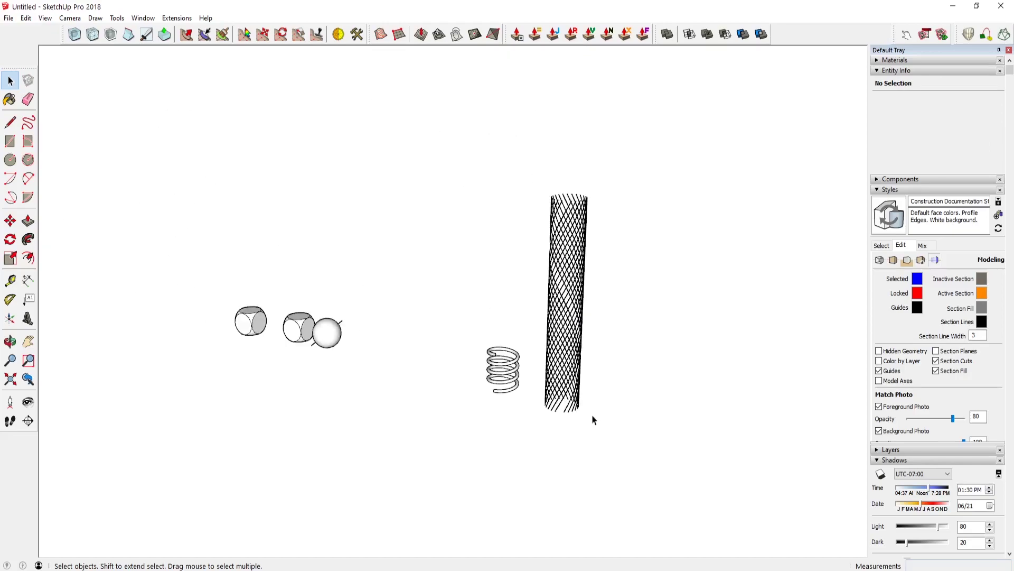
{"action": "left_click", "coordinate": [555, 226]}
Erase the lattice tube and paste the copied curve beside the spring.
{"action": "key", "text": "Delete"}
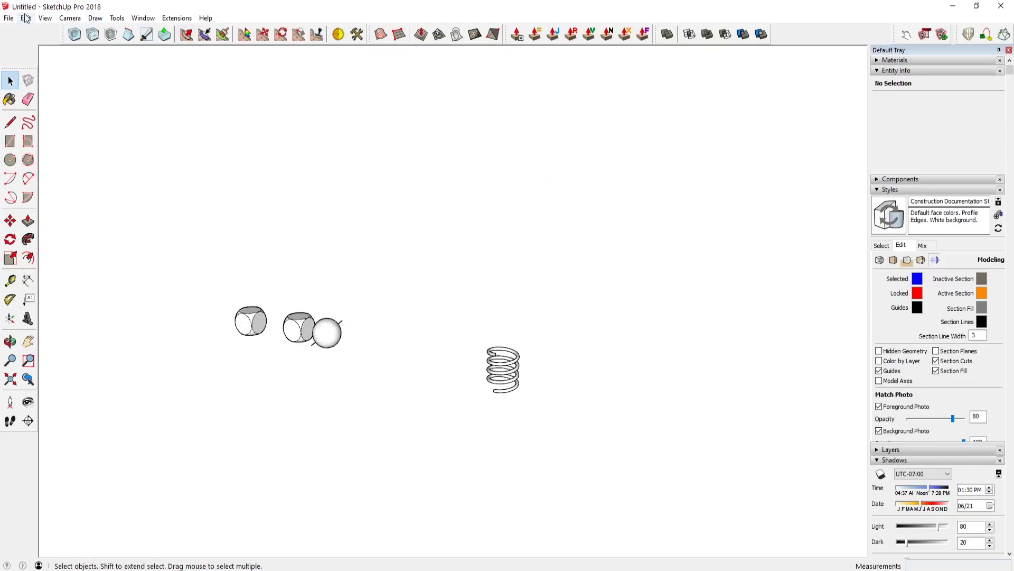
{"action": "left_click", "coordinate": [26, 18]}
{"action": "left_click", "coordinate": [84, 85]}
{"action": "scroll", "coordinate": [589, 346], "scroll_direction": "up", "scroll_amount": 2}
{"action": "left_click", "coordinate": [589, 347]}
{"action": "scroll", "coordinate": [594, 340], "scroll_direction": "down", "scroll_amount": 2}
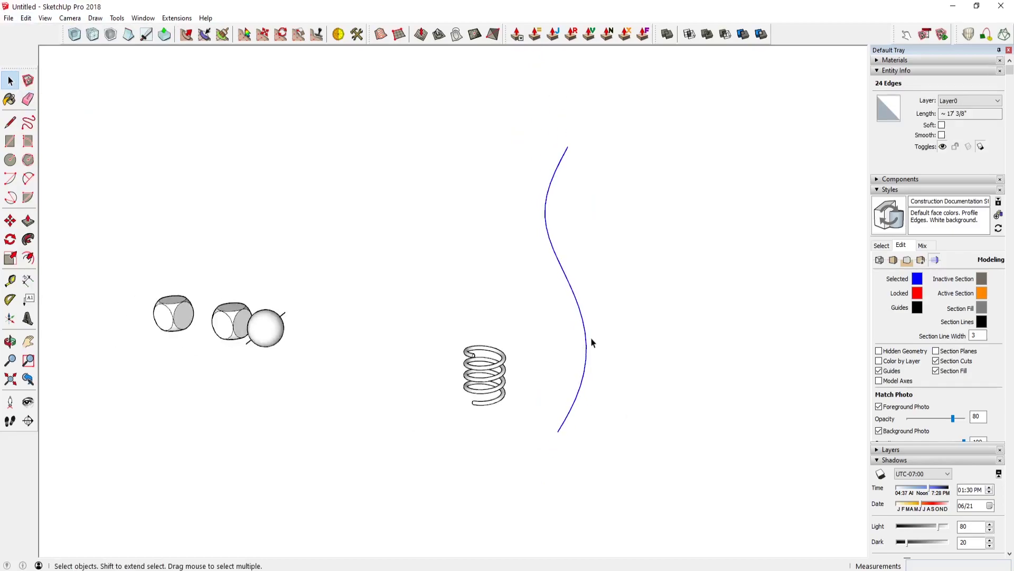
Scale the curve's height down to 0.11 and nudge it into place.
{"action": "key", "text": "s"}
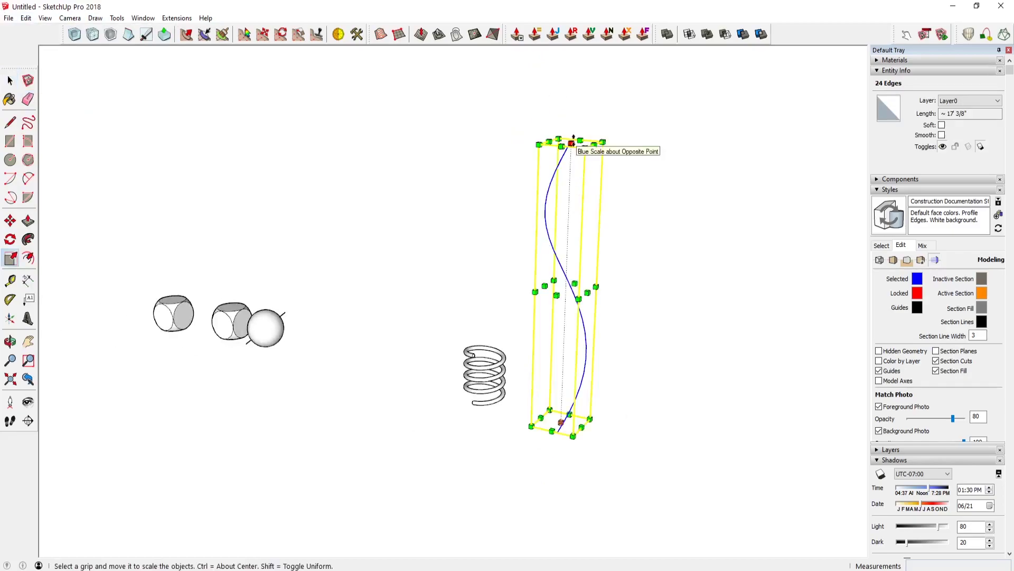
{"action": "left_click_drag", "start_coordinate": [572, 144], "coordinate": [562, 394]}
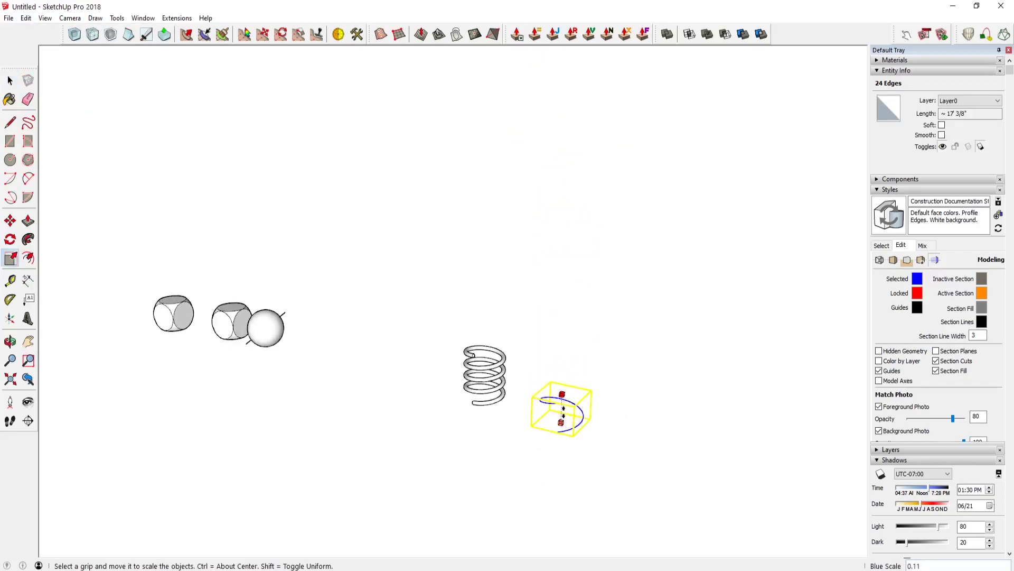
{"action": "scroll", "coordinate": [607, 437], "scroll_direction": "up", "scroll_amount": 3}
{"action": "scroll", "coordinate": [581, 417], "scroll_direction": "up", "scroll_amount": 1}
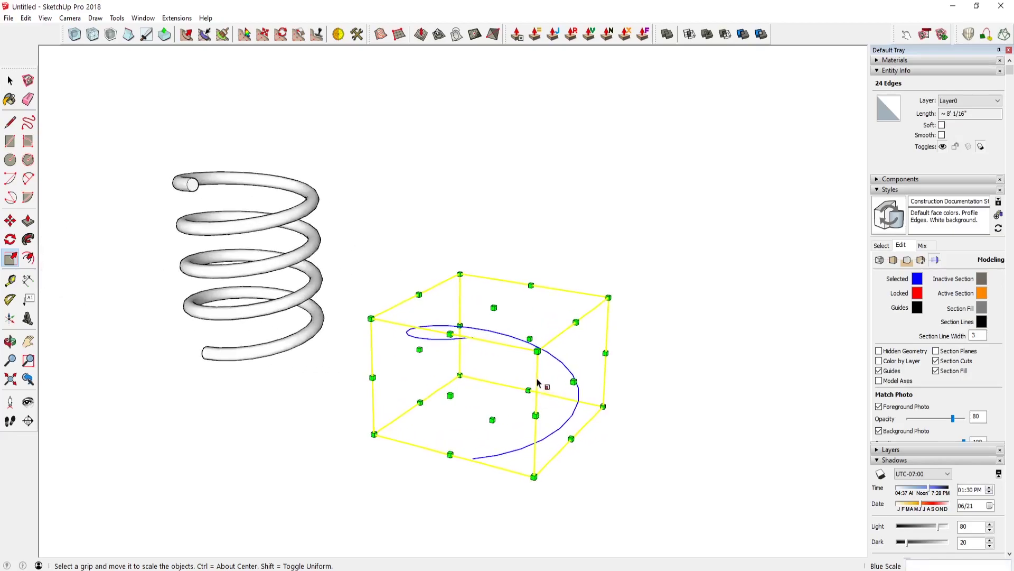
{"action": "key", "text": "m"}
{"action": "left_click", "coordinate": [477, 459]}
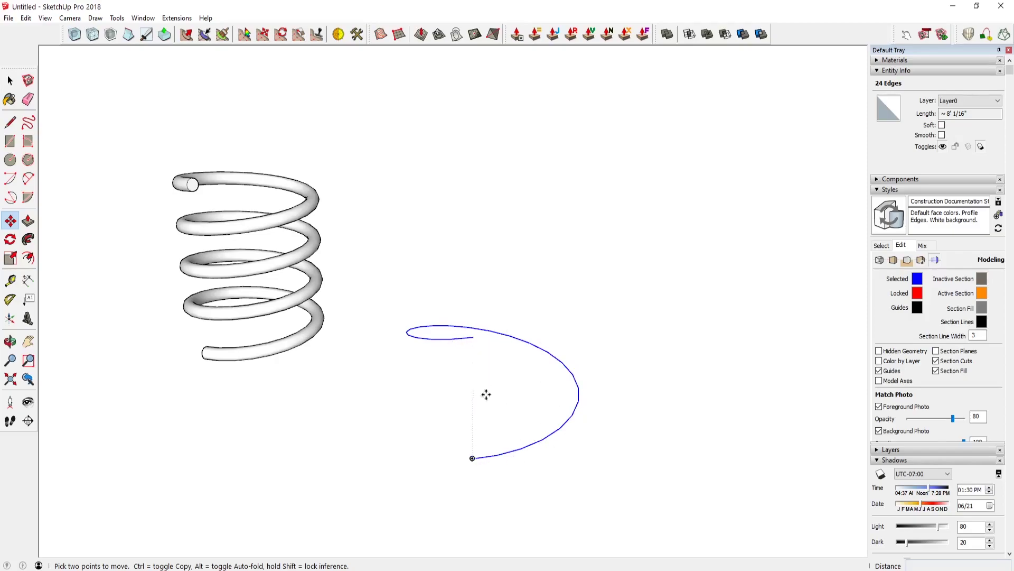
Copy the spiral turn end-to-end and array it with multiplier 2 into stacked coils.
{"action": "left_click", "coordinate": [472, 458]}
{"action": "key", "text": "ctrl"}
{"action": "left_click", "coordinate": [473, 338]}
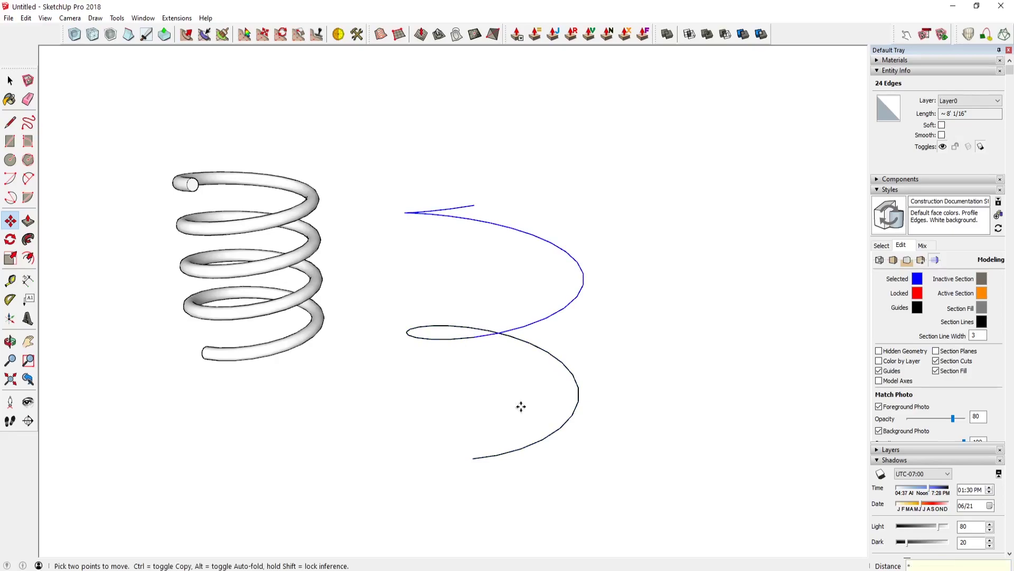
{"action": "type", "text": "2"}
{"action": "key", "text": "Return"}
{"action": "scroll", "coordinate": [515, 386], "scroll_direction": "down", "scroll_amount": 2}
{"action": "scroll", "coordinate": [534, 375], "scroll_direction": "down", "scroll_amount": 2}
{"action": "scroll", "coordinate": [555, 380], "scroll_direction": "down", "scroll_amount": 3}
Select the whole four-coil helix and scale its height down.
{"action": "key", "text": "space"}
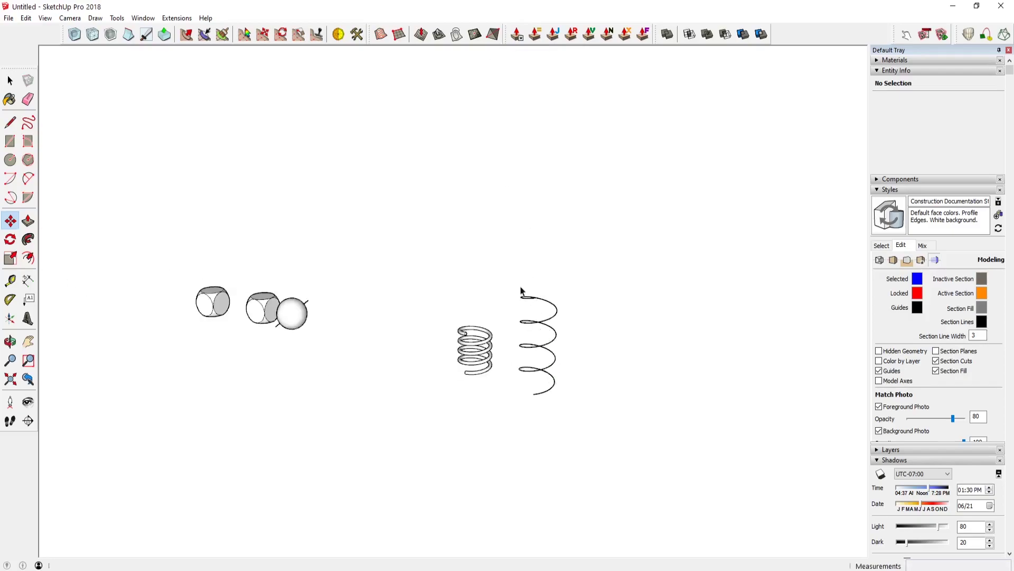
{"action": "triple_click", "coordinate": [554, 380]}
{"action": "key", "text": "s"}
{"action": "scroll", "coordinate": [560, 370], "scroll_direction": "up", "scroll_amount": 2}
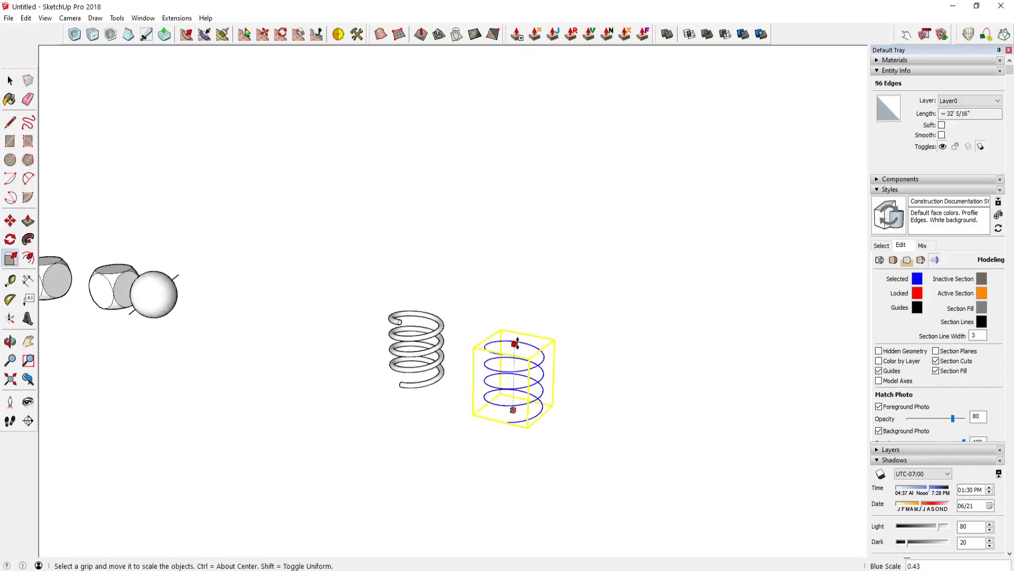
{"action": "left_click_drag", "start_coordinate": [517, 252], "coordinate": [517, 335]}
{"action": "scroll", "coordinate": [544, 460], "scroll_direction": "up", "scroll_amount": 2}
{"action": "scroll", "coordinate": [487, 403], "scroll_direction": "up", "scroll_amount": 2}
Draw a small circle centred on the helix's lower end.
{"action": "key", "text": "c"}
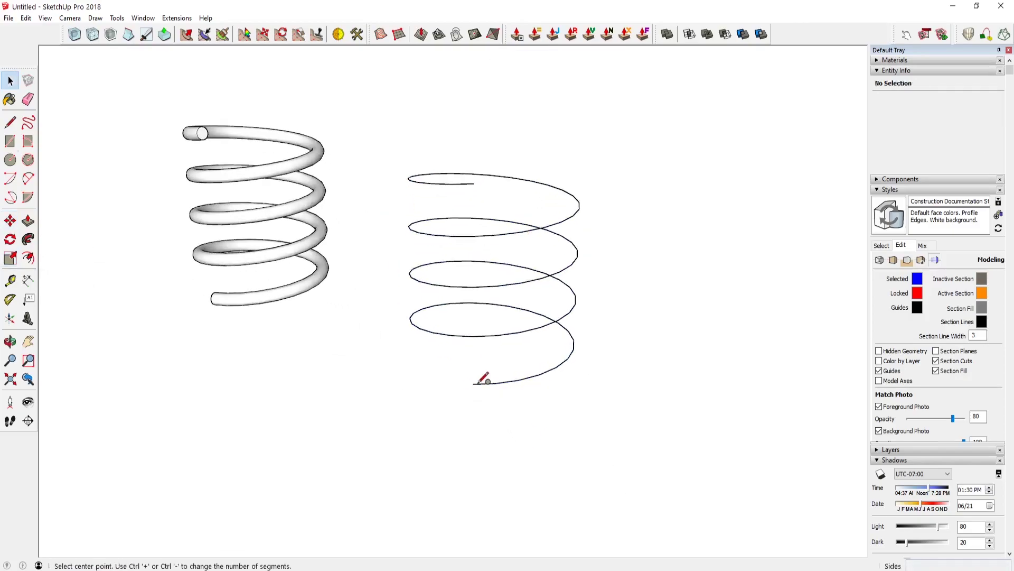
{"action": "scroll", "coordinate": [474, 383], "scroll_direction": "up", "scroll_amount": 2}
{"action": "scroll", "coordinate": [474, 383], "scroll_direction": "up", "scroll_amount": 1}
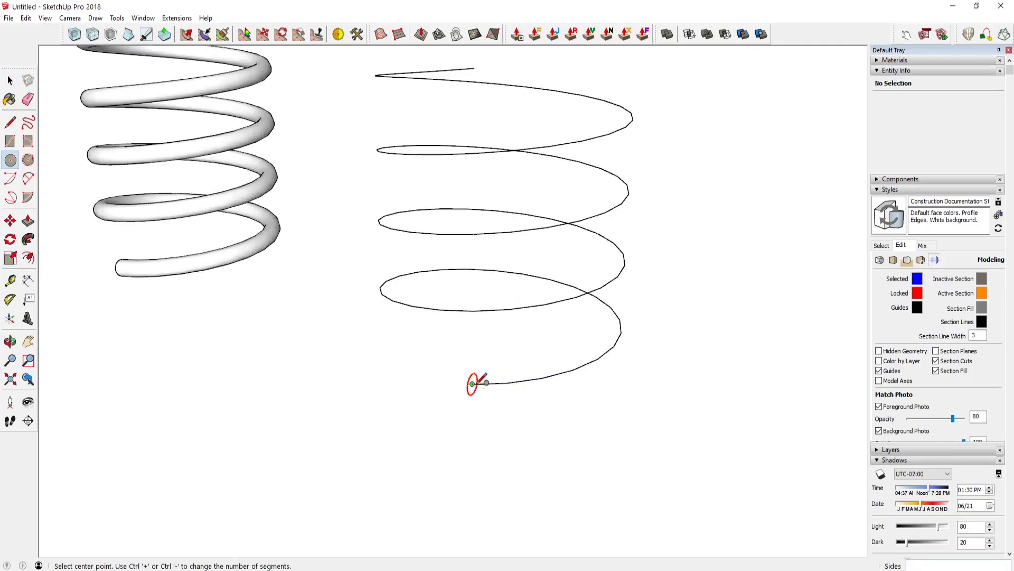
{"action": "left_click", "coordinate": [473, 383]}
{"action": "mouse_move", "coordinate": [472, 383]}
{"action": "middle_mouse_down"}
{"action": "mouse_move", "coordinate": [729, 363]}
{"action": "mouse_move", "coordinate": [421, 503]}
{"action": "mouse_move", "coordinate": [480, 421]}
{"action": "middle_mouse_up"}
{"action": "scroll", "coordinate": [491, 402], "scroll_direction": "up", "scroll_amount": 3}
Rotate the disc and its edges upright so it stands across the wire.
{"action": "key", "text": "space"}
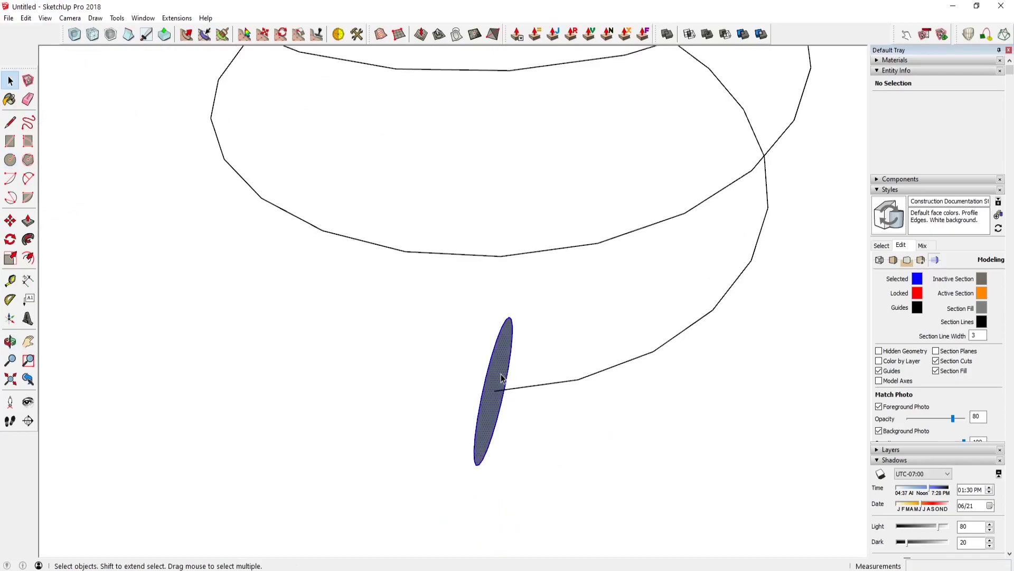
{"action": "double_click", "coordinate": [502, 380]}
{"action": "key", "text": "q"}
{"action": "left_click", "coordinate": [494, 391]}
{"action": "left_click", "coordinate": [537, 367]}
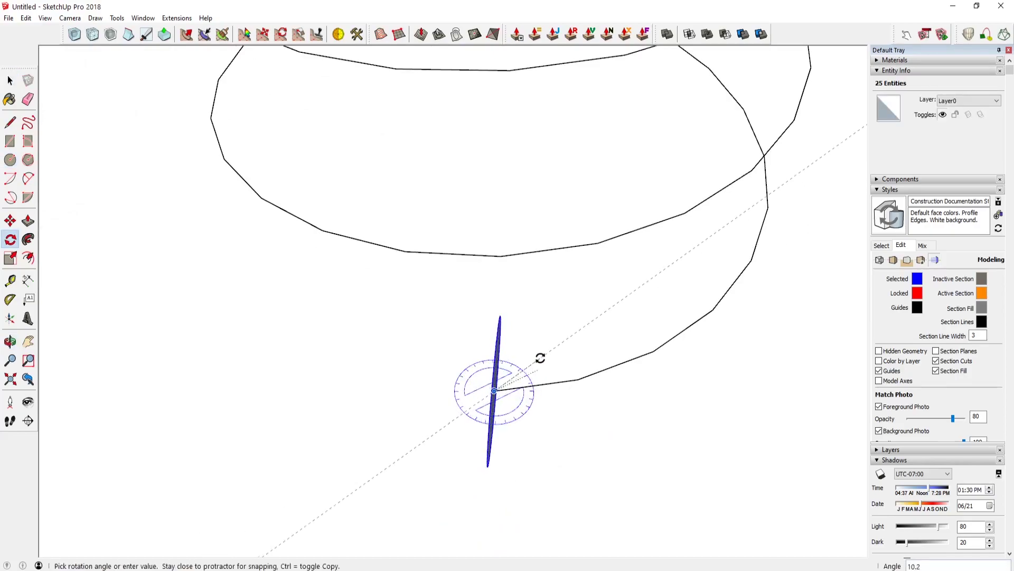
{"action": "left_click", "coordinate": [540, 347]}
{"action": "mouse_move", "coordinate": [593, 373]}
{"action": "middle_mouse_down"}
{"action": "mouse_move", "coordinate": [301, 292]}
{"action": "mouse_move", "coordinate": [534, 274]}
{"action": "mouse_move", "coordinate": [537, 387]}
{"action": "mouse_move", "coordinate": [556, 373]}
{"action": "mouse_move", "coordinate": [503, 367]}
{"action": "middle_mouse_up"}
{"action": "scroll", "coordinate": [591, 362], "scroll_direction": "down", "scroll_amount": 3}
{"action": "scroll", "coordinate": [591, 363], "scroll_direction": "down", "scroll_amount": 1}
Orbit to view the disc edge-on and check its alignment with the wire.
{"action": "key", "text": "space"}
{"action": "scroll", "coordinate": [515, 372], "scroll_direction": "up", "scroll_amount": 3}
{"action": "key", "text": "f"}
{"action": "key", "text": "e"}
{"action": "mouse_move", "coordinate": [550, 342]}
{"action": "middle_mouse_down"}
{"action": "mouse_move", "coordinate": [507, 346]}
{"action": "mouse_move", "coordinate": [548, 349]}
{"action": "mouse_move", "coordinate": [511, 384]}
{"action": "middle_mouse_up"}
{"action": "scroll", "coordinate": [515, 386], "scroll_direction": "down", "scroll_amount": 3}
{"action": "key", "text": "space"}
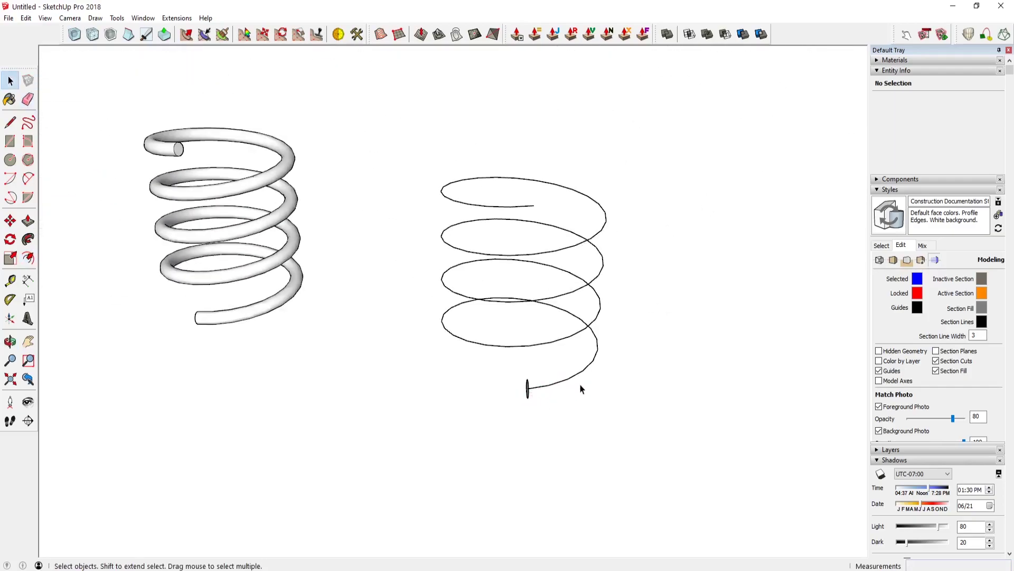
{"action": "scroll", "coordinate": [580, 389], "scroll_direction": "up", "scroll_amount": 2}
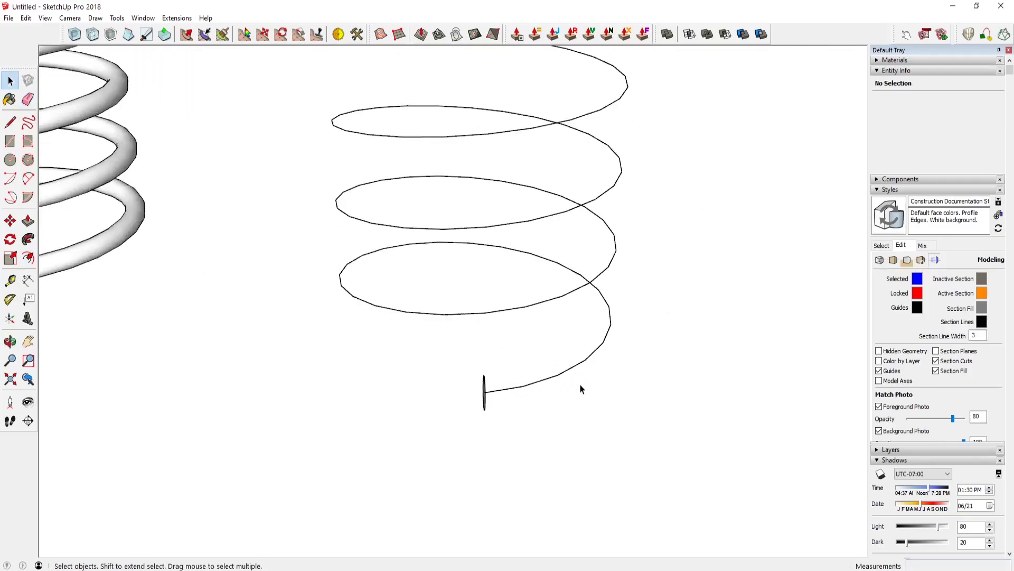
Sweep the circle along the helix with Follow Me into a tube spring.
{"action": "left_click", "coordinate": [598, 349]}
{"action": "scroll", "coordinate": [619, 335], "scroll_direction": "down", "scroll_amount": 3}
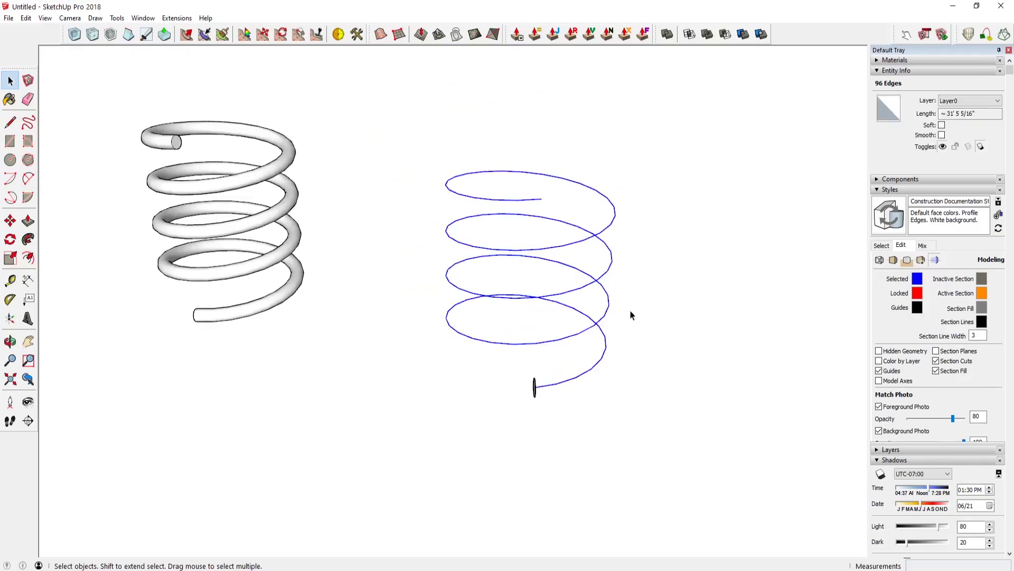
{"action": "scroll", "coordinate": [630, 317], "scroll_direction": "up", "scroll_amount": 3}
{"action": "left_click", "coordinate": [30, 243]}
{"action": "scroll", "coordinate": [433, 423], "scroll_direction": "down", "scroll_amount": 2}
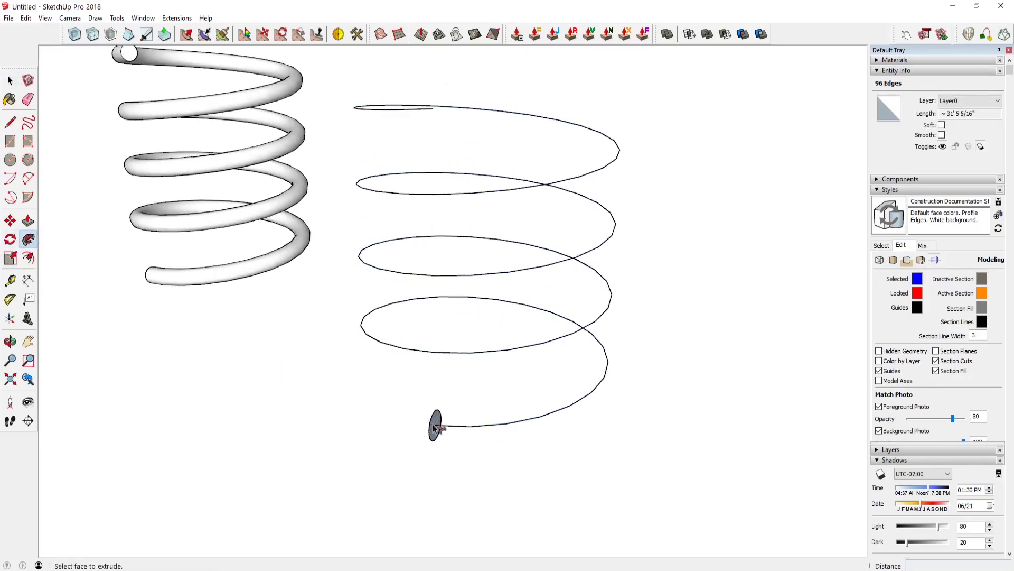
{"action": "left_click", "coordinate": [436, 426]}
{"action": "middle_click_drag", "start_coordinate": [407, 434], "coordinate": [546, 414]}
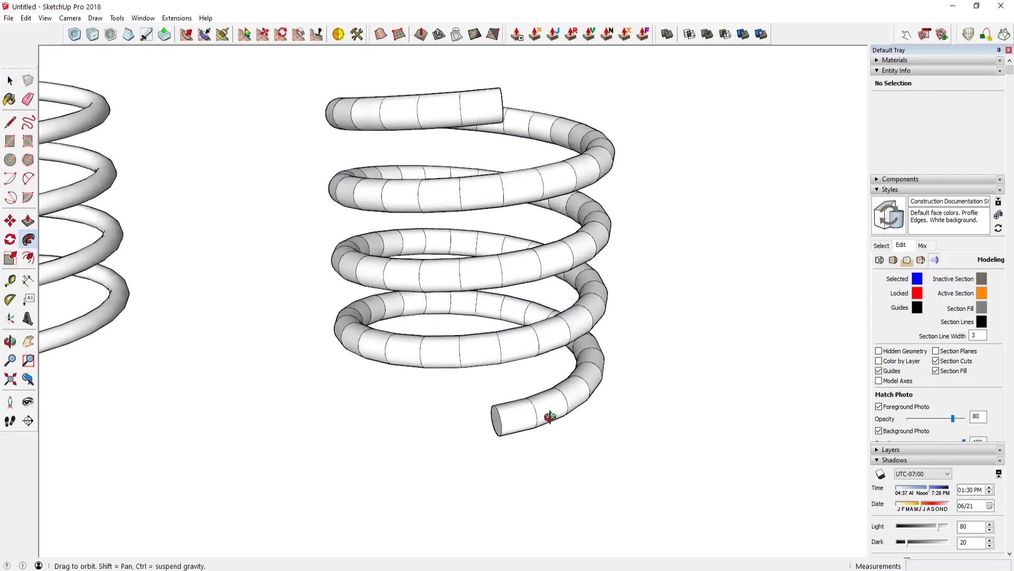
{"action": "scroll", "coordinate": [532, 396], "scroll_direction": "down", "scroll_amount": 3}
{"action": "key", "text": "space"}
Soften and smooth the whole spring's edges at 180 degrees.
{"action": "triple_click", "coordinate": [519, 285]}
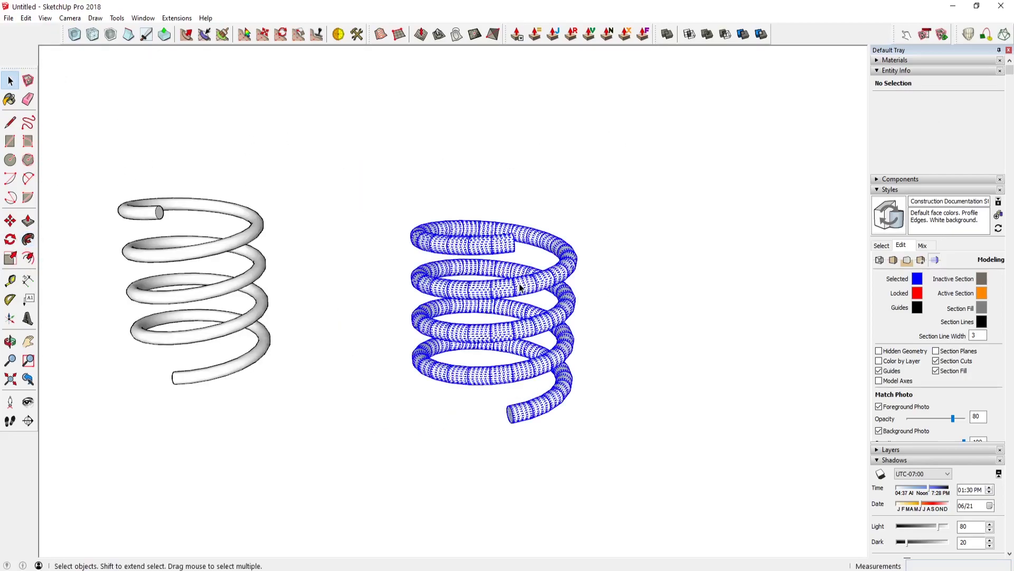
{"action": "right_click", "coordinate": [520, 285]}
{"action": "left_click", "coordinate": [594, 426]}
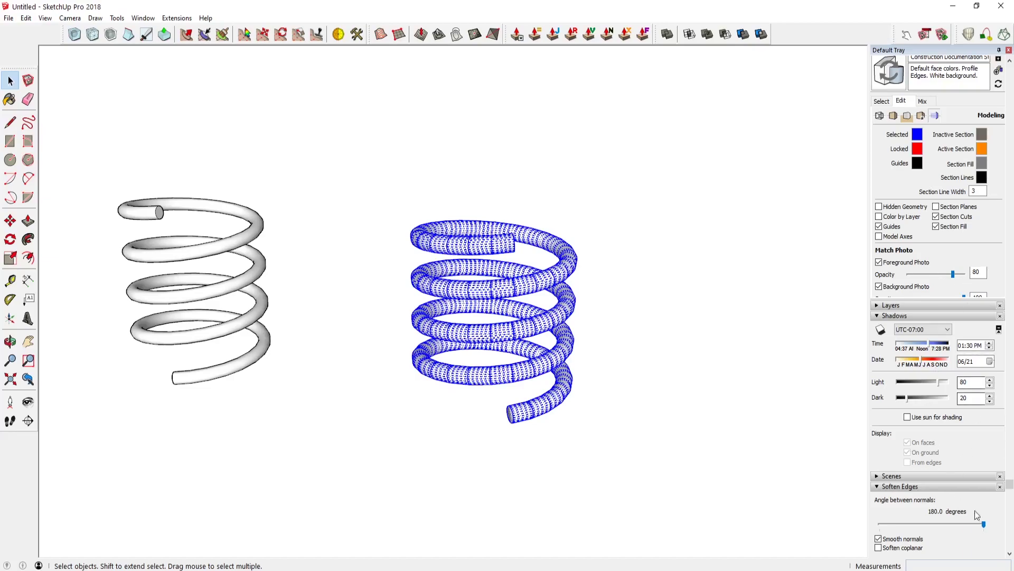
{"action": "left_click_drag", "start_coordinate": [905, 525], "coordinate": [982, 525]}
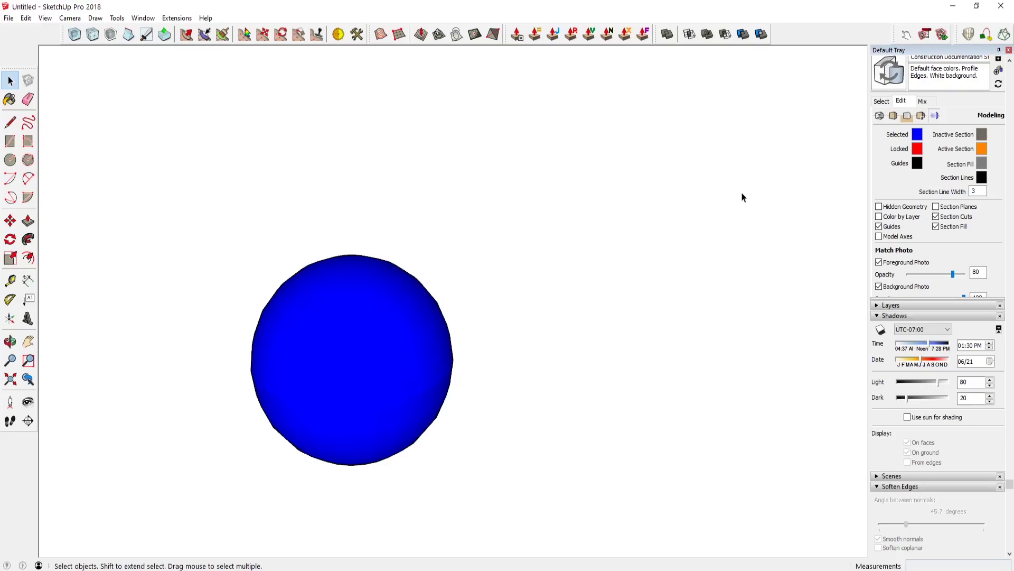
Click the sphere twice with Interact to cycle it to red, then return to Select.
{"action": "left_click", "coordinate": [908, 40]}
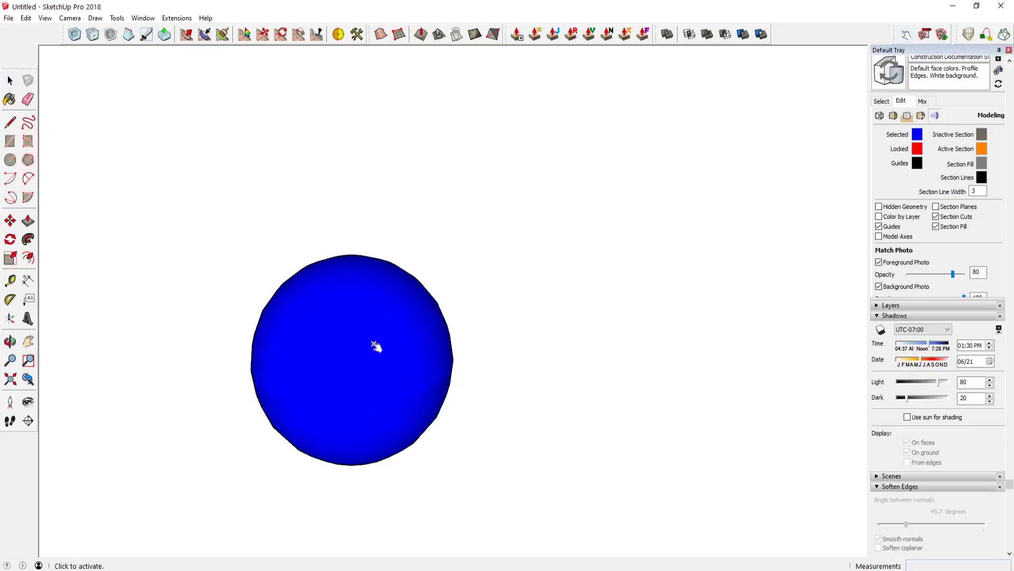
{"action": "left_click", "coordinate": [428, 365]}
{"action": "left_click", "coordinate": [442, 379]}
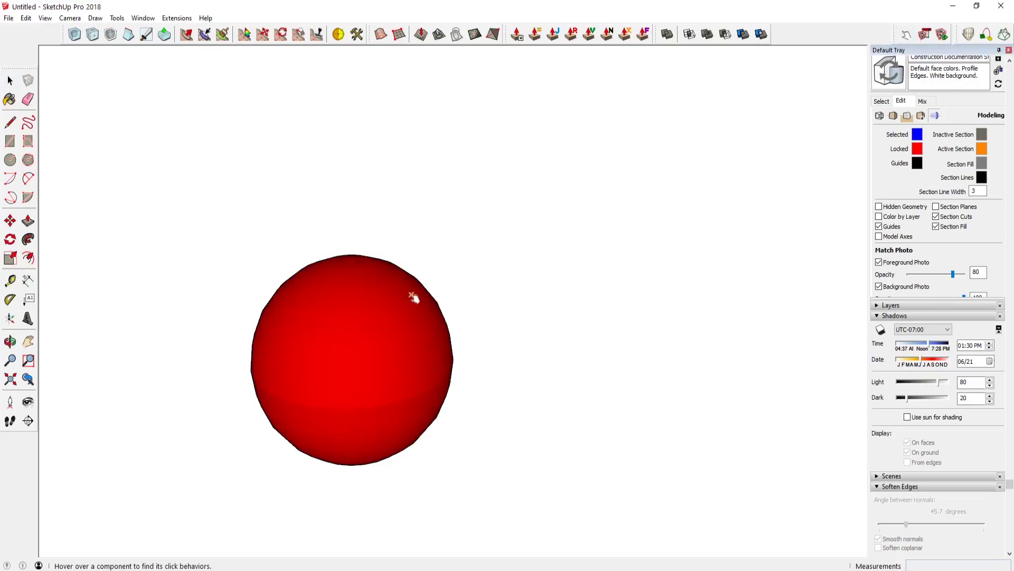
{"action": "left_click", "coordinate": [9, 80]}
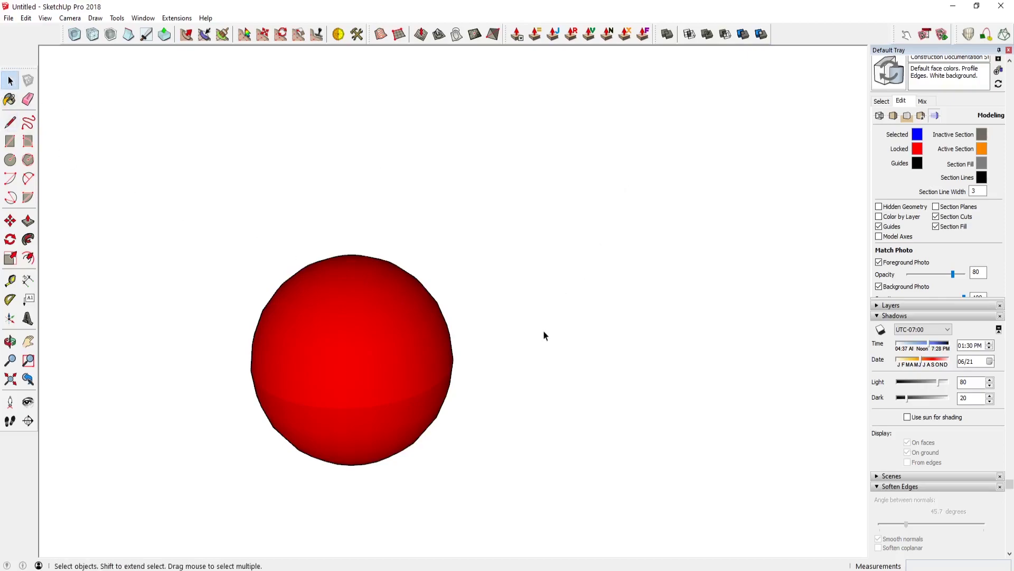
{"action": "scroll", "coordinate": [545, 336], "scroll_direction": "down", "scroll_amount": 3}
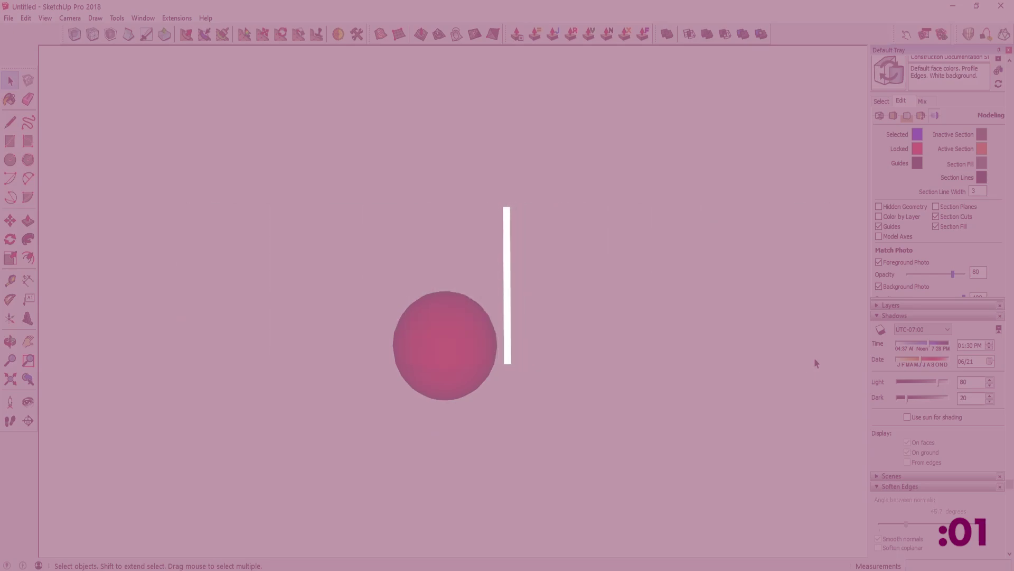
Draw a flat circular disc to the right of the red sphere.
{"action": "scroll", "coordinate": [486, 349], "scroll_direction": "up", "scroll_amount": 2}
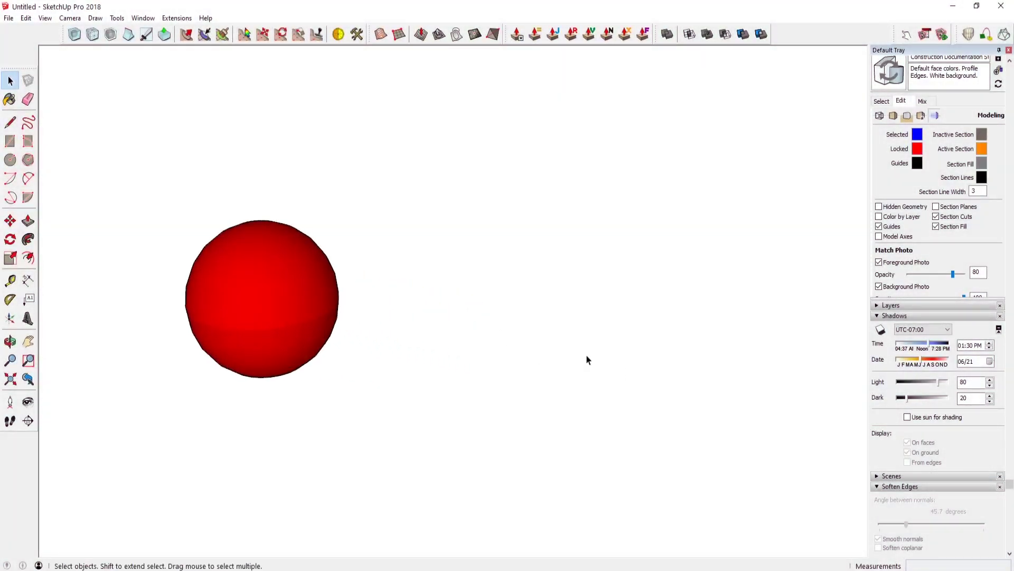
{"action": "key", "text": "c"}
{"action": "left_click", "coordinate": [545, 377]}
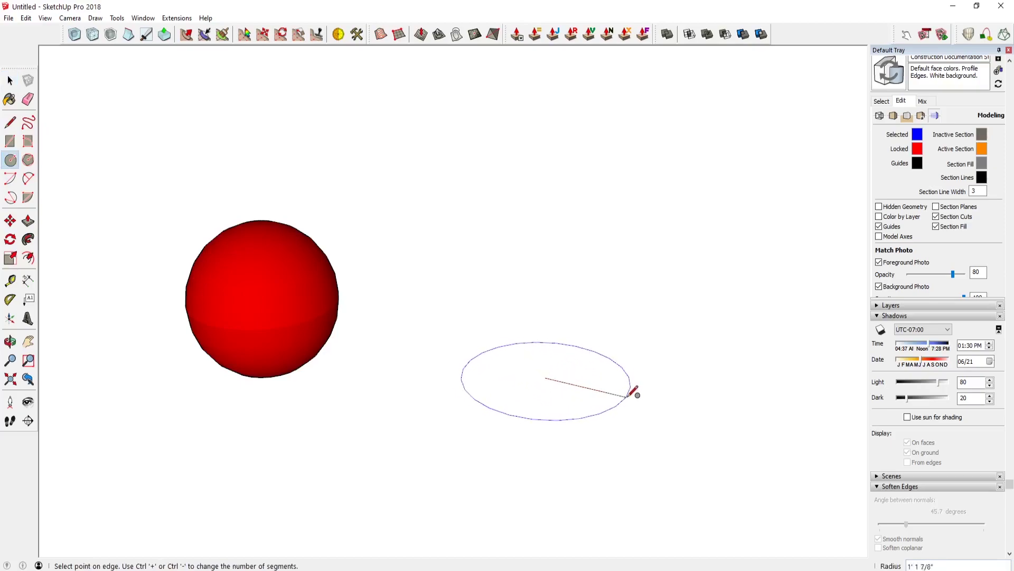
{"action": "left_click", "coordinate": [637, 392]}
{"action": "key", "text": "space"}
{"action": "left_click", "coordinate": [599, 373]}
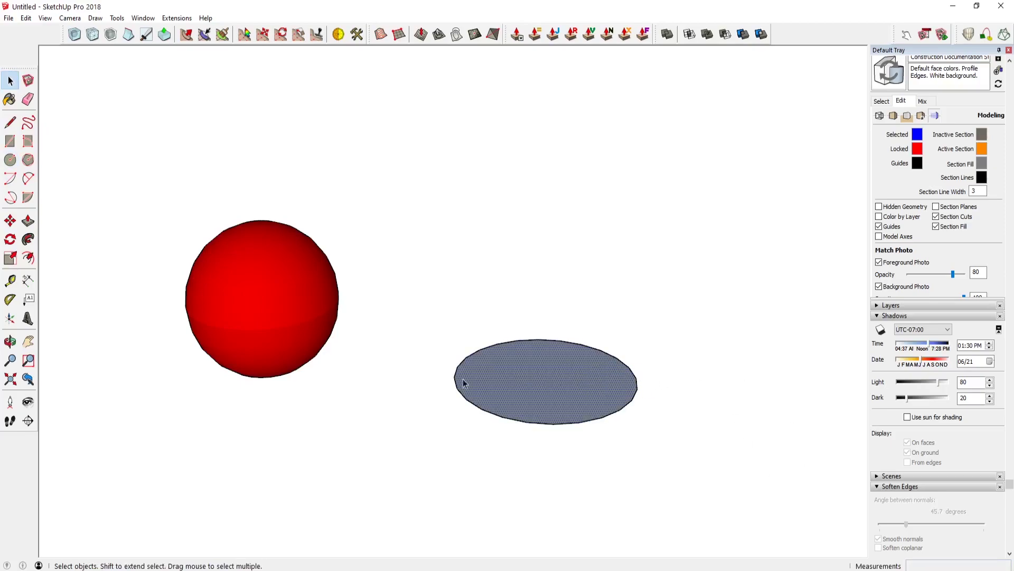
Draw an upright circle at the disc's centre and Follow Me it around the disc into a sphere.
{"action": "key", "text": "c"}
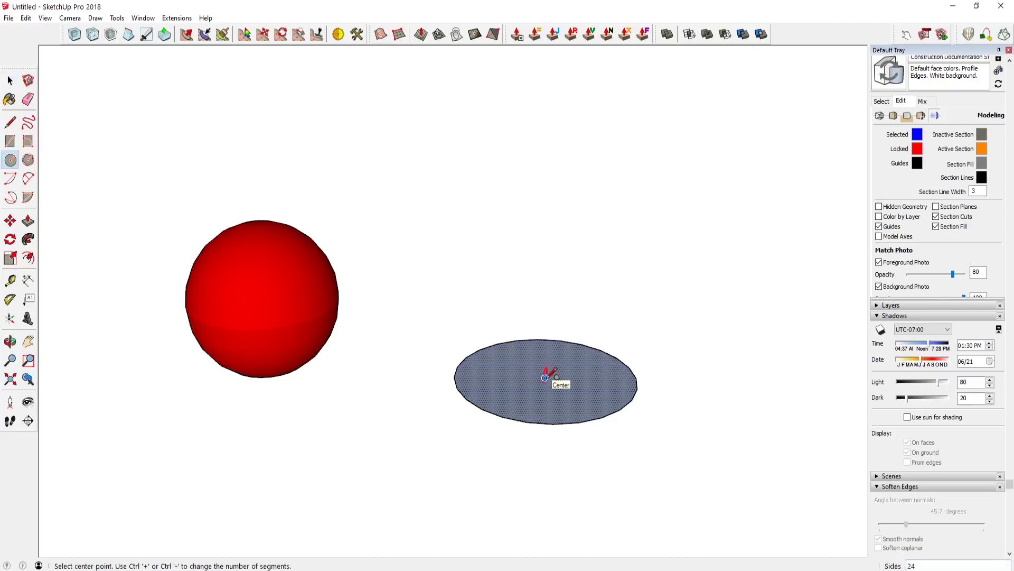
{"action": "left_click", "coordinate": [544, 377]}
{"action": "left_click", "coordinate": [584, 354]}
{"action": "middle_click_drag", "start_coordinate": [585, 354], "coordinate": [555, 385]}
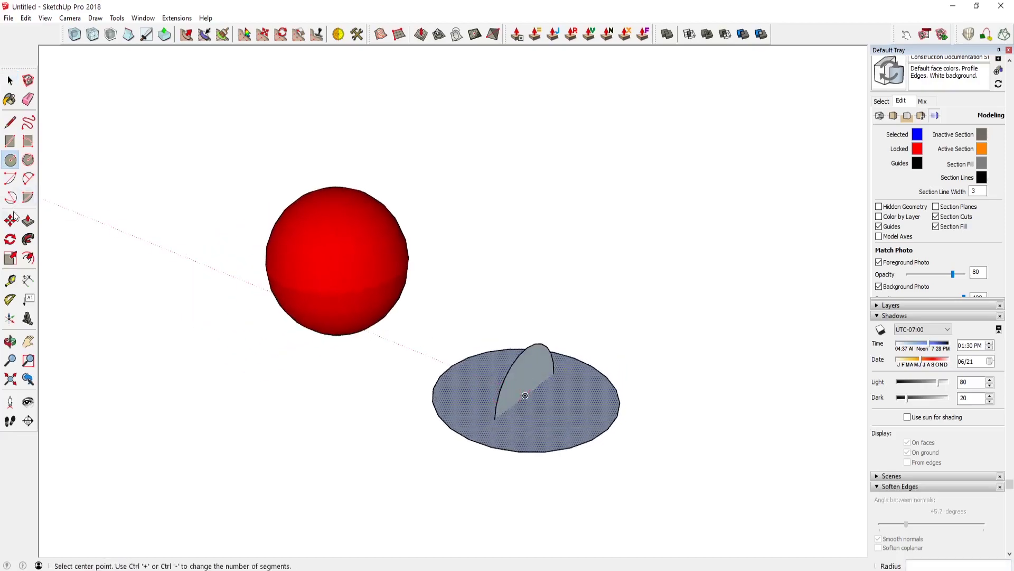
{"action": "left_click", "coordinate": [33, 238]}
{"action": "left_click", "coordinate": [531, 381]}
{"action": "key", "text": "space"}
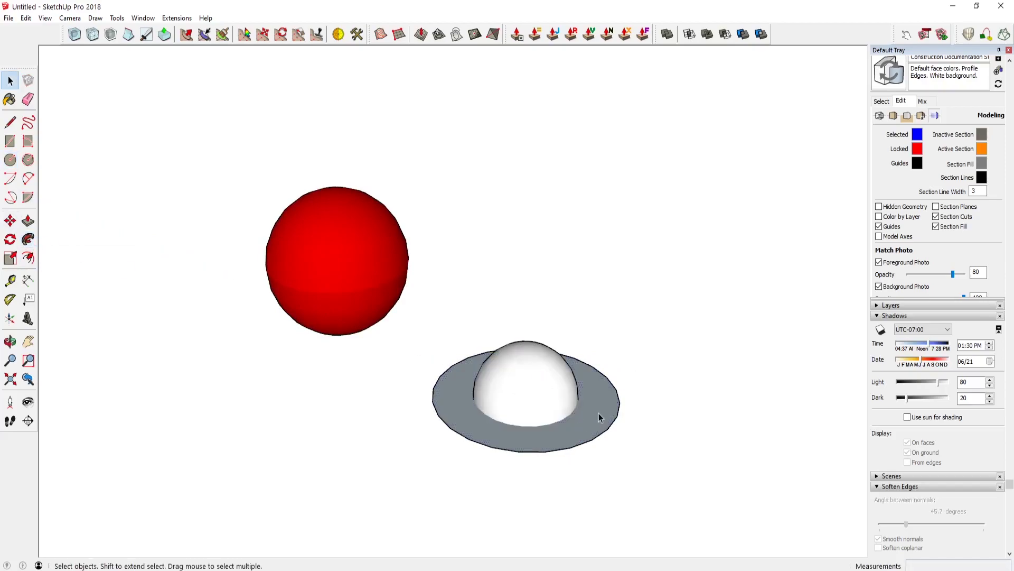
Delete the flat helper disc and scale the white sphere up about 1.7 times.
{"action": "left_click", "coordinate": [598, 413]}
{"action": "key", "text": "Delete"}
{"action": "left_click", "coordinate": [544, 388]}
{"action": "key", "text": "s"}
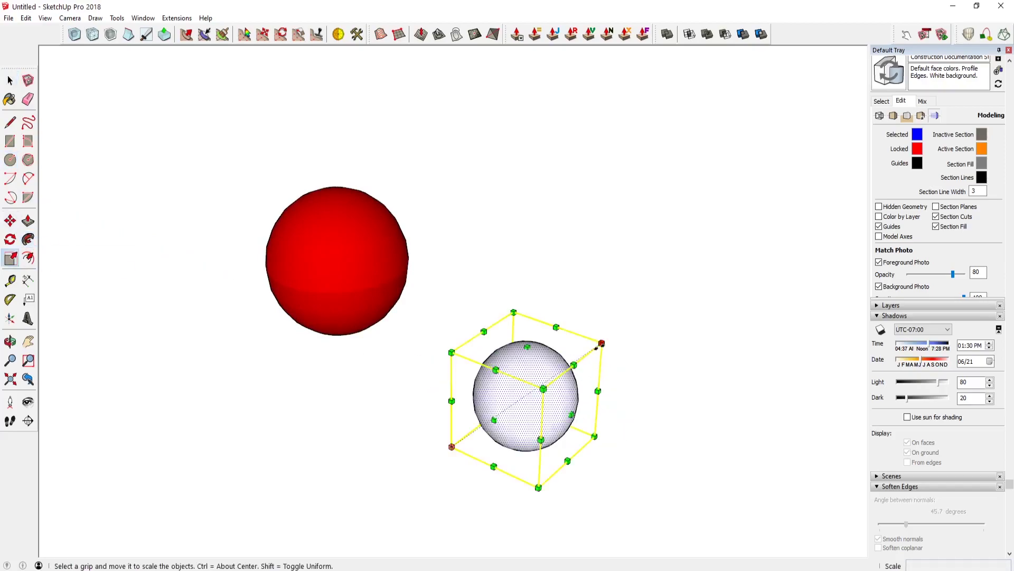
{"action": "mouse_move", "coordinate": [601, 278]}
{"action": "left_mouse_down"}
{"action": "mouse_move", "coordinate": [661, 312]}
{"action": "mouse_move", "coordinate": [640, 317]}
{"action": "left_mouse_up"}
{"action": "key", "text": "space"}
{"action": "left_click", "coordinate": [618, 280]}
{"action": "middle_click_drag", "start_coordinate": [619, 280], "coordinate": [540, 376]}
{"action": "left_click", "coordinate": [546, 357]}
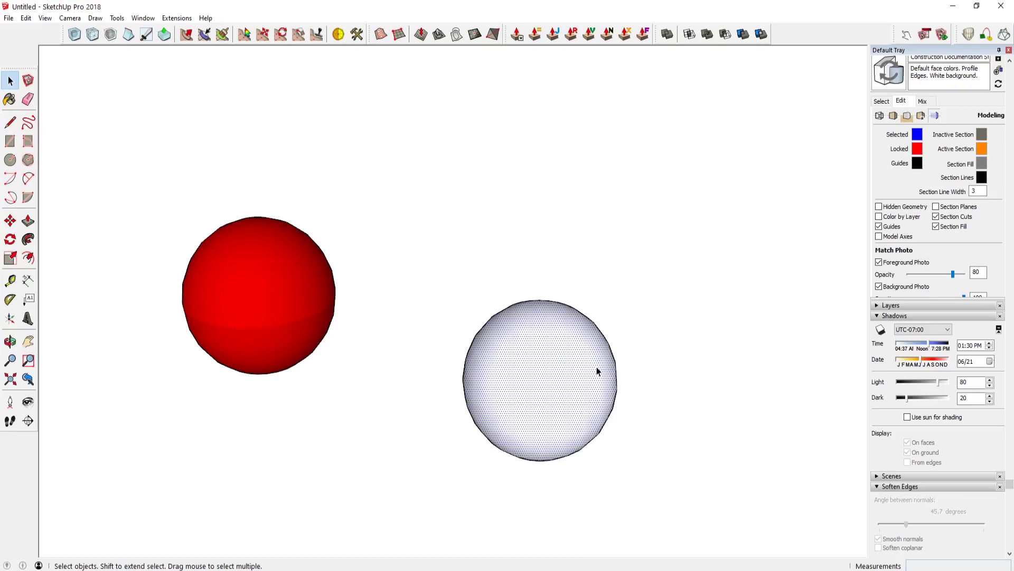
Open the Component Attributes window and group the white sphere's geometry.
{"action": "left_click", "coordinate": [942, 35]}
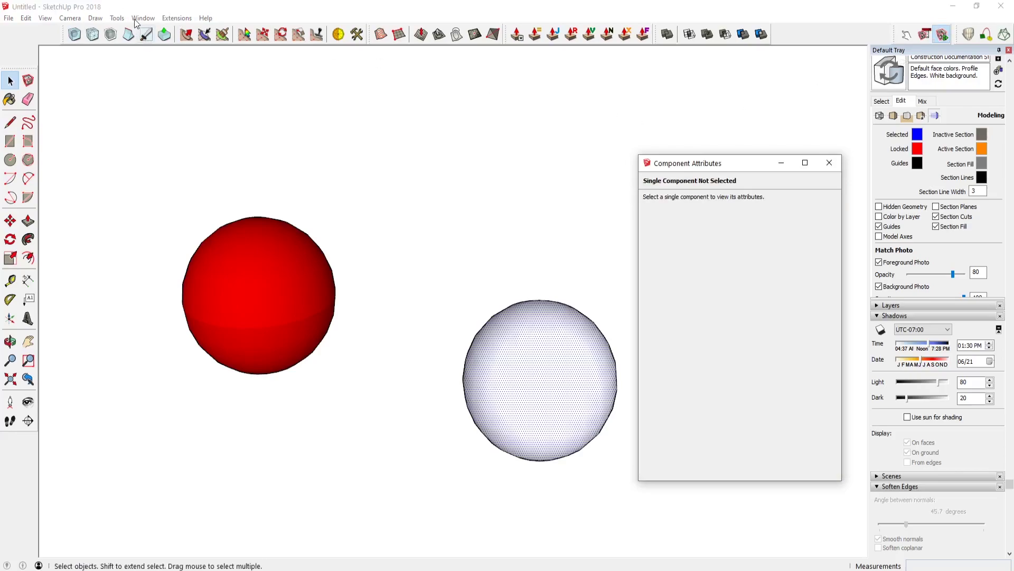
{"action": "left_click_drag", "start_coordinate": [728, 163], "coordinate": [745, 119]}
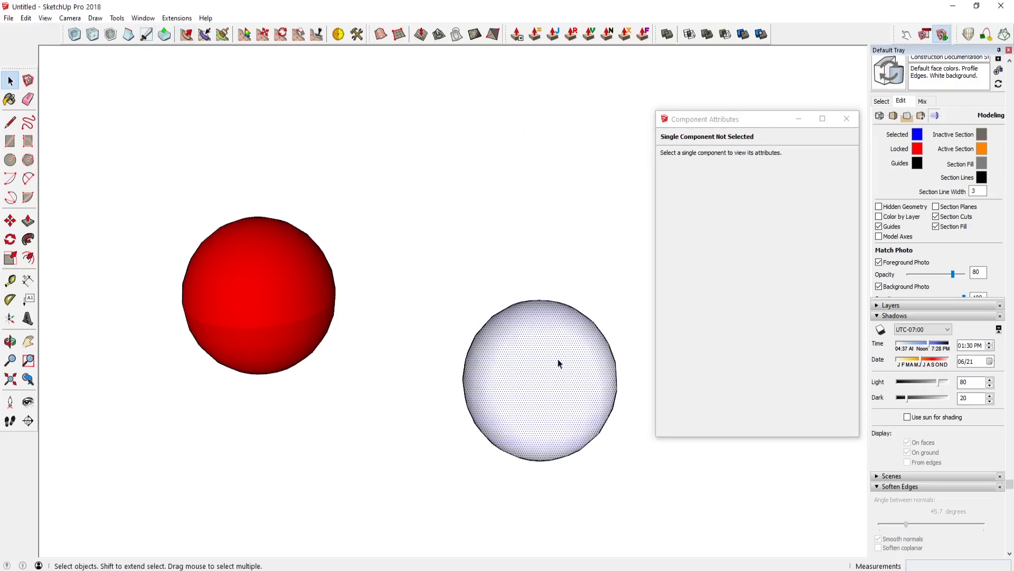
{"action": "left_click", "coordinate": [559, 359]}
{"action": "right_click", "coordinate": [559, 359]}
{"action": "left_click", "coordinate": [594, 229]}
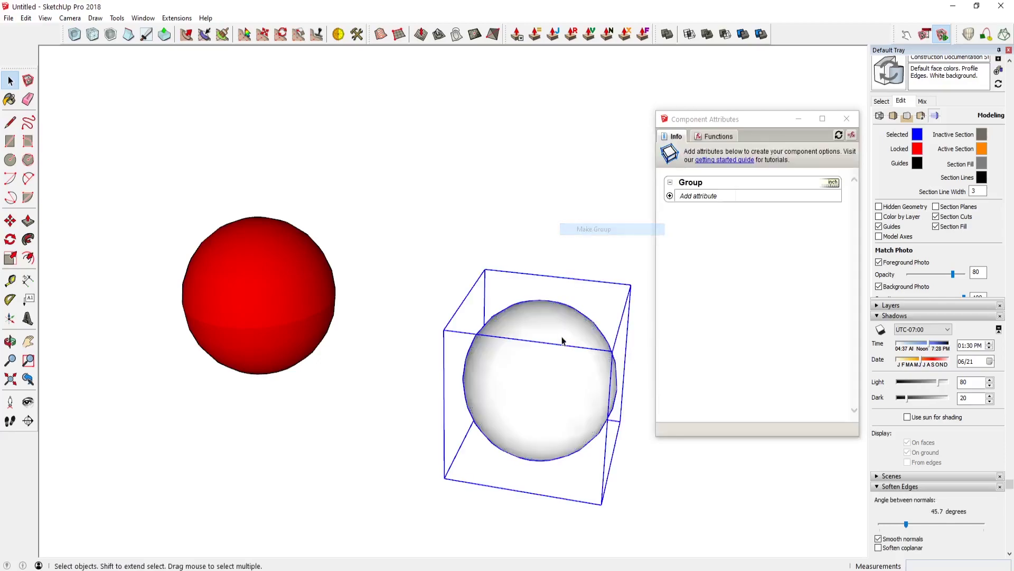
Turn the group into a component and add a Material attribute to it.
{"action": "right_click", "coordinate": [560, 344]}
{"action": "left_click", "coordinate": [602, 171]}
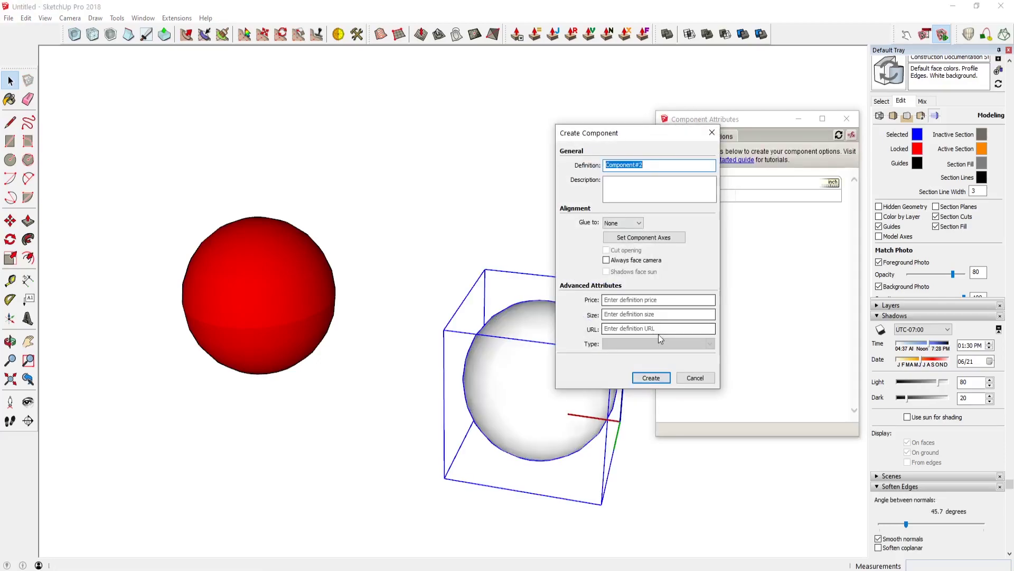
{"action": "left_click", "coordinate": [651, 378]}
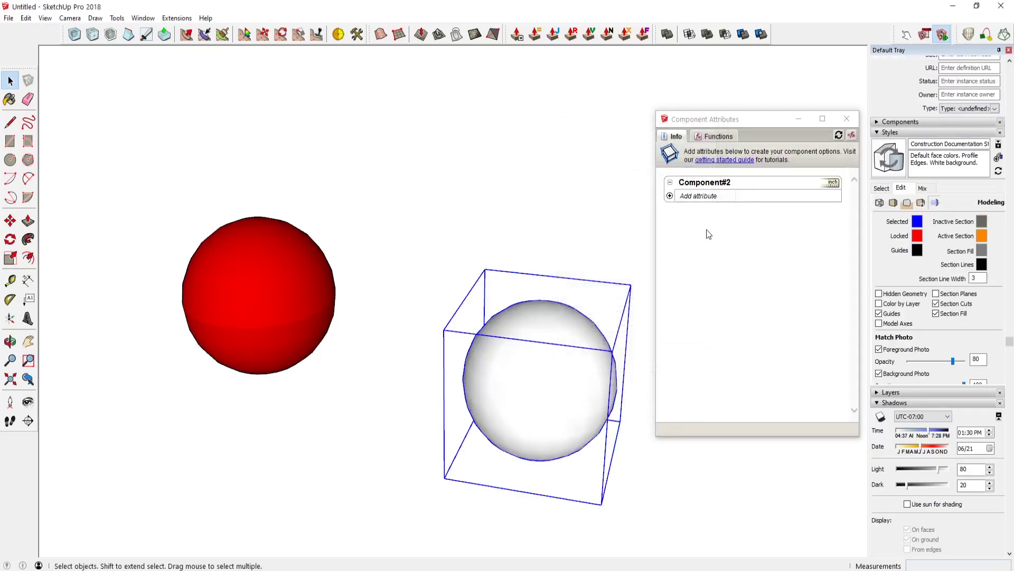
{"action": "left_click", "coordinate": [670, 196]}
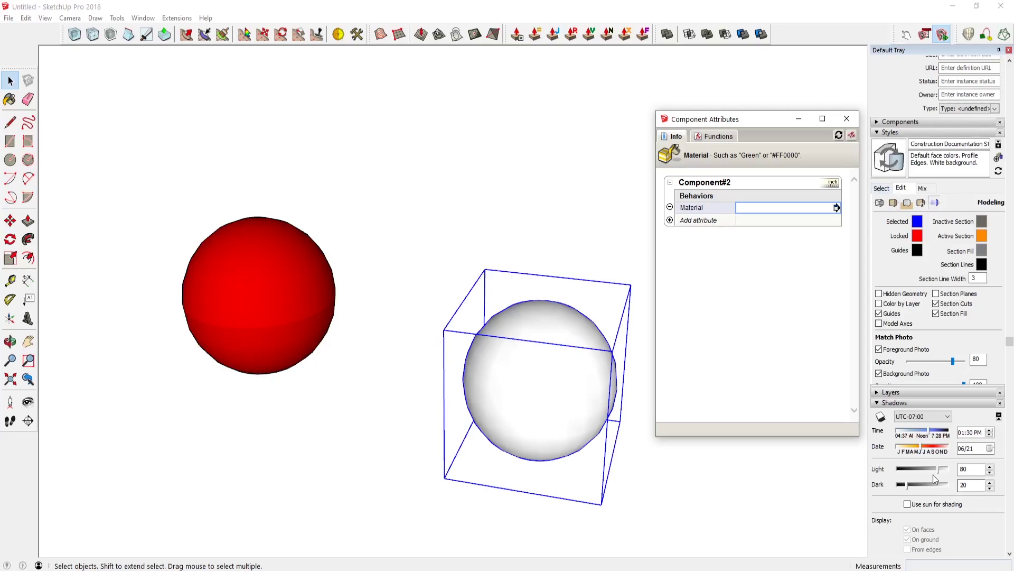
{"action": "left_click", "coordinate": [885, 403]}
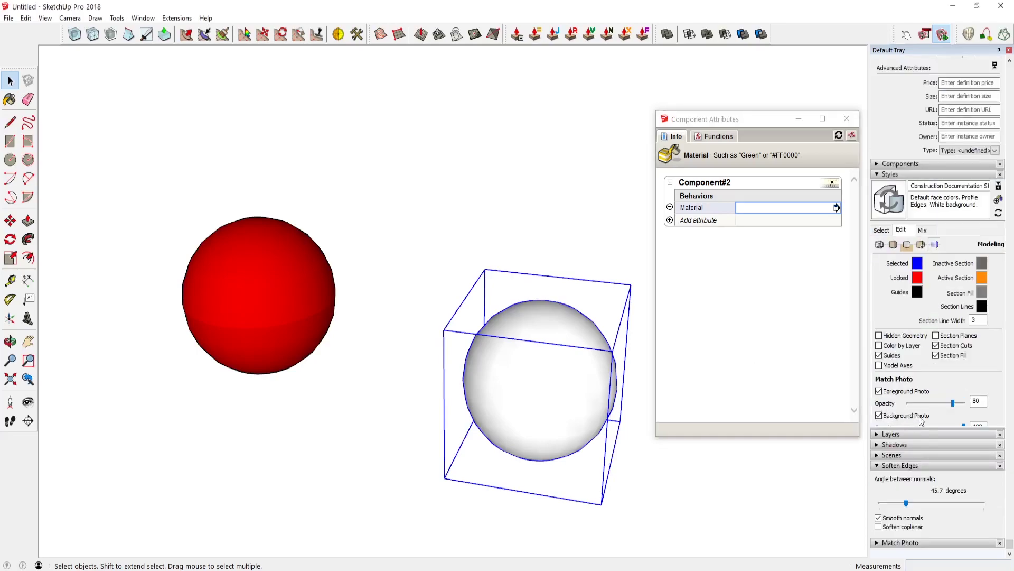
Paint the sphere with the light green Color F03 material.
{"action": "left_click", "coordinate": [889, 174]}
{"action": "left_click", "coordinate": [877, 60]}
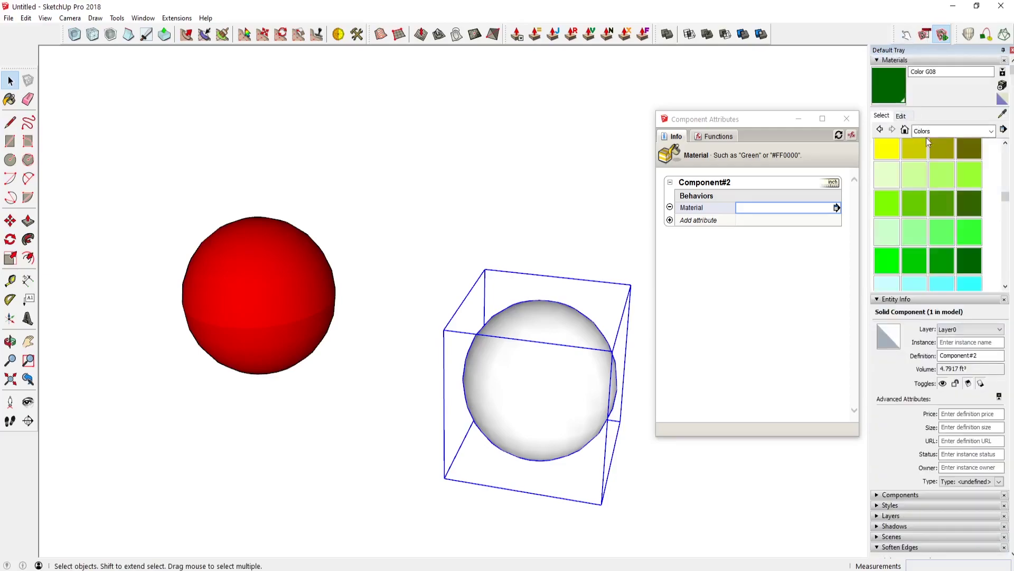
{"action": "left_click", "coordinate": [944, 180]}
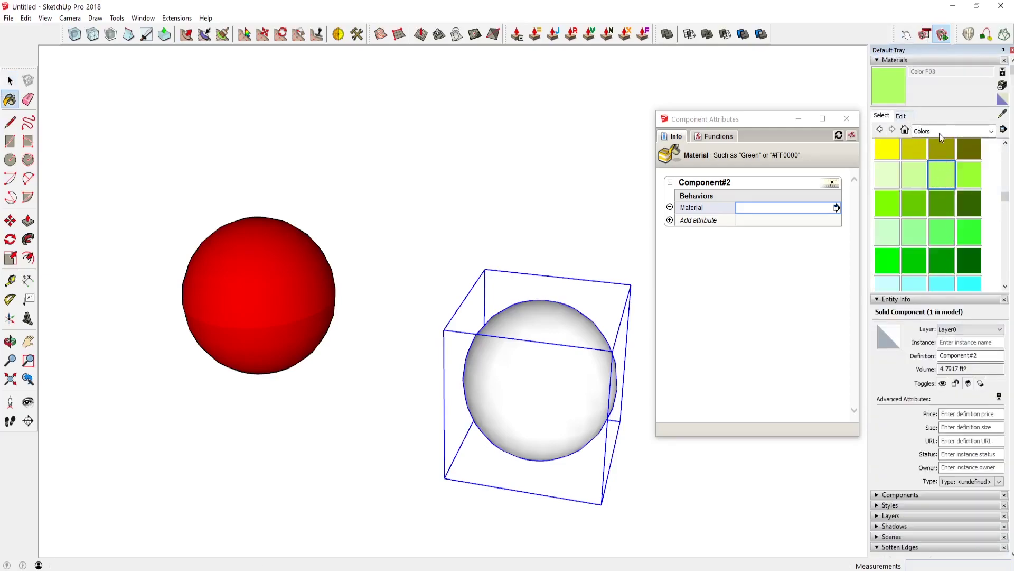
{"action": "left_click", "coordinate": [532, 317]}
{"action": "key", "text": "space"}
{"action": "left_click", "coordinate": [562, 190]}
{"action": "left_click", "coordinate": [541, 362]}
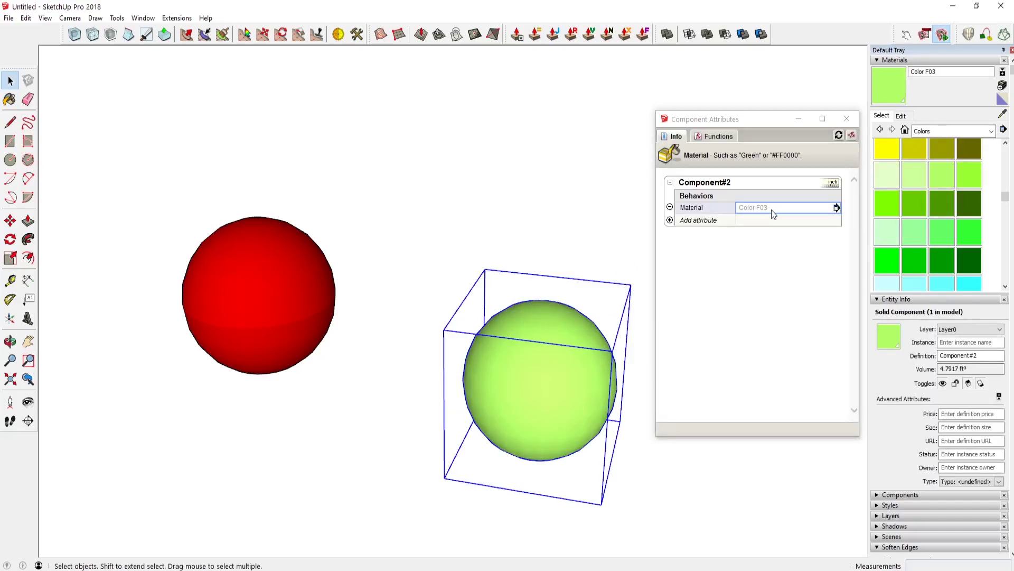
Set the sphere's Material attribute to Color I05, turning it blue.
{"action": "left_click", "coordinate": [522, 177]}
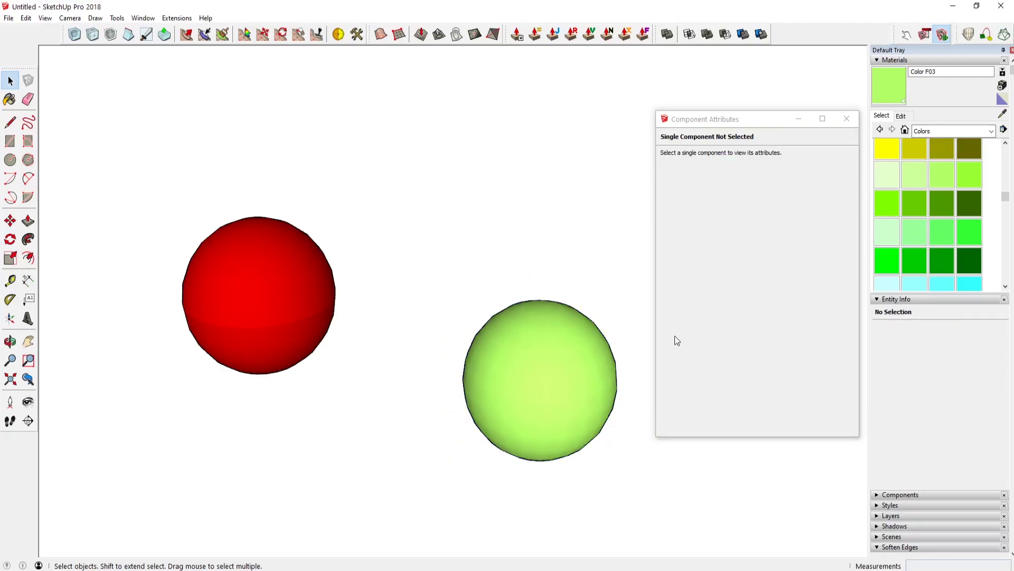
{"action": "left_click", "coordinate": [566, 380]}
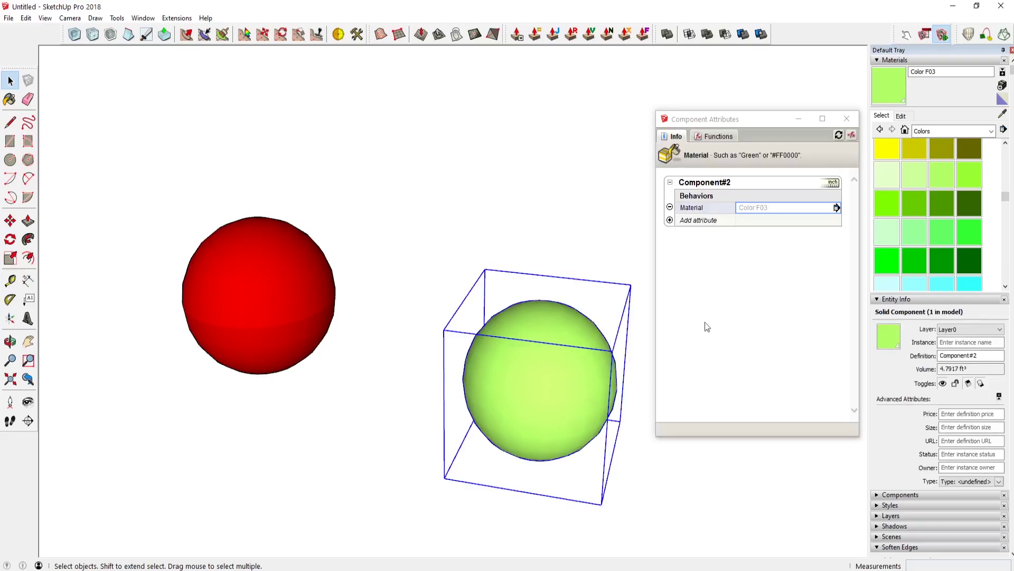
{"action": "left_click", "coordinate": [771, 207]}
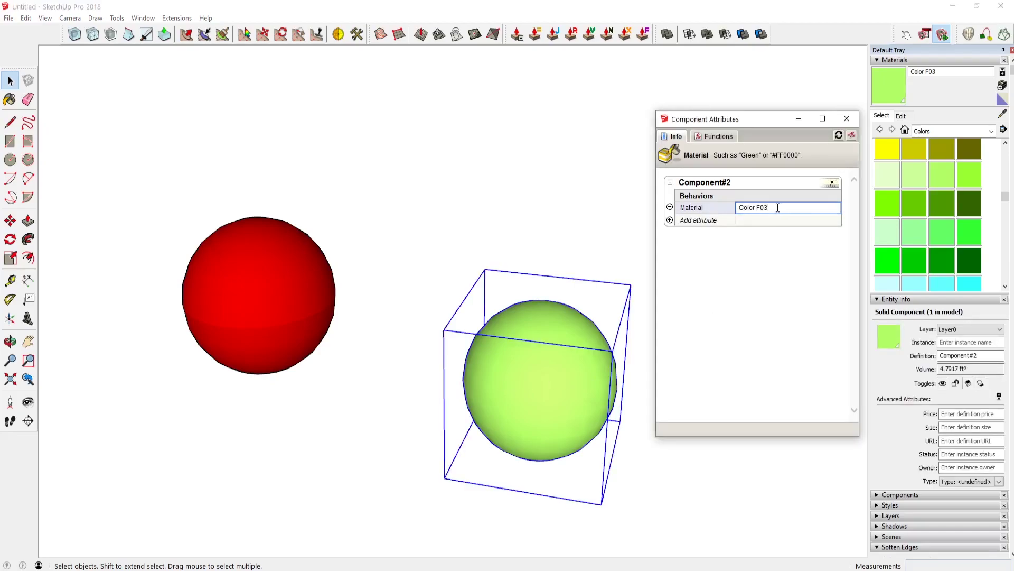
{"action": "triple_click", "coordinate": [778, 208]}
{"action": "type", "text": "Color I05"}
{"action": "key", "text": "Return"}
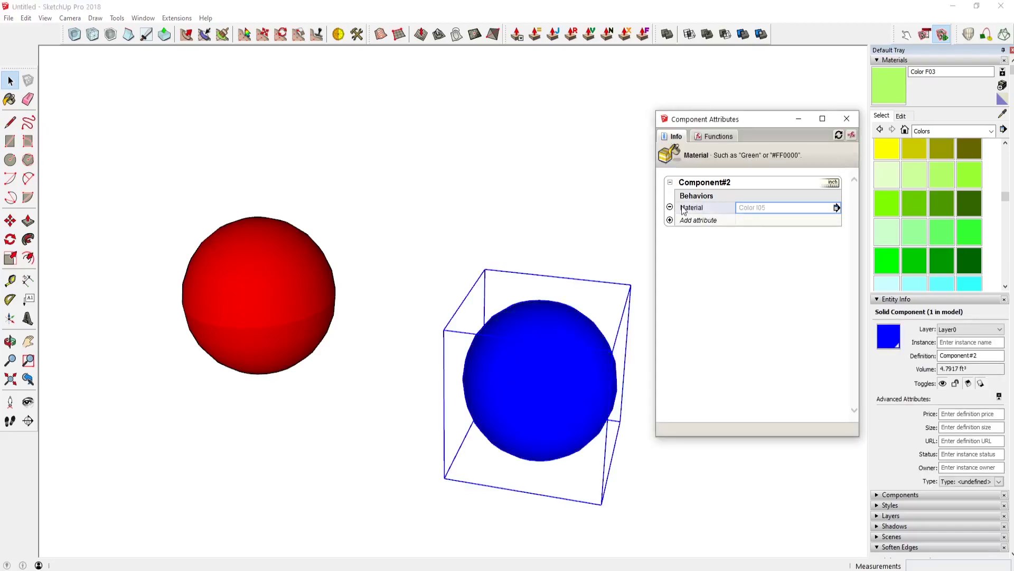
{"action": "left_click", "coordinate": [539, 182]}
{"action": "left_click", "coordinate": [557, 381]}
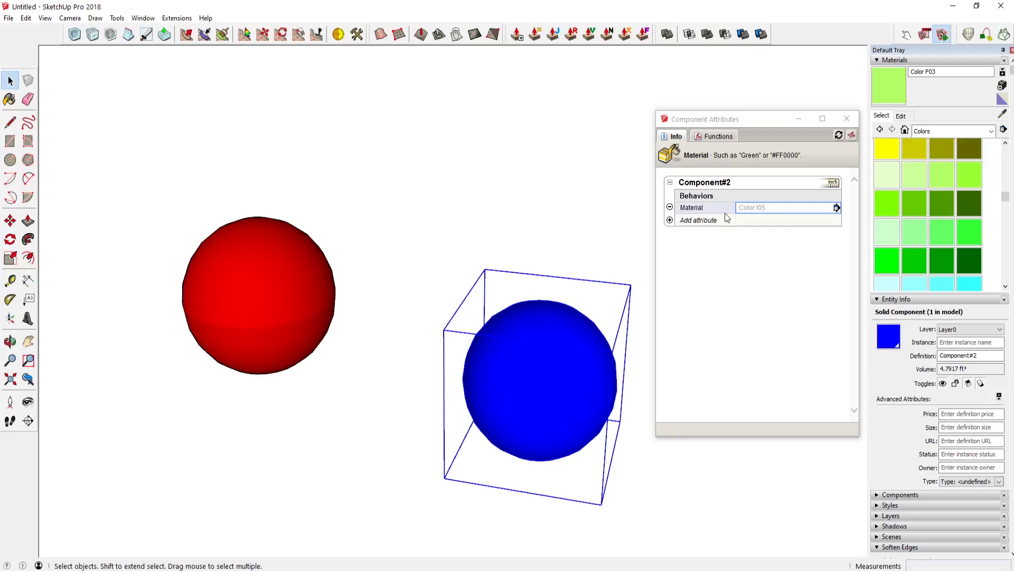
Add an onClick attribute with the formula SET("Material","Blue","Red","Yellow").
{"action": "left_click", "coordinate": [669, 220]}
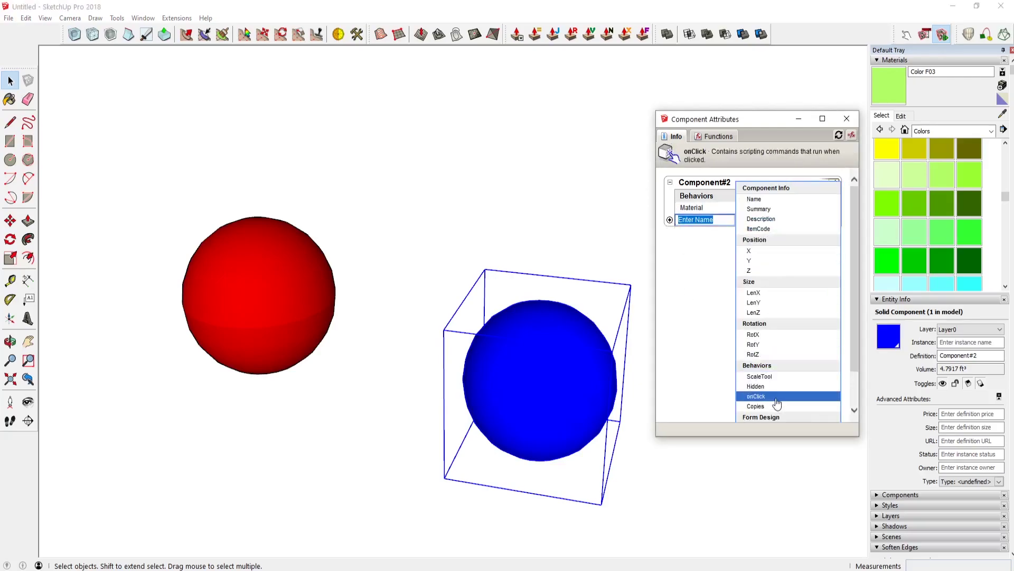
{"action": "left_click", "coordinate": [756, 396]}
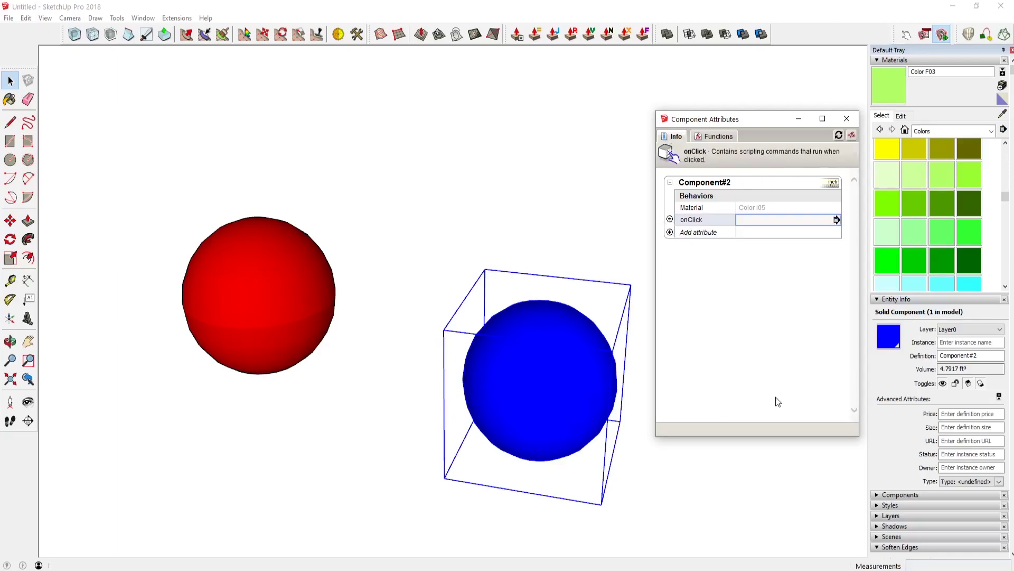
{"action": "left_click", "coordinate": [760, 219]}
{"action": "type", "text": "SET(\"Material\", \"Blue\", \"Red\", \"Yell"}
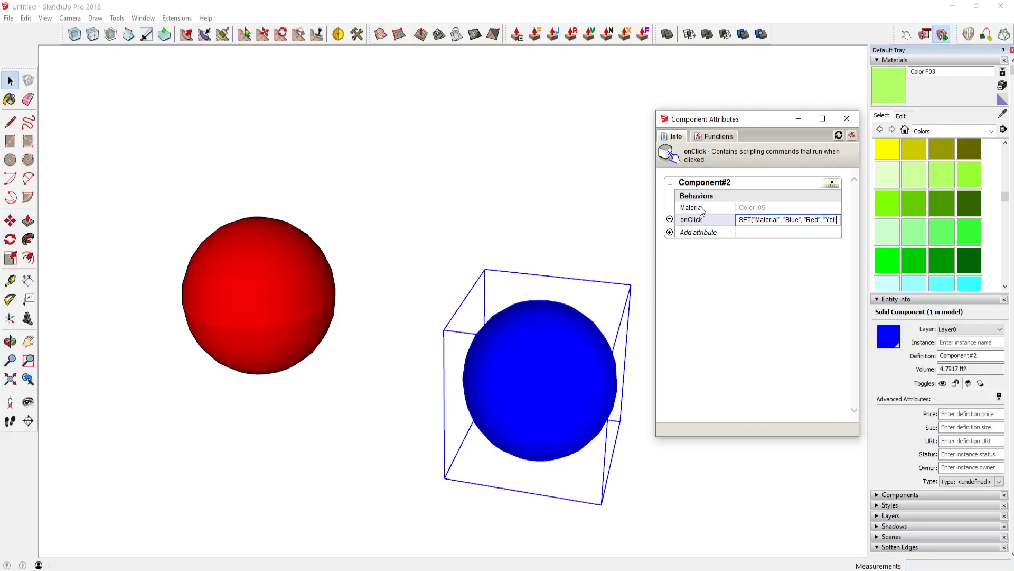
{"action": "type", "text": "ow"}
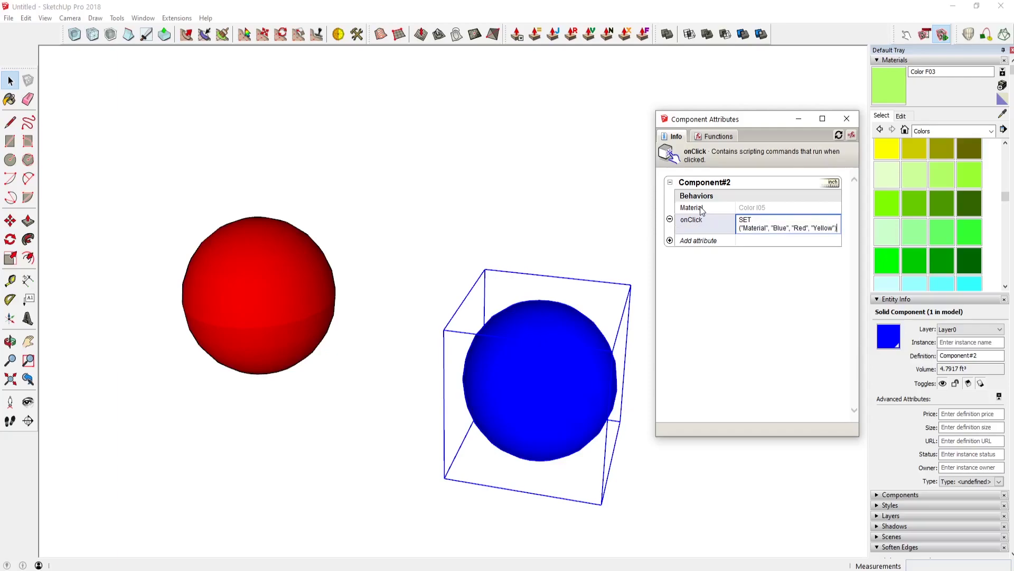
{"action": "key", "text": "Return"}
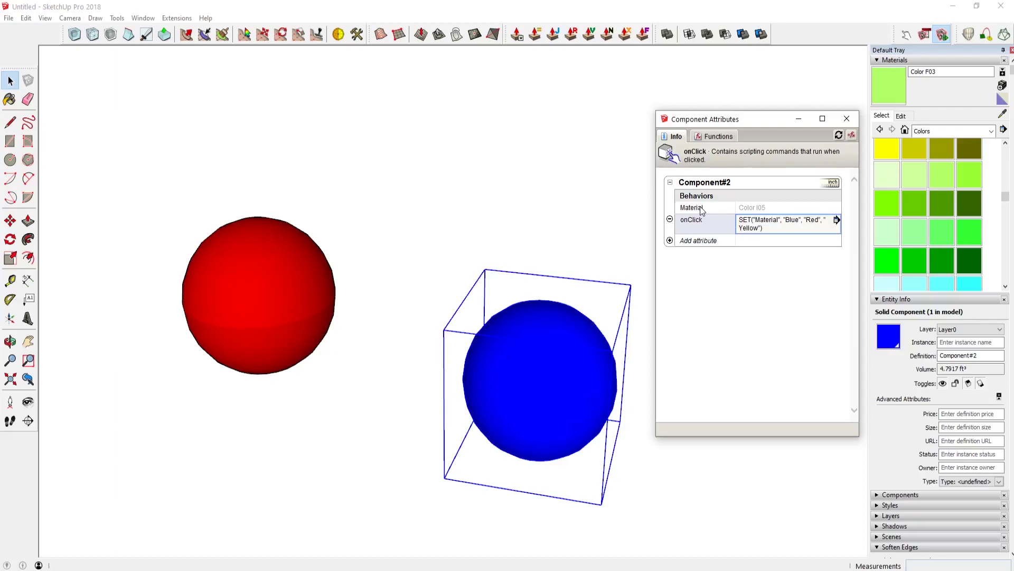
Show the function reference list and scroll down to the onClick functions such as SET.
{"action": "left_click", "coordinate": [719, 136]}
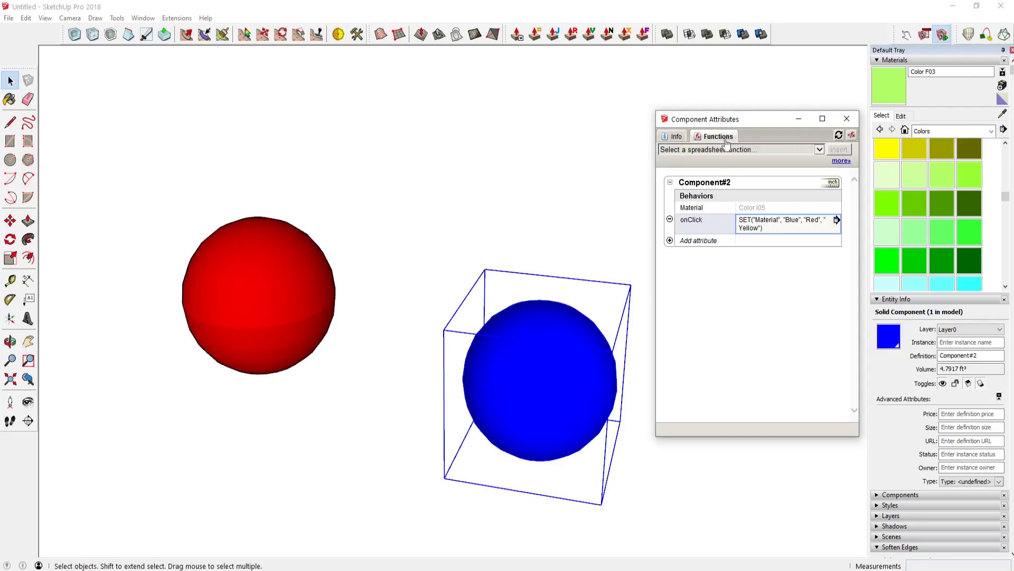
{"action": "left_click", "coordinate": [721, 148]}
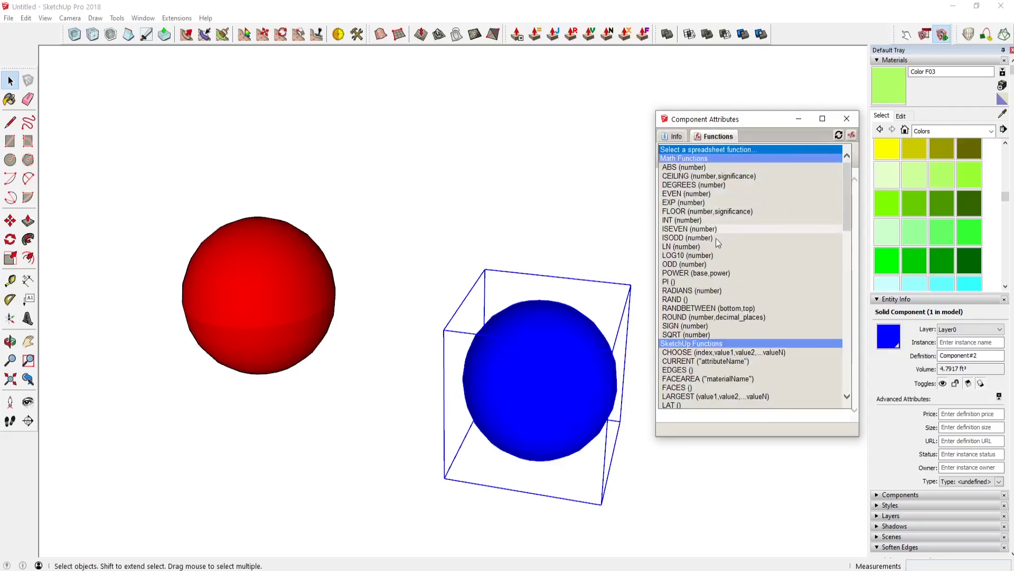
{"action": "scroll", "coordinate": [727, 295], "scroll_direction": "down", "scroll_amount": 3}
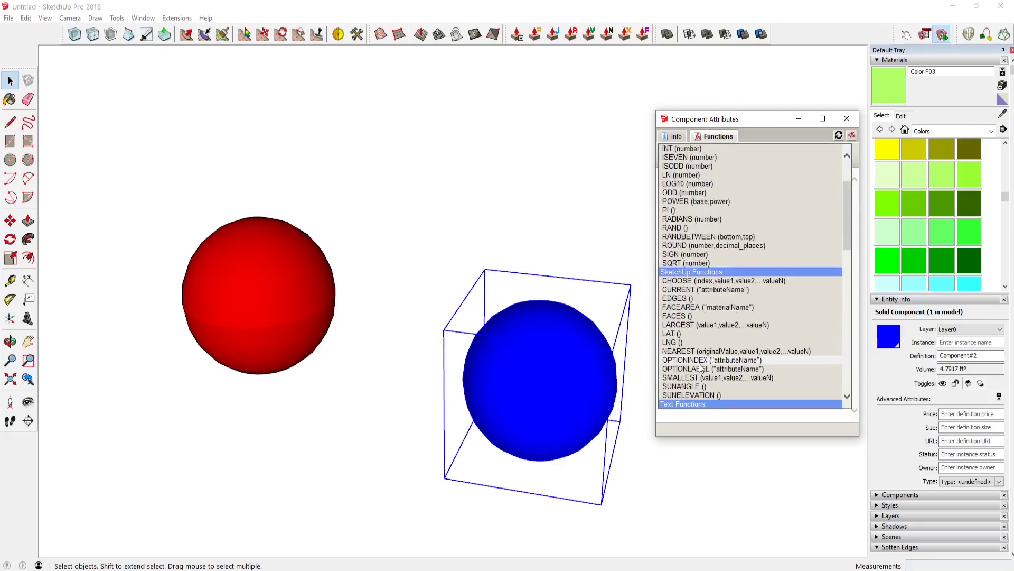
{"action": "scroll", "coordinate": [712, 358], "scroll_direction": "down", "scroll_amount": 3}
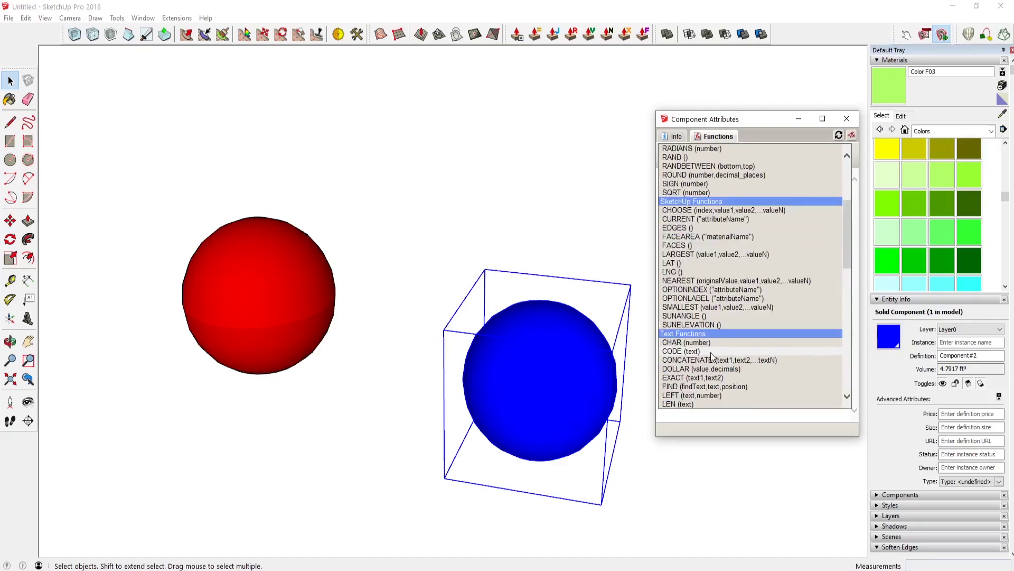
{"action": "scroll", "coordinate": [711, 353], "scroll_direction": "up", "scroll_amount": 2}
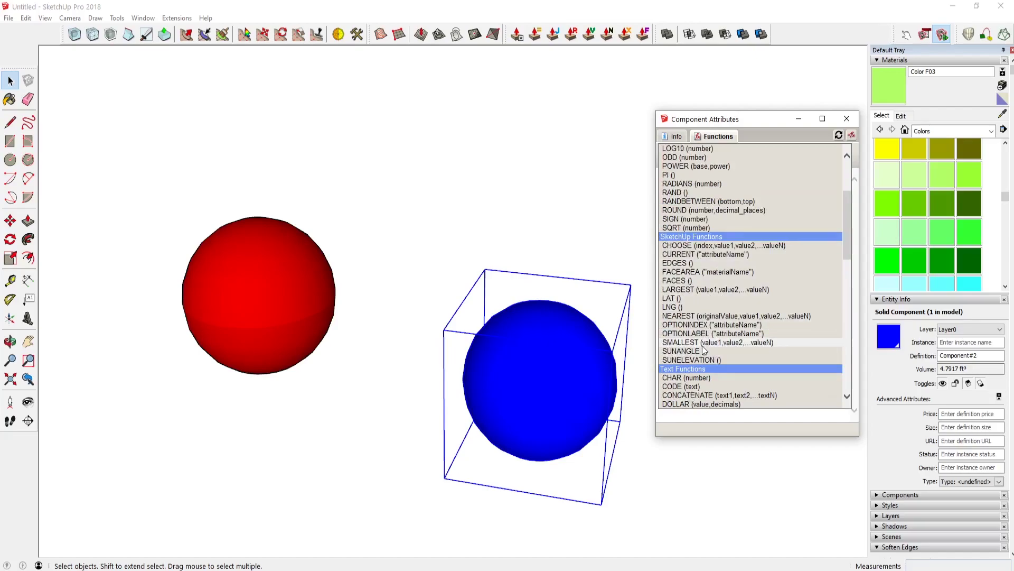
{"action": "scroll", "coordinate": [708, 359], "scroll_direction": "down", "scroll_amount": 4}
{"action": "scroll", "coordinate": [716, 367], "scroll_direction": "down", "scroll_amount": 4}
{"action": "scroll", "coordinate": [718, 370], "scroll_direction": "down", "scroll_amount": 3}
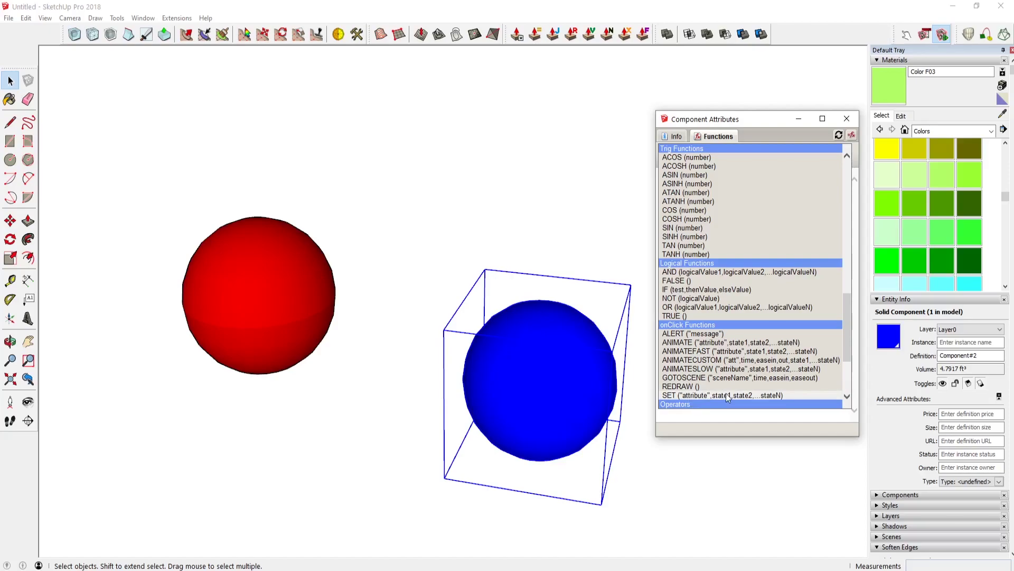
Clear the selection and click the right sphere with Interact to cycle its colours.
{"action": "left_click", "coordinate": [550, 167]}
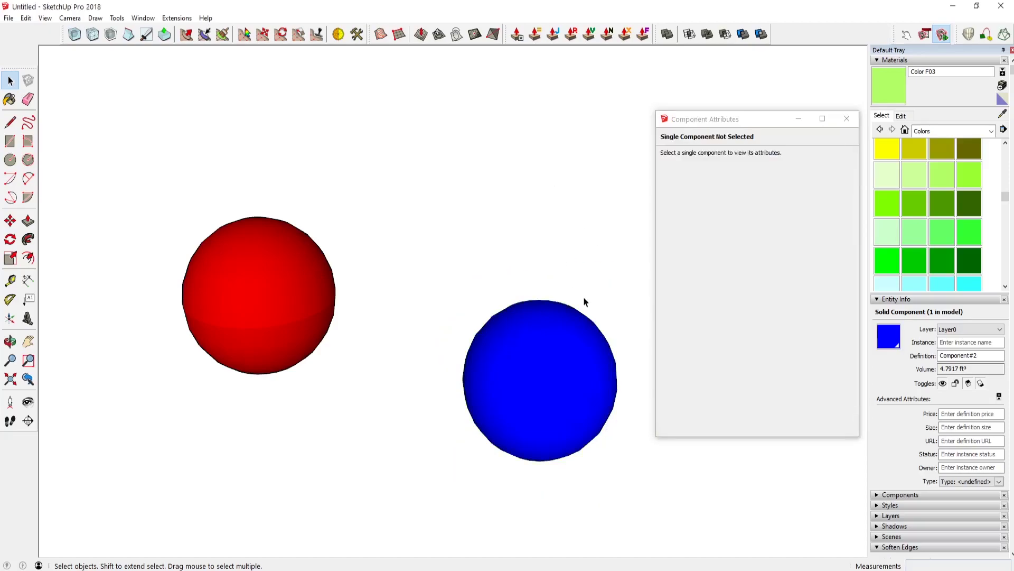
{"action": "left_click", "coordinate": [561, 310]}
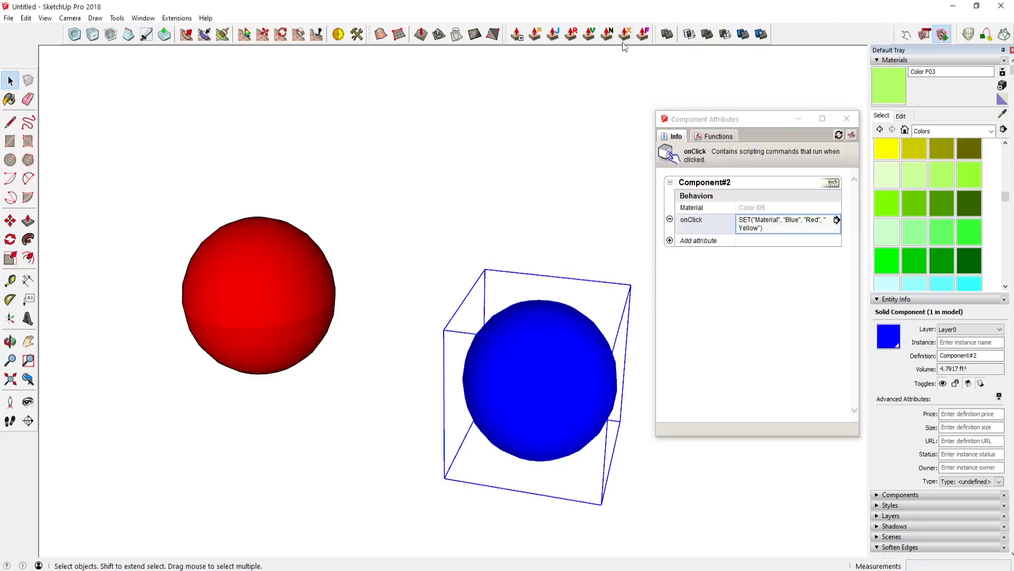
{"action": "left_click", "coordinate": [796, 233]}
{"action": "left_click", "coordinate": [550, 181]}
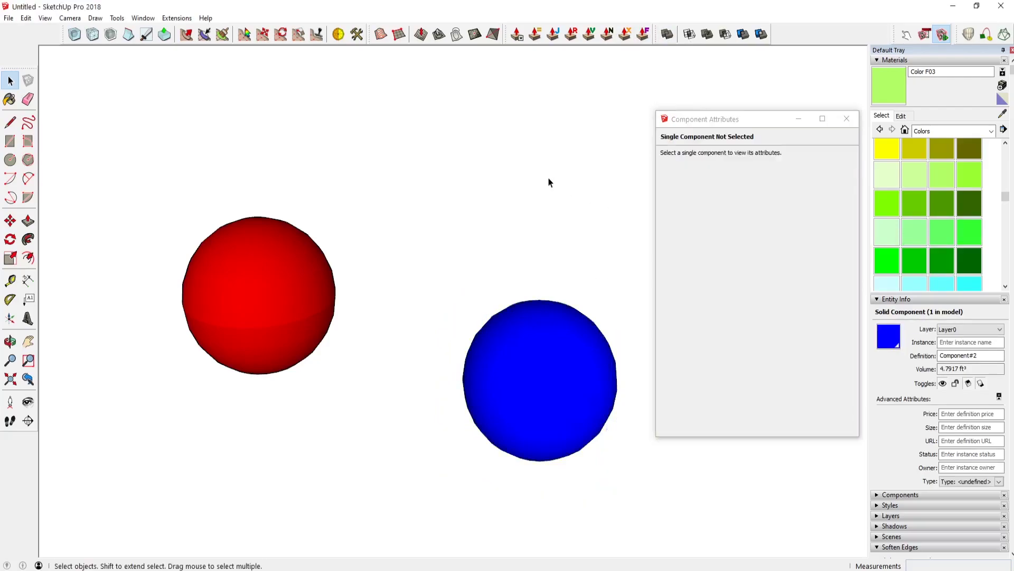
{"action": "left_click", "coordinate": [906, 34]}
{"action": "left_click", "coordinate": [555, 348]}
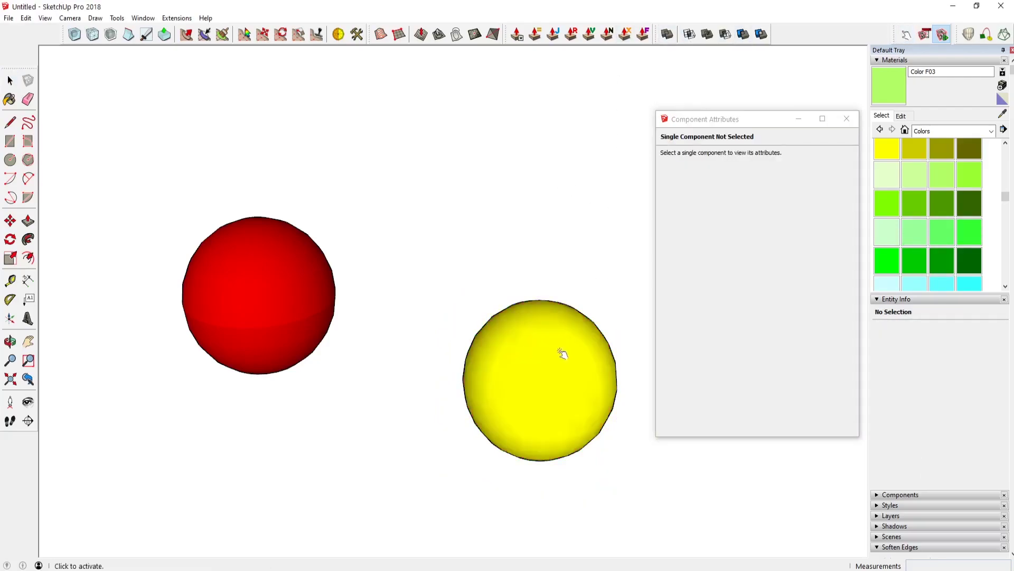
{"action": "left_click", "coordinate": [558, 350]}
{"action": "key", "text": "space"}
Check the sphere's material, then click it with Interact to turn it yellow and onward.
{"action": "left_click", "coordinate": [557, 347]}
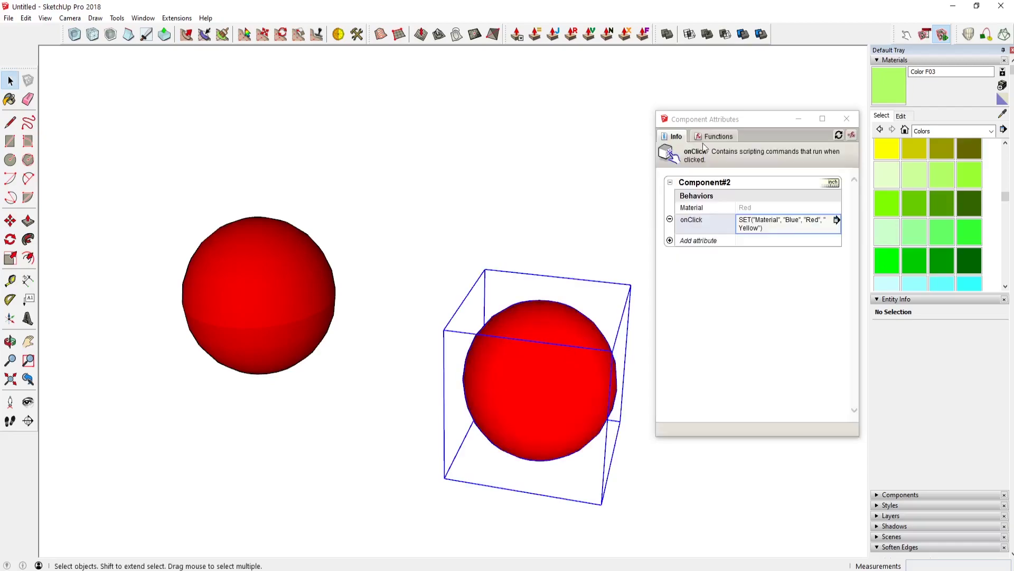
{"action": "left_click", "coordinate": [905, 34]}
{"action": "left_click", "coordinate": [517, 364]}
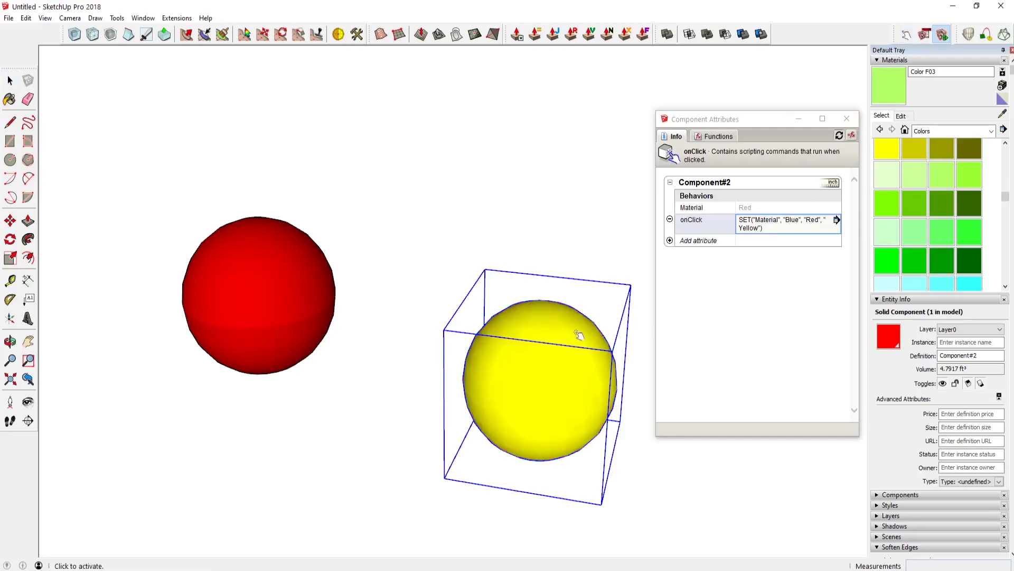
{"action": "left_click", "coordinate": [550, 347]}
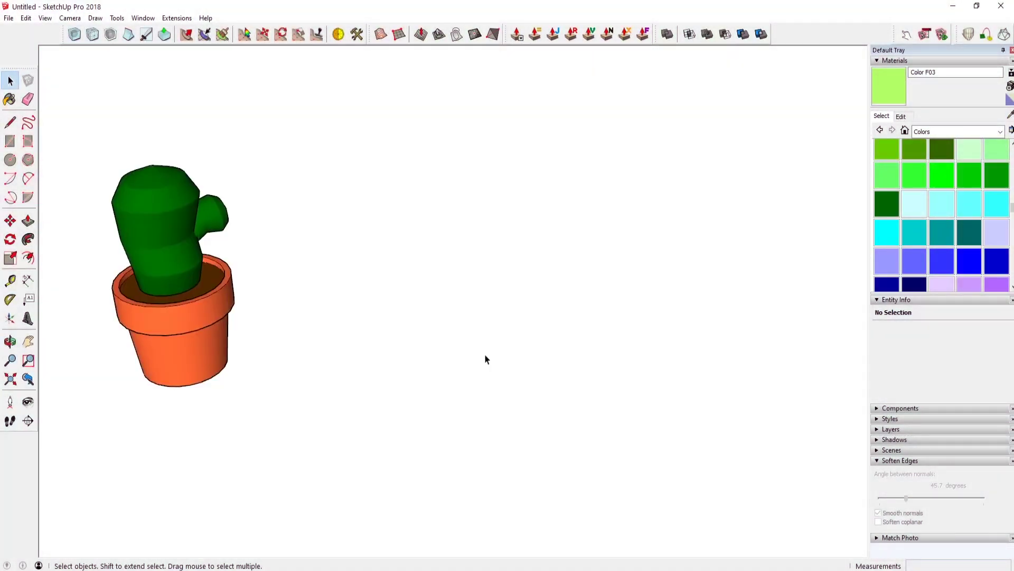
Activate the Circle tool, then return to Select beside the cactus-in-a-pot model.
{"action": "key", "text": "c"}
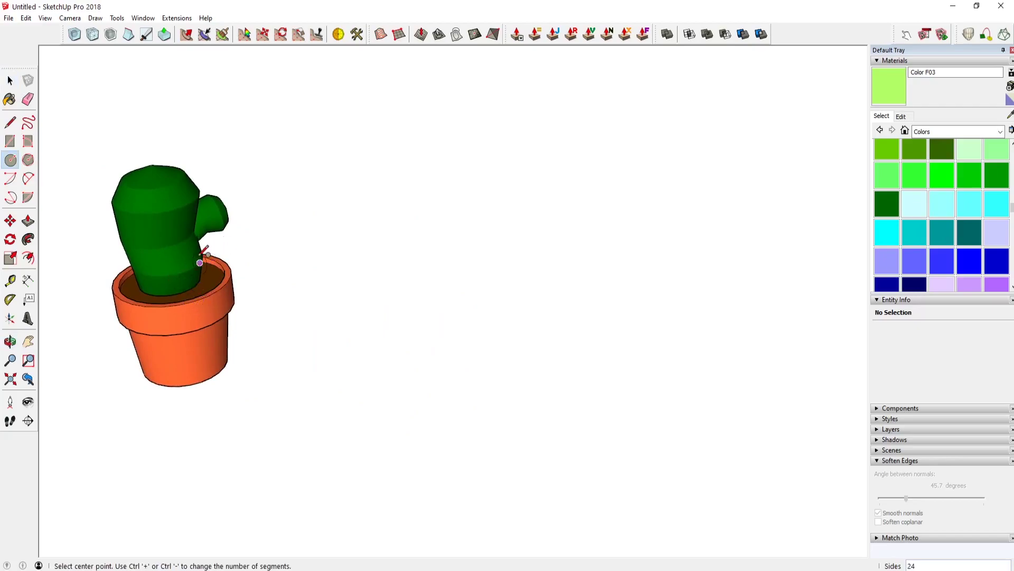
{"action": "key", "text": "space"}
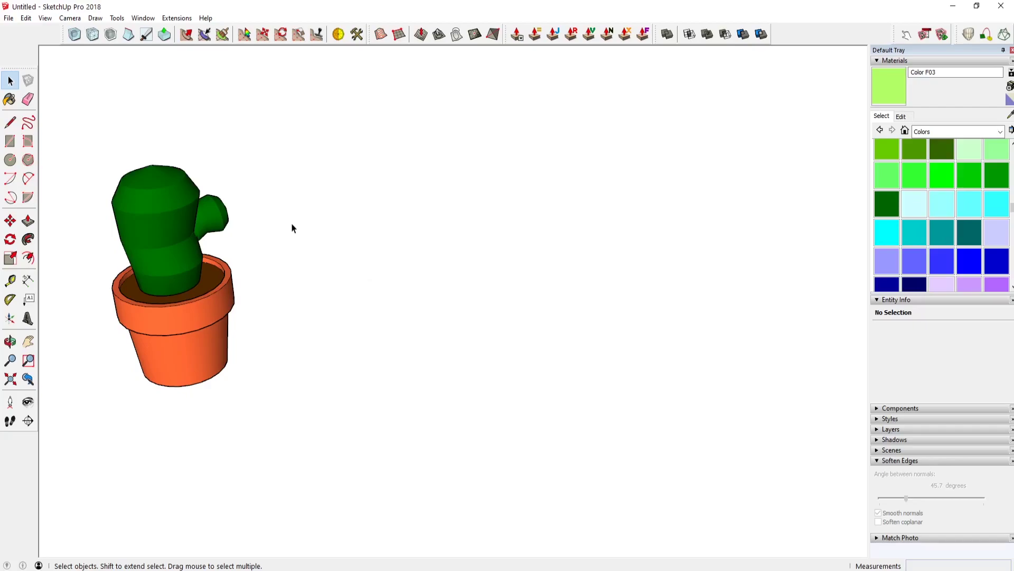
Draw a circle right of the cactus and pull it up into a cylinder.
{"action": "key", "text": "c"}
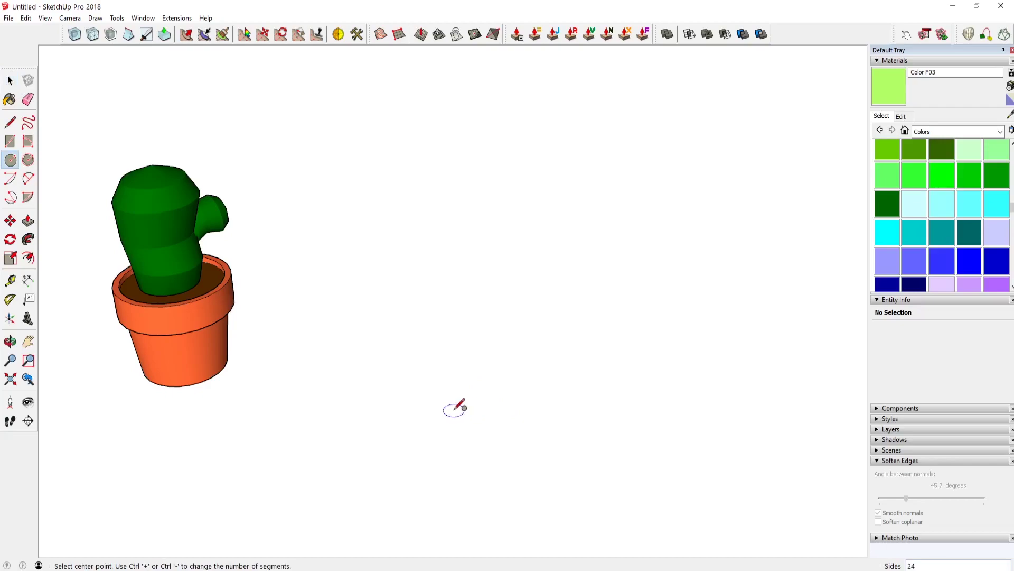
{"action": "left_click", "coordinate": [437, 415]}
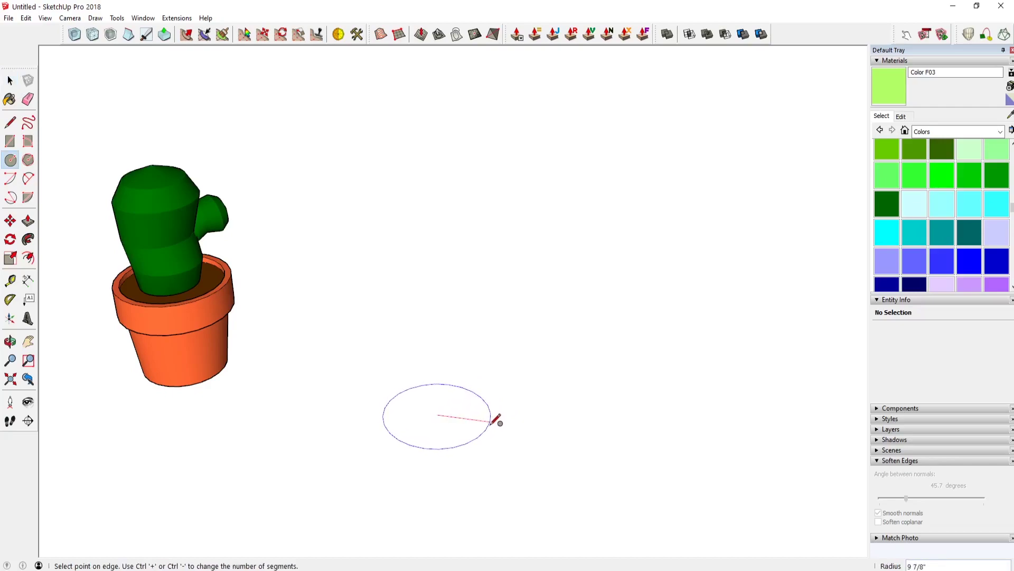
{"action": "left_click", "coordinate": [494, 421]}
{"action": "key", "text": "p"}
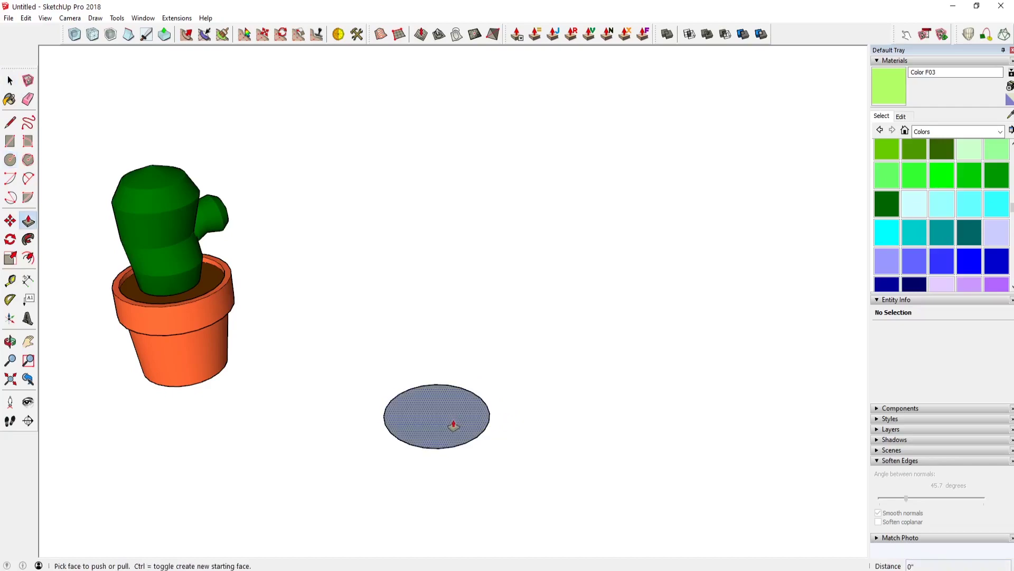
{"action": "left_click_drag", "start_coordinate": [454, 422], "coordinate": [449, 350]}
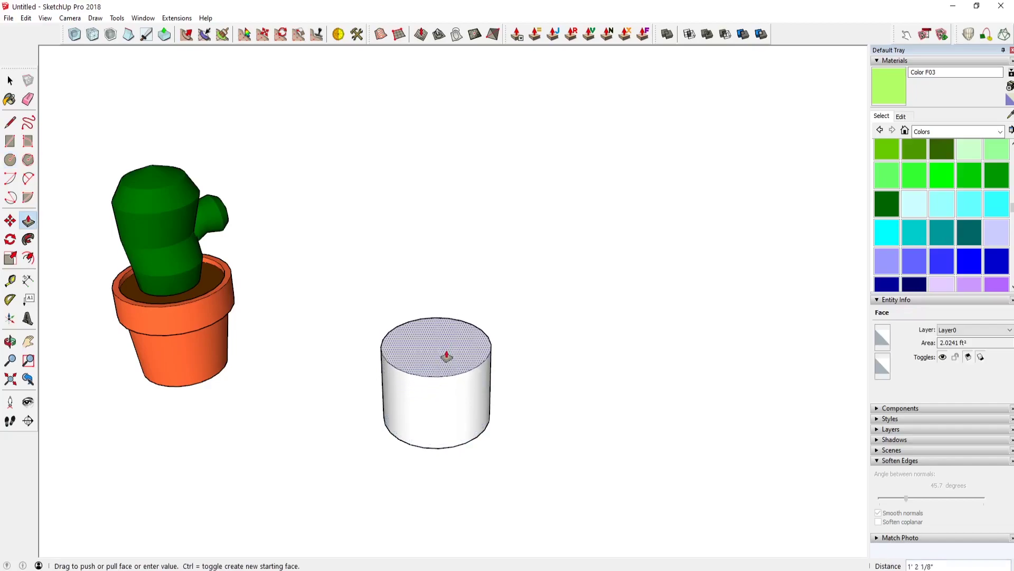
Scale the cylinder's top face wider so the pot tapers outward.
{"action": "key", "text": "space"}
{"action": "double_click", "coordinate": [454, 351]}
{"action": "key", "text": "s"}
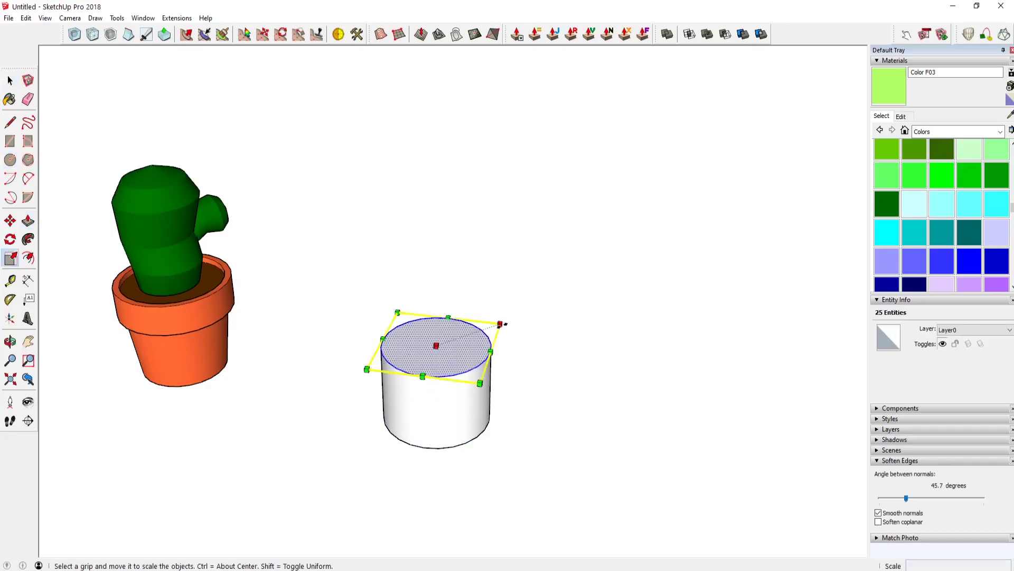
{"action": "left_click_drag", "start_coordinate": [501, 324], "coordinate": [511, 323], "text": "ctrl"}
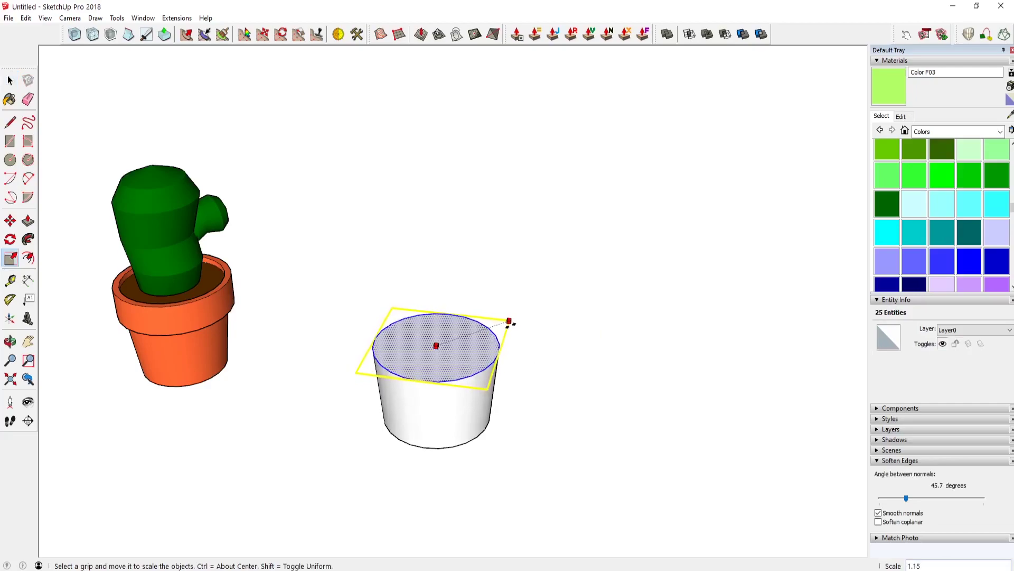
{"action": "left_click_drag", "start_coordinate": [510, 323], "coordinate": [510, 321], "text": "ctrl"}
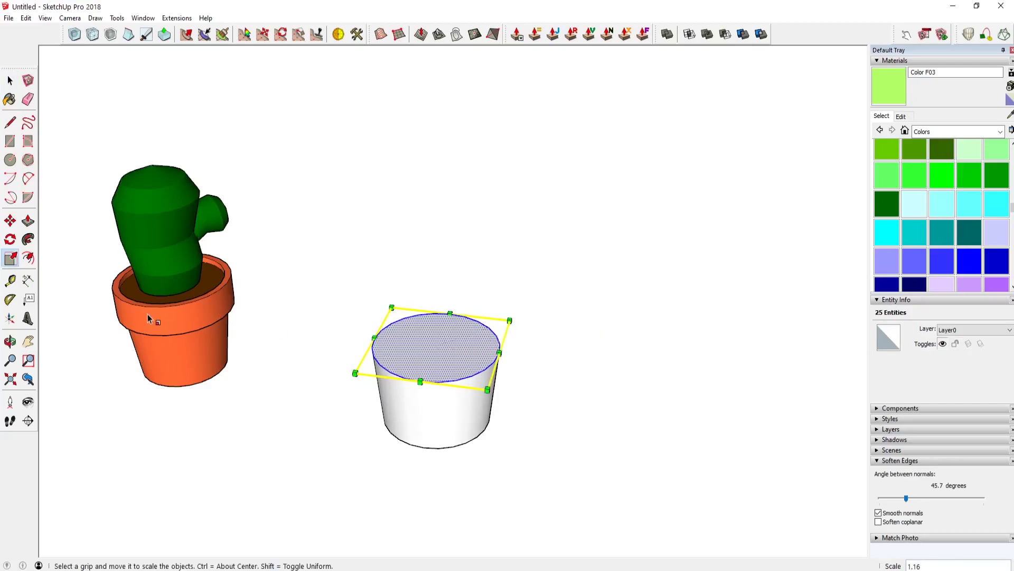
Offset the top edge into a rim and push the inner face down to hollow the pot.
{"action": "left_click", "coordinate": [28, 257]}
{"action": "left_click", "coordinate": [503, 344]}
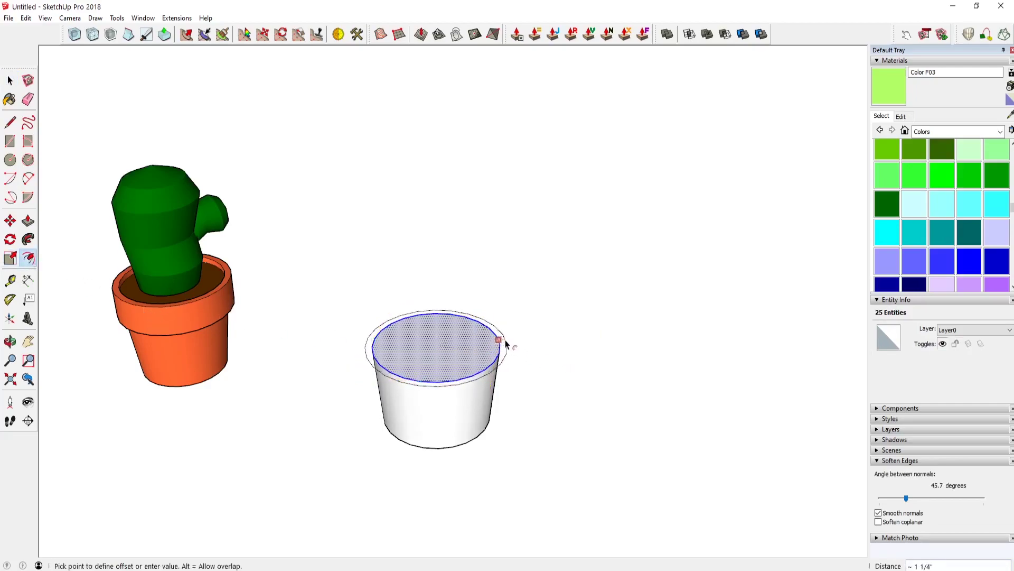
{"action": "left_click", "coordinate": [366, 342]}
{"action": "key", "text": "space"}
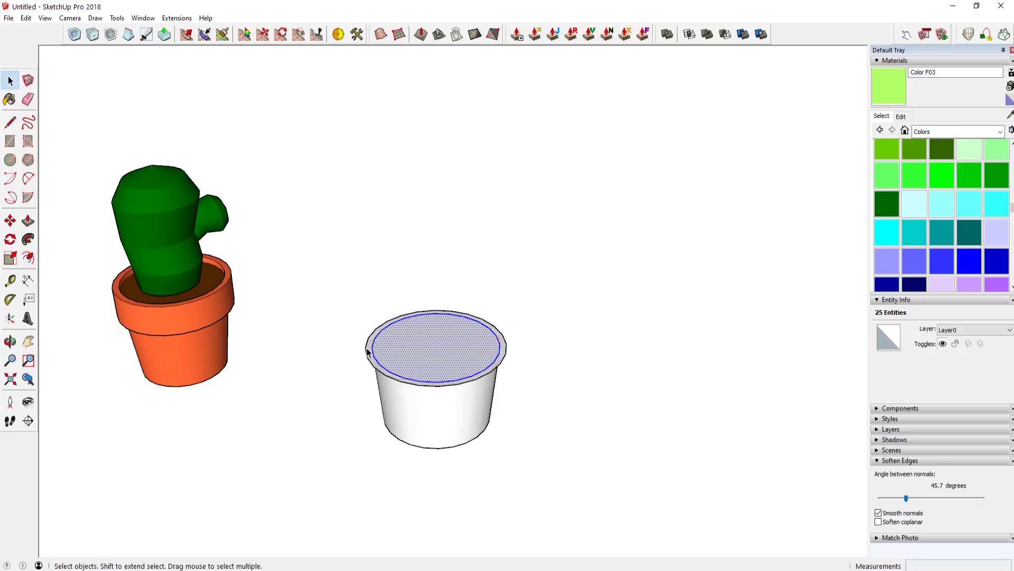
{"action": "key", "text": "p"}
{"action": "left_click", "coordinate": [368, 351]}
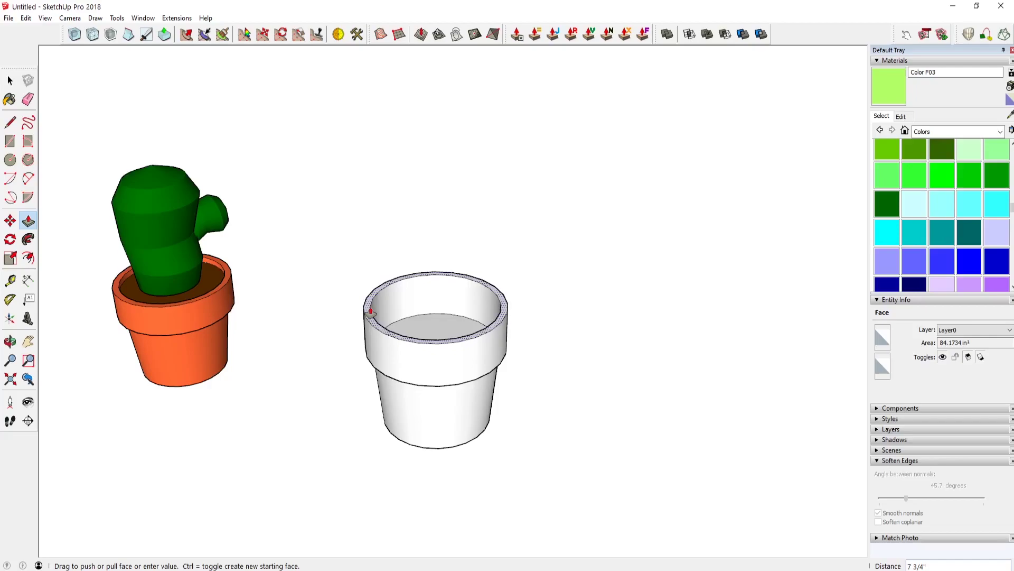
{"action": "left_click", "coordinate": [370, 311]}
Raise the pot's inner bottom face up near the rim.
{"action": "key", "text": "space"}
{"action": "left_click", "coordinate": [445, 331]}
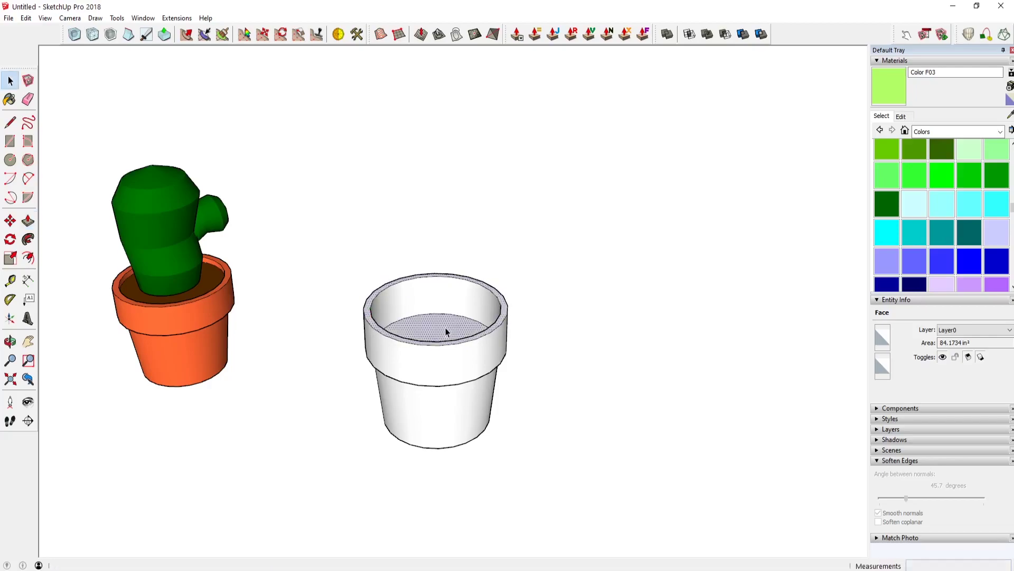
{"action": "key", "text": "p"}
{"action": "left_click", "coordinate": [445, 331]}
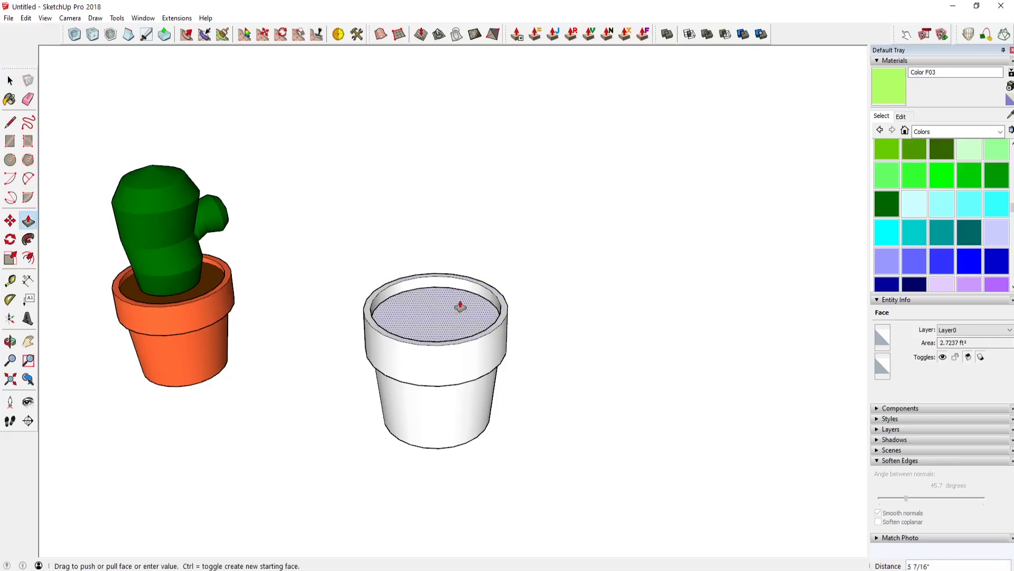
{"action": "left_click", "coordinate": [459, 305]}
Select all of the pot's geometry and make it one group.
{"action": "key", "text": "space"}
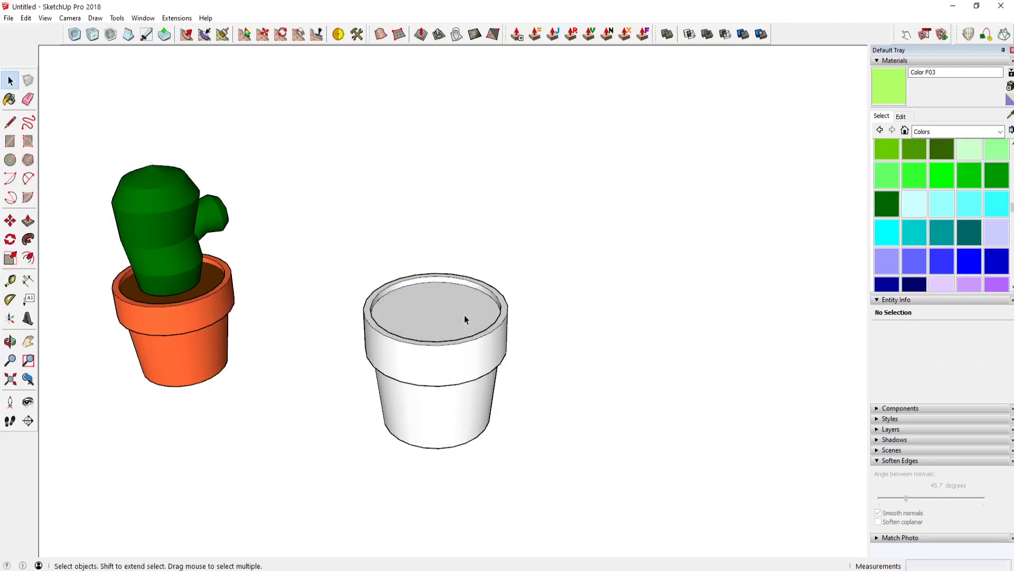
{"action": "triple_click", "coordinate": [464, 314]}
{"action": "right_click", "coordinate": [465, 312]}
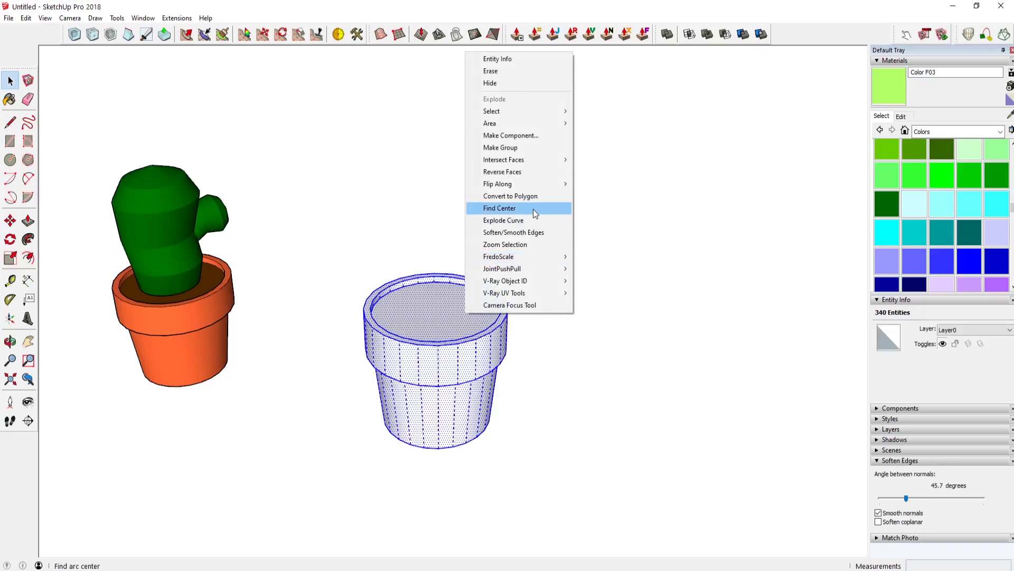
{"action": "left_click", "coordinate": [519, 147]}
{"action": "left_click", "coordinate": [541, 297]}
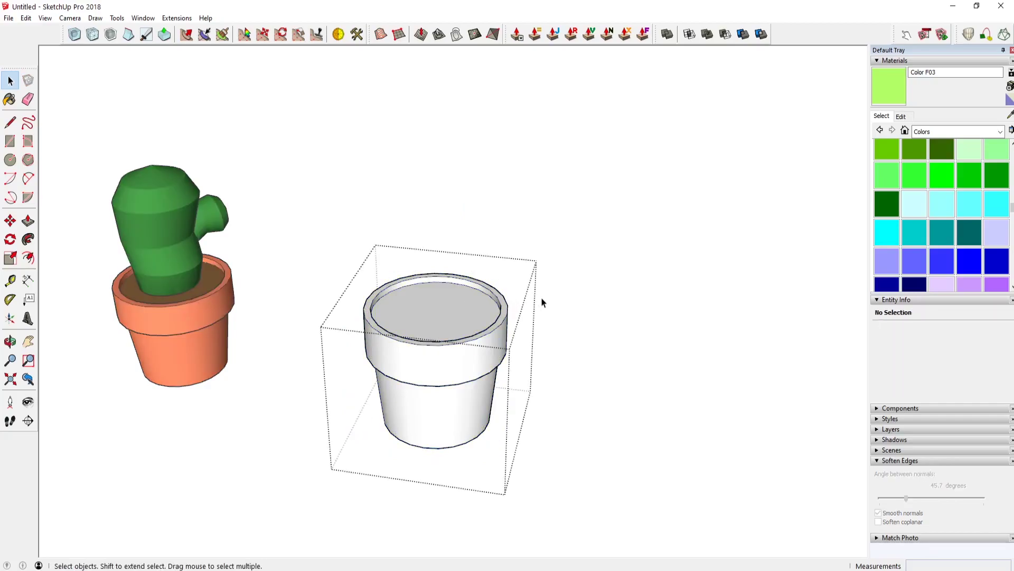
Draw a small circle at the pot's centre and raise it into a tall cylinder.
{"action": "key", "text": "c"}
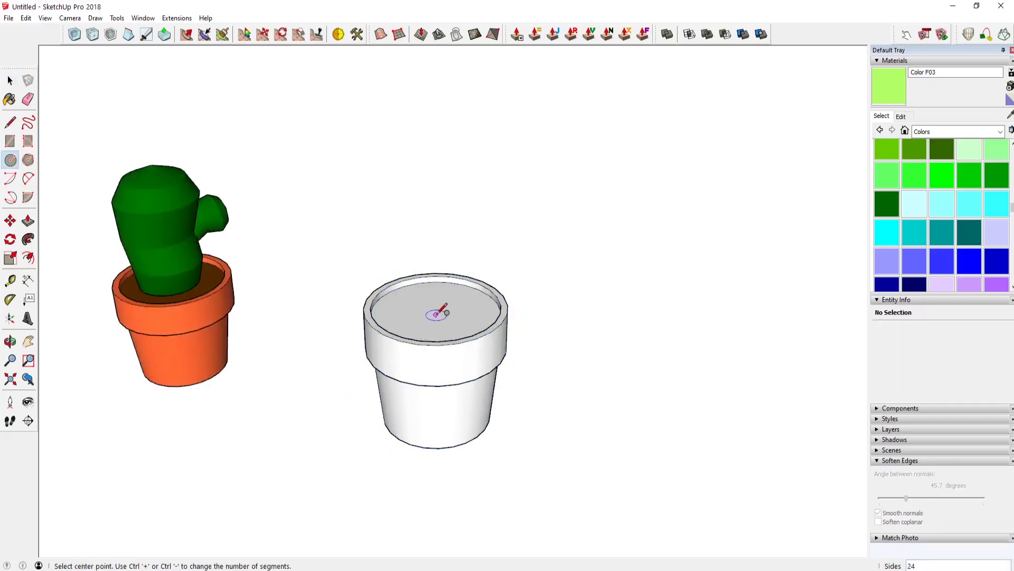
{"action": "left_click", "coordinate": [435, 311]}
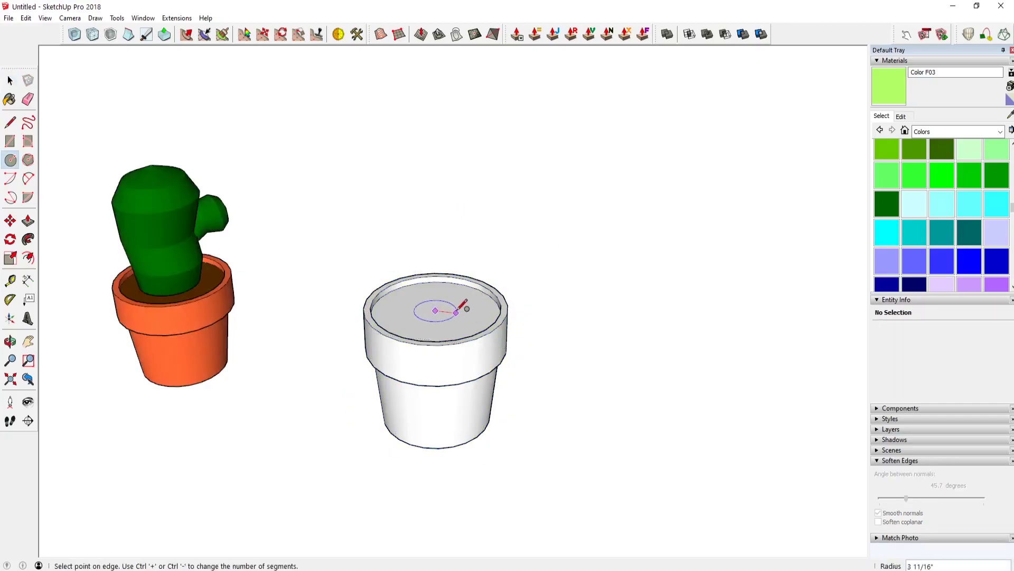
{"action": "key", "text": "space"}
{"action": "left_click", "coordinate": [453, 310]}
{"action": "key", "text": "c"}
{"action": "left_click", "coordinate": [434, 309]}
{"action": "left_click", "coordinate": [464, 309]}
{"action": "key", "text": "space"}
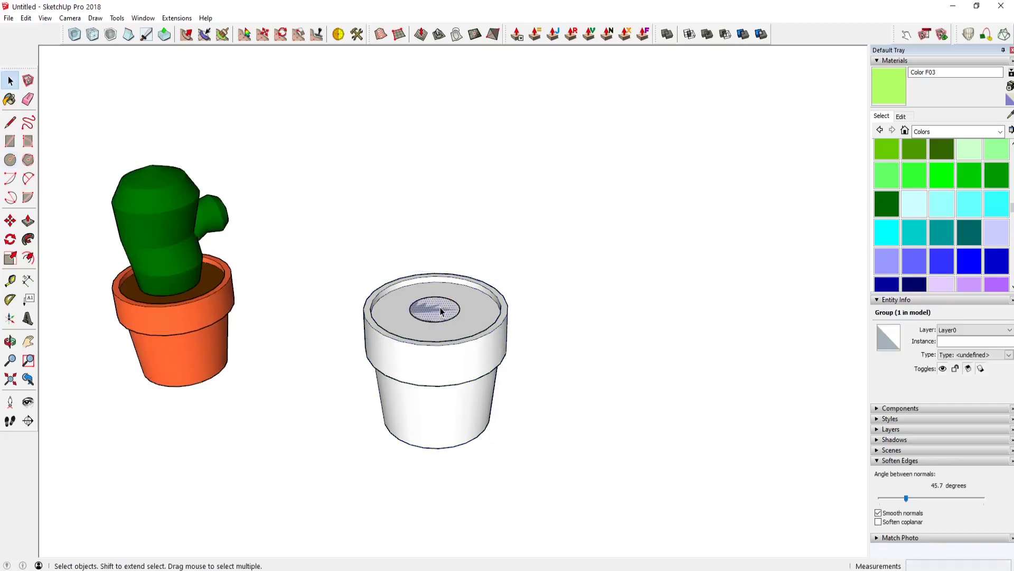
{"action": "key", "text": "p"}
{"action": "left_click_drag", "start_coordinate": [435, 309], "coordinate": [437, 185]}
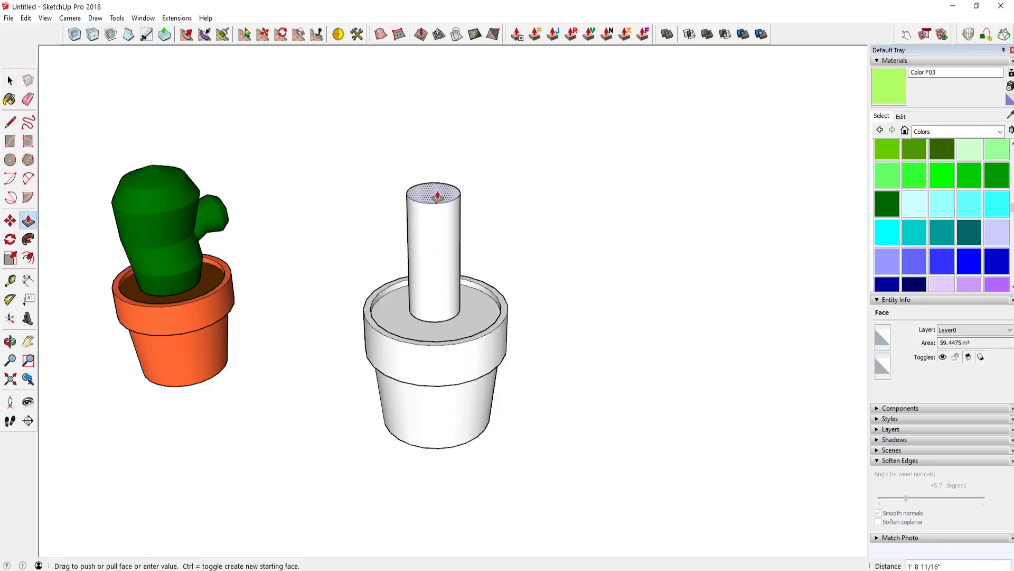
Copy the top circle down to the base and array it with /10 into ten rings.
{"action": "key", "text": "space"}
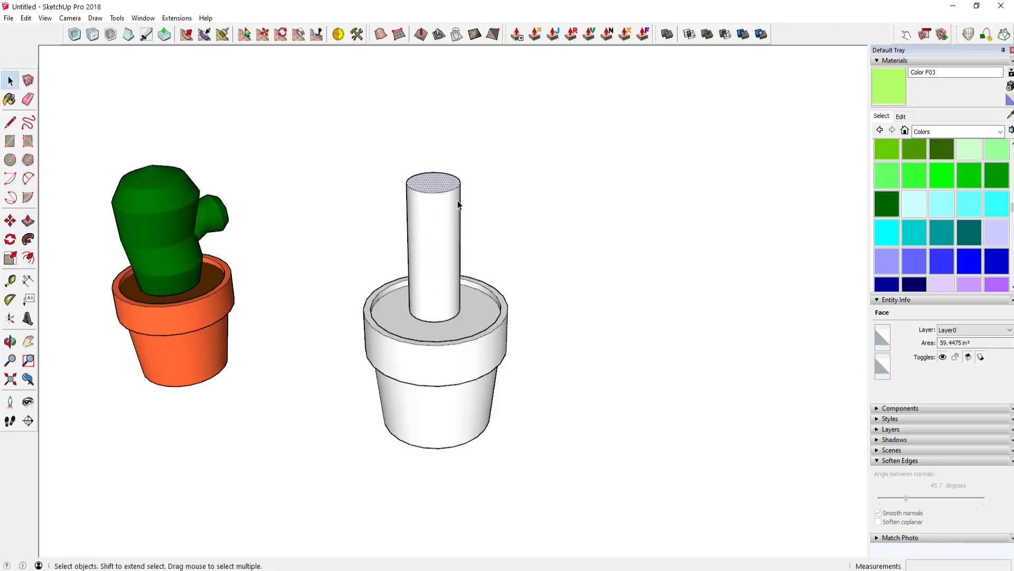
{"action": "key", "text": "m"}
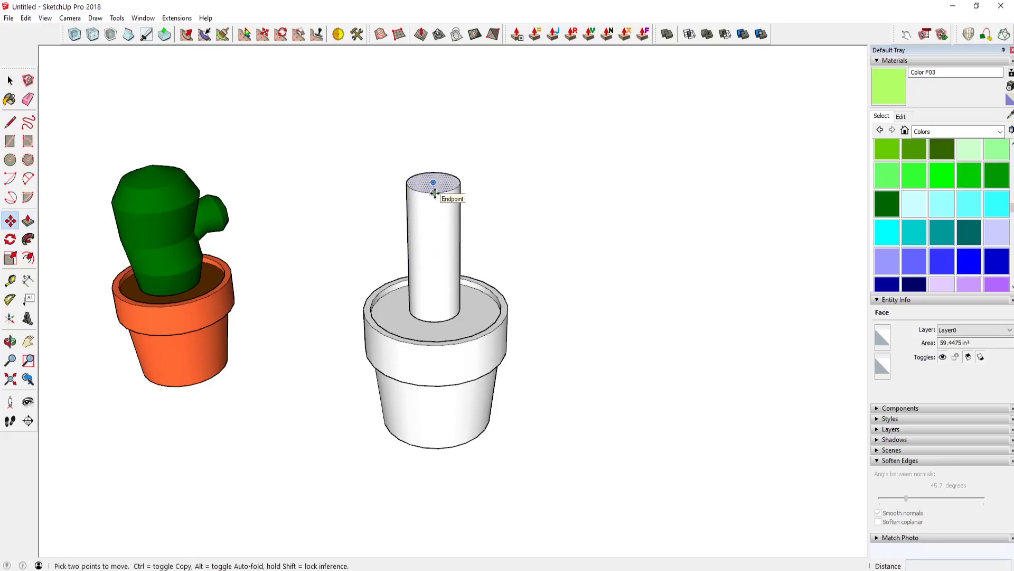
{"action": "left_click", "coordinate": [433, 182], "text": "ctrl"}
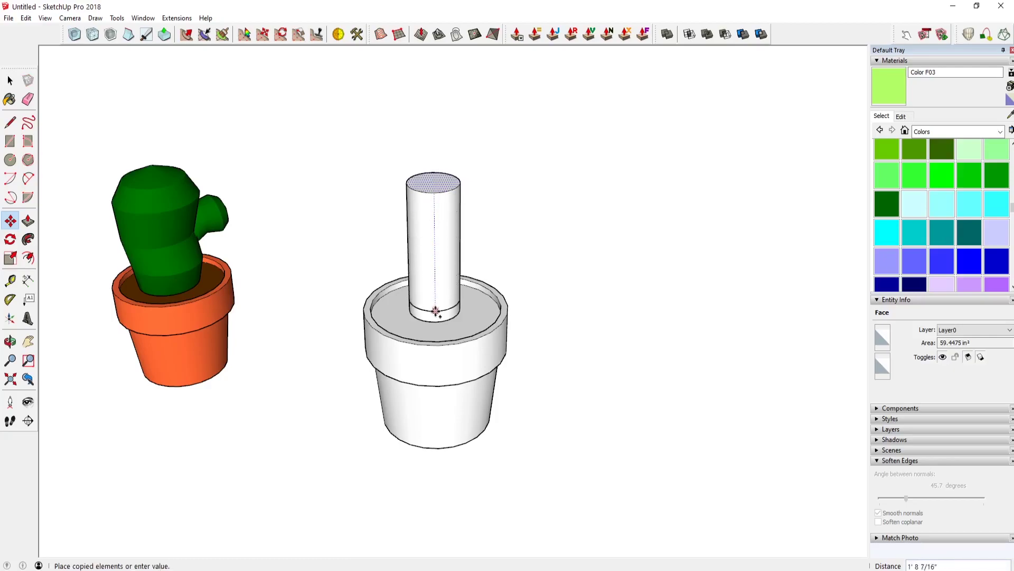
{"action": "left_click", "coordinate": [435, 317]}
{"action": "type", "text": "10"}
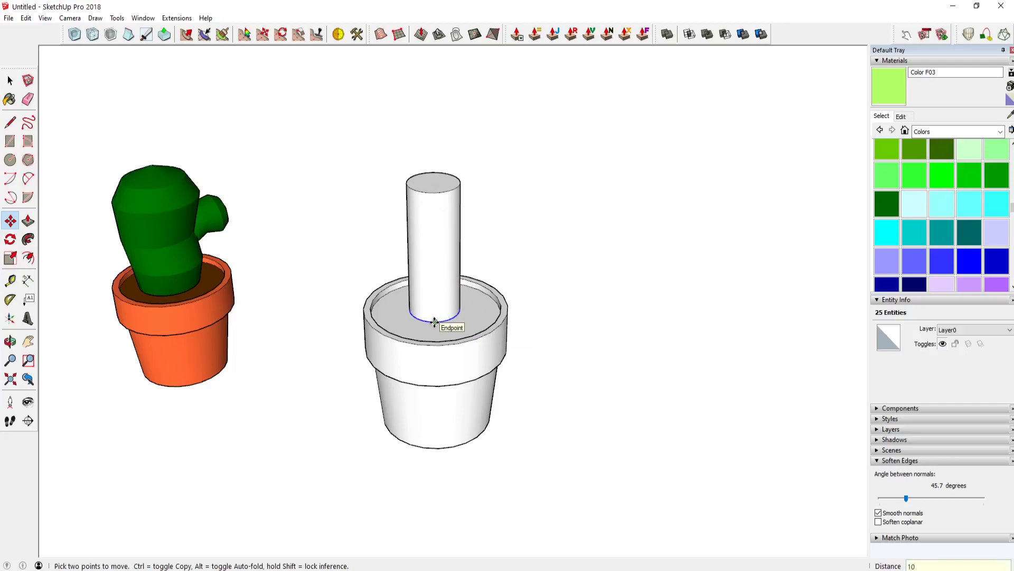
{"action": "left_click", "coordinate": [434, 323]}
{"action": "type", "text": "/10"}
{"action": "key", "text": "Return"}
{"action": "key", "text": "space"}
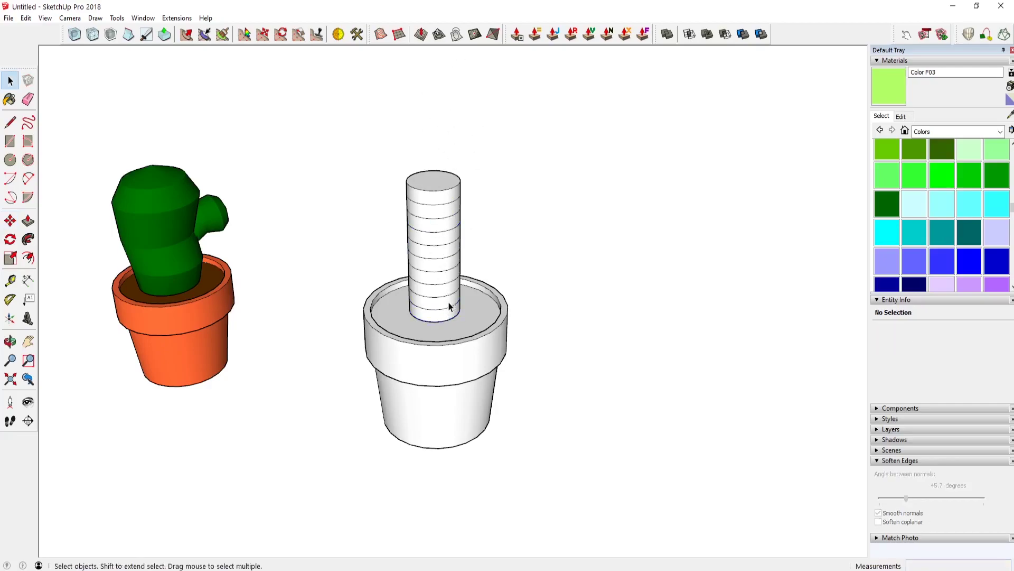
Enlarge the cylinder's bottom ring to flare the base.
{"action": "left_click", "coordinate": [444, 321]}
{"action": "scroll", "coordinate": [448, 320], "scroll_direction": "up", "scroll_amount": 2}
{"action": "left_click", "coordinate": [456, 318]}
{"action": "key", "text": "s"}
{"action": "left_click_drag", "start_coordinate": [459, 326], "coordinate": [466, 332]}
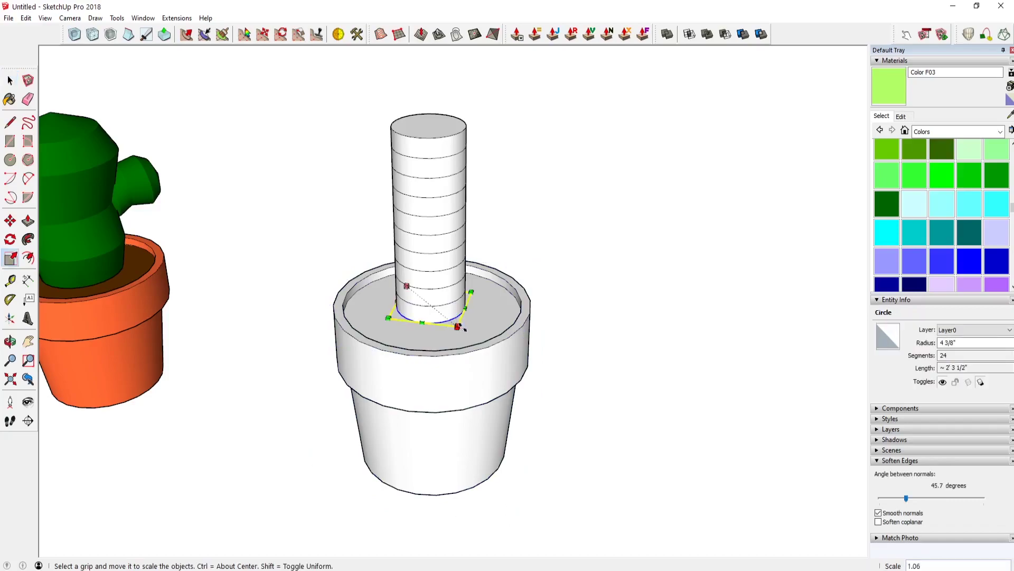
Widen the second ring above the base on both sides.
{"action": "key", "text": "space"}
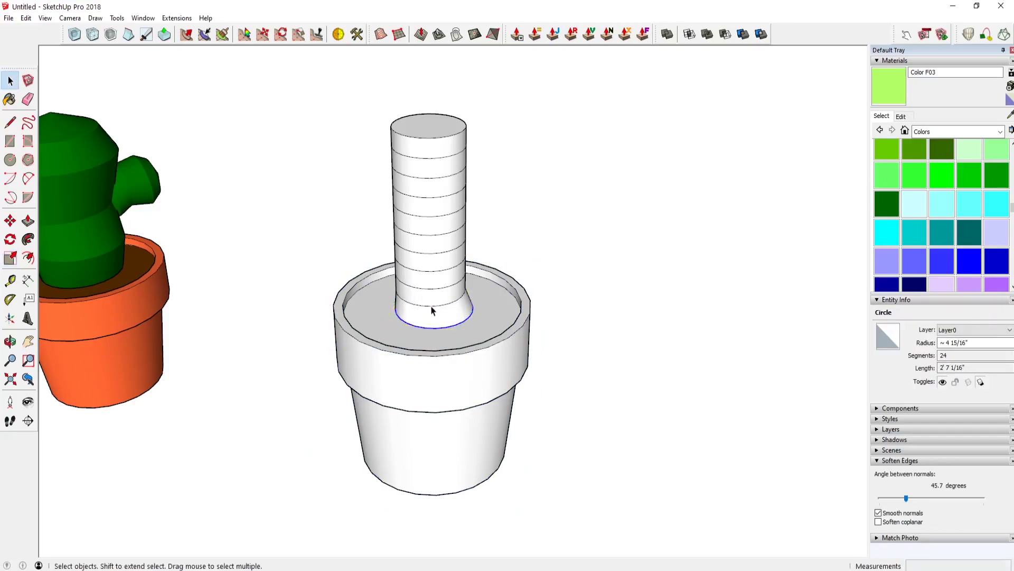
{"action": "left_click", "coordinate": [440, 289]}
{"action": "key", "text": "s"}
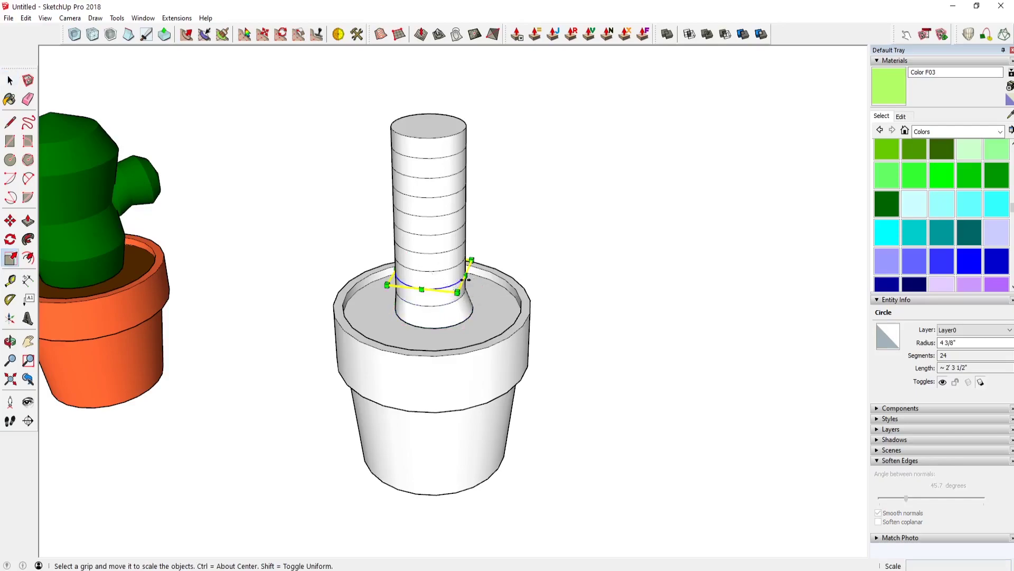
{"action": "left_click_drag", "start_coordinate": [466, 275], "coordinate": [485, 284]}
{"action": "middle_click_drag", "start_coordinate": [431, 278], "coordinate": [412, 288]}
{"action": "scroll", "coordinate": [411, 288], "scroll_direction": "up", "scroll_amount": 2}
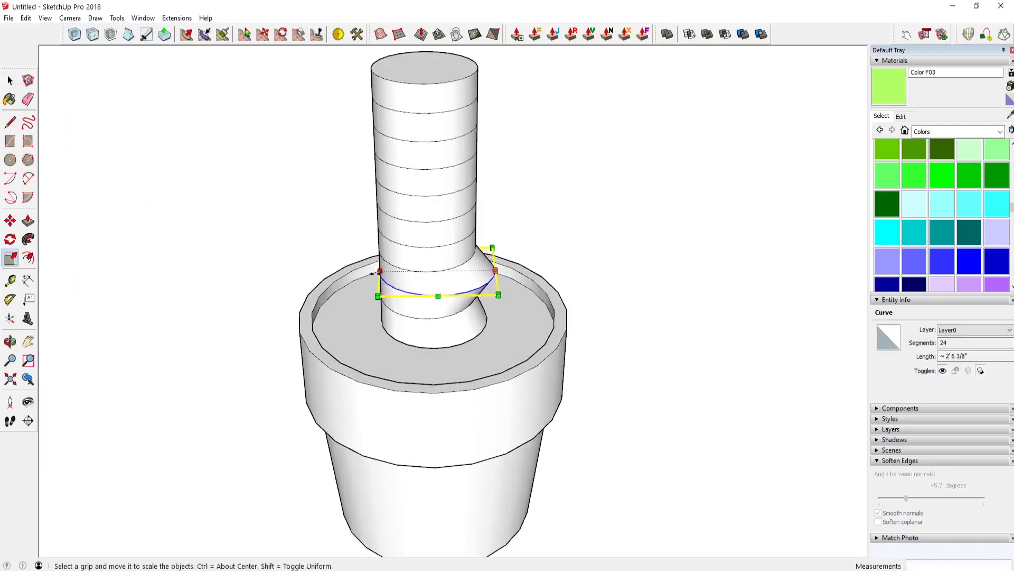
{"action": "left_click_drag", "start_coordinate": [378, 270], "coordinate": [365, 270]}
Scale the cylinder's top face down toward a point.
{"action": "key", "text": "space"}
{"action": "left_click", "coordinate": [442, 80]}
{"action": "middle_click_drag", "start_coordinate": [442, 79], "coordinate": [507, 133]}
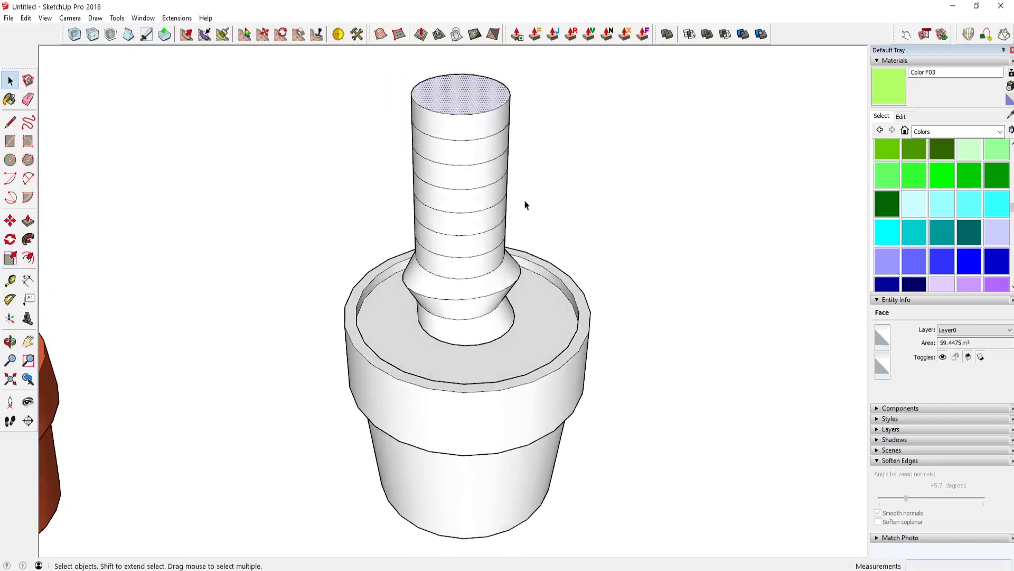
{"action": "key", "text": "s"}
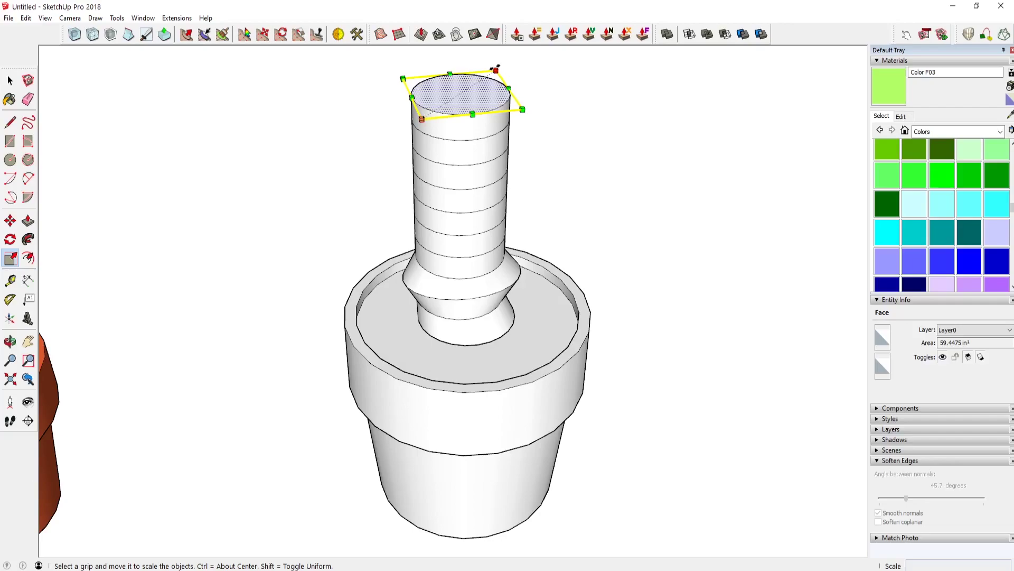
{"action": "left_click_drag", "start_coordinate": [497, 69], "coordinate": [465, 94]}
{"action": "scroll", "coordinate": [468, 93], "scroll_direction": "up", "scroll_amount": 2}
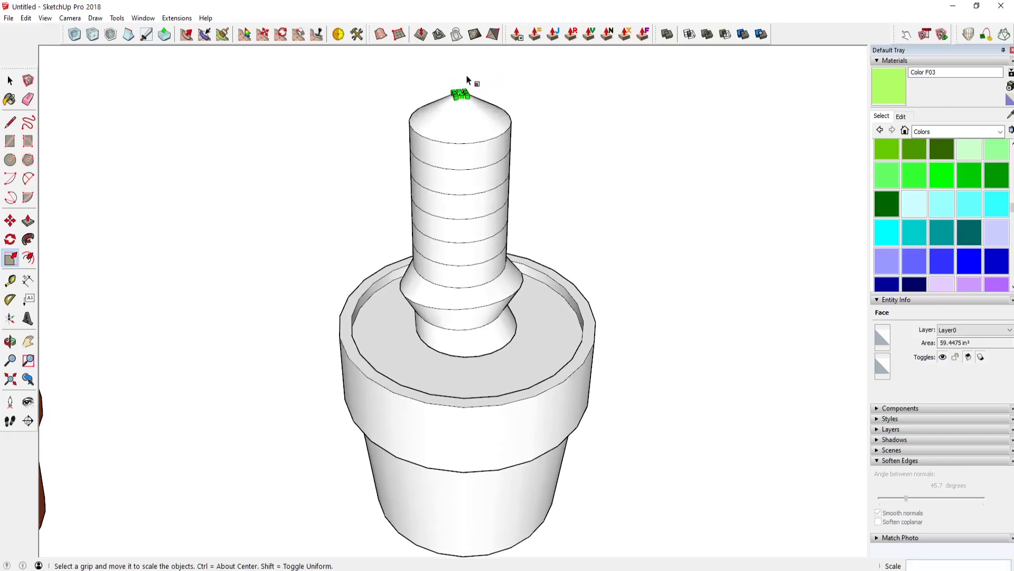
{"action": "key", "text": "space"}
{"action": "scroll", "coordinate": [471, 97], "scroll_direction": "up", "scroll_amount": 2}
{"action": "scroll", "coordinate": [453, 87], "scroll_direction": "up", "scroll_amount": 2}
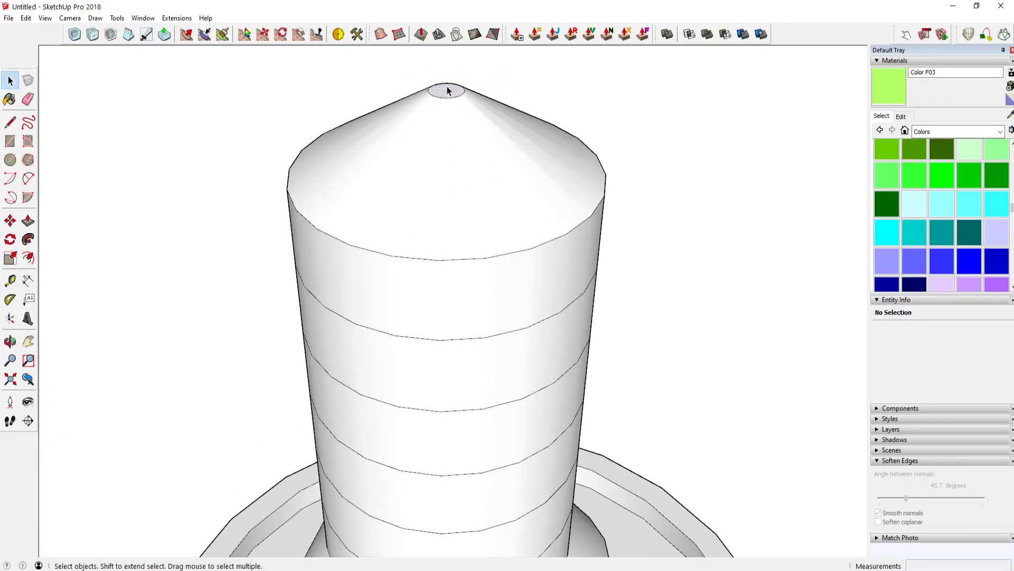
{"action": "scroll", "coordinate": [448, 91], "scroll_direction": "up", "scroll_amount": 2}
Shrink the top face and its tip circle to a tiny point, forming the cone.
{"action": "key", "text": "s"}
{"action": "left_click_drag", "start_coordinate": [487, 69], "coordinate": [446, 94]}
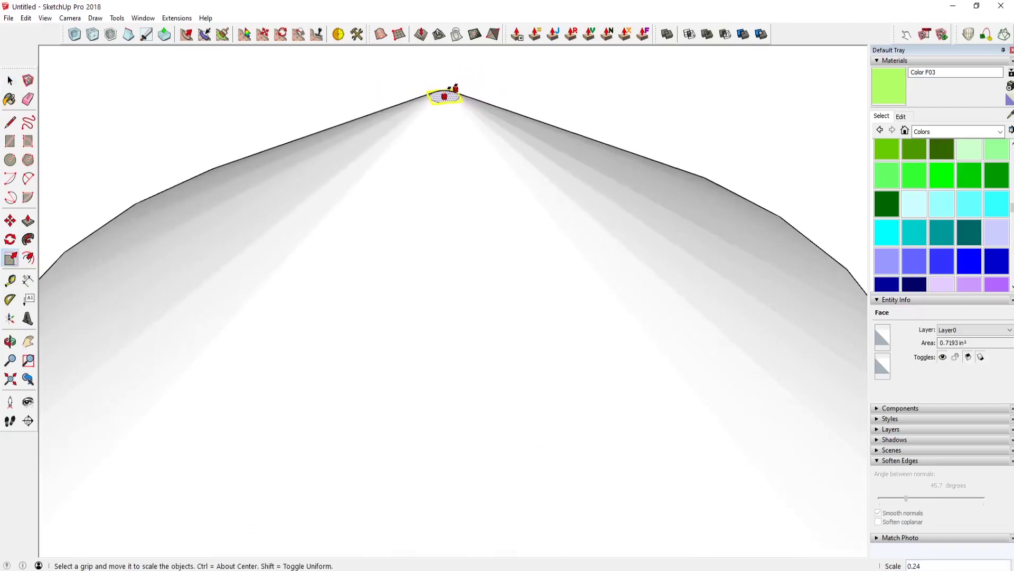
{"action": "key", "text": "space"}
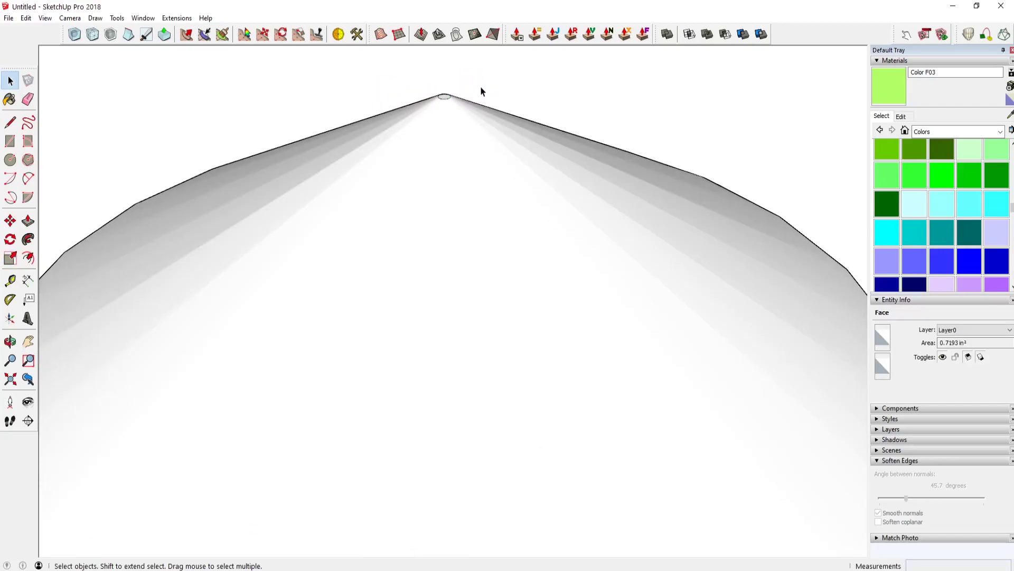
{"action": "left_click", "coordinate": [473, 91]}
{"action": "left_click", "coordinate": [447, 97]}
{"action": "key", "text": "s"}
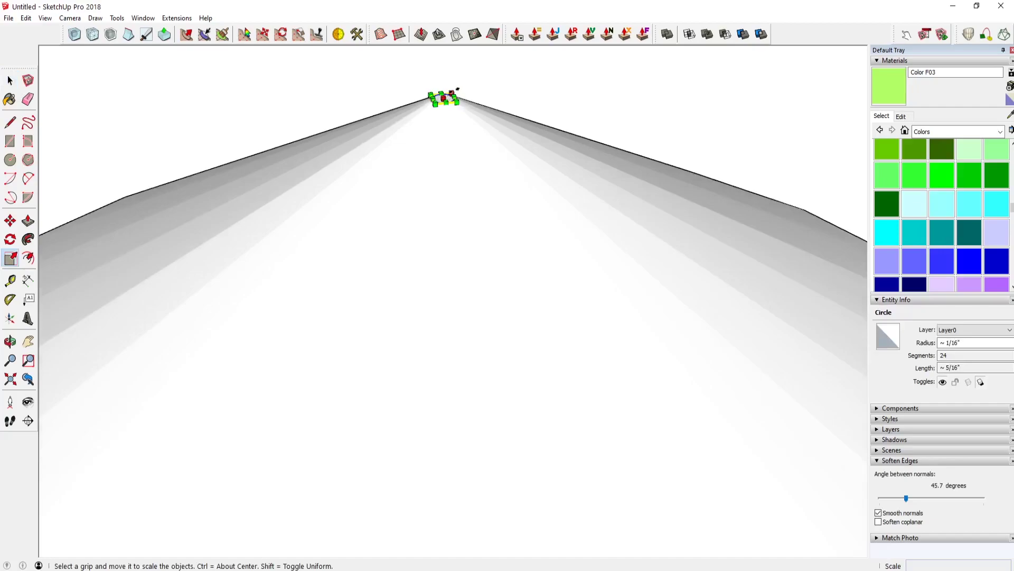
{"action": "left_click_drag", "start_coordinate": [445, 96], "coordinate": [448, 95]}
{"action": "key", "text": "space"}
{"action": "left_click", "coordinate": [503, 87]}
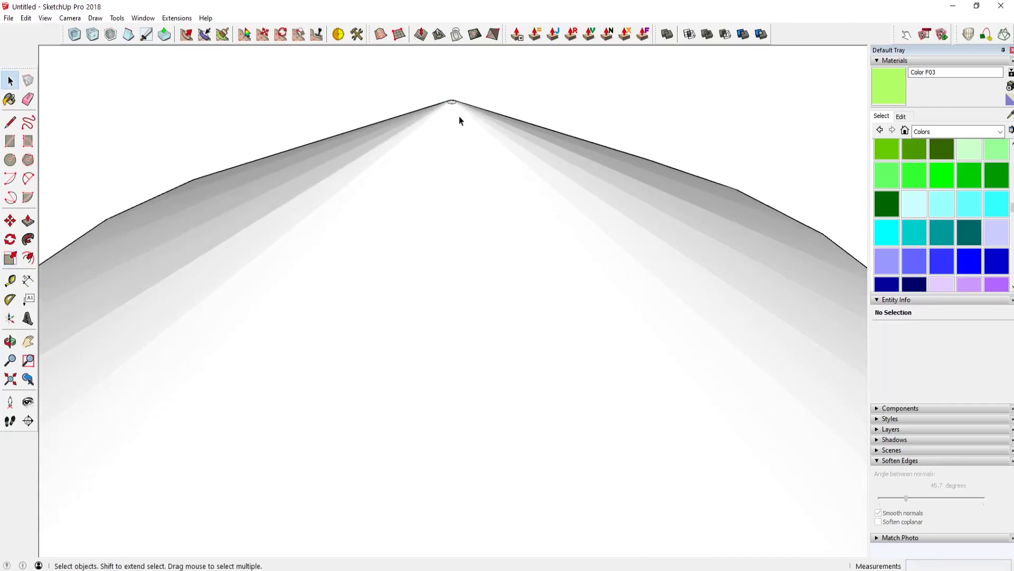
Select the cone's top surface and base edge from a flatter side view.
{"action": "scroll", "coordinate": [458, 115], "scroll_direction": "down", "scroll_amount": 3}
{"action": "scroll", "coordinate": [461, 161], "scroll_direction": "down", "scroll_amount": 2}
{"action": "left_click", "coordinate": [512, 252]}
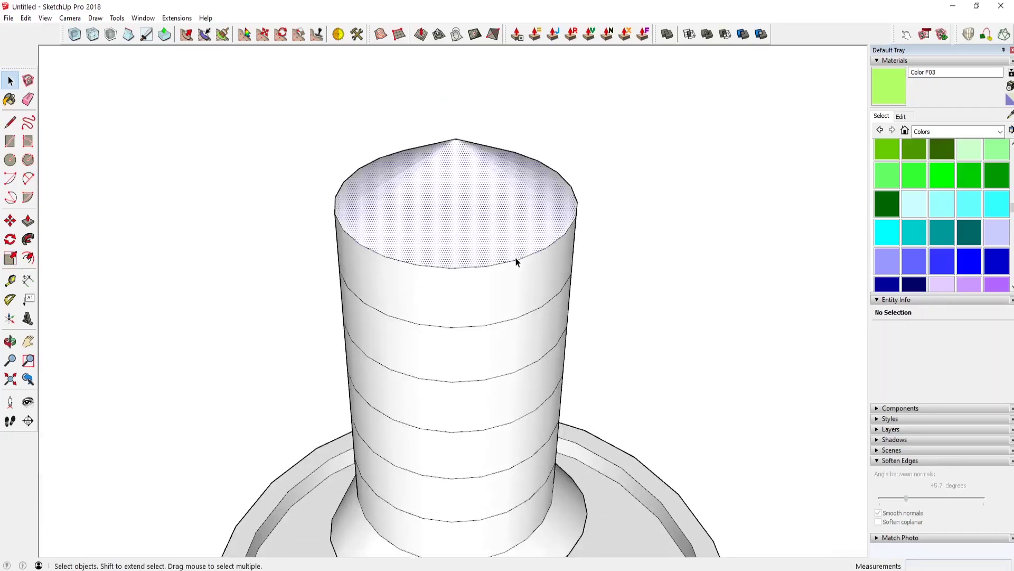
{"action": "left_click", "coordinate": [543, 246]}
{"action": "middle_click_drag", "start_coordinate": [544, 244], "coordinate": [509, 97]}
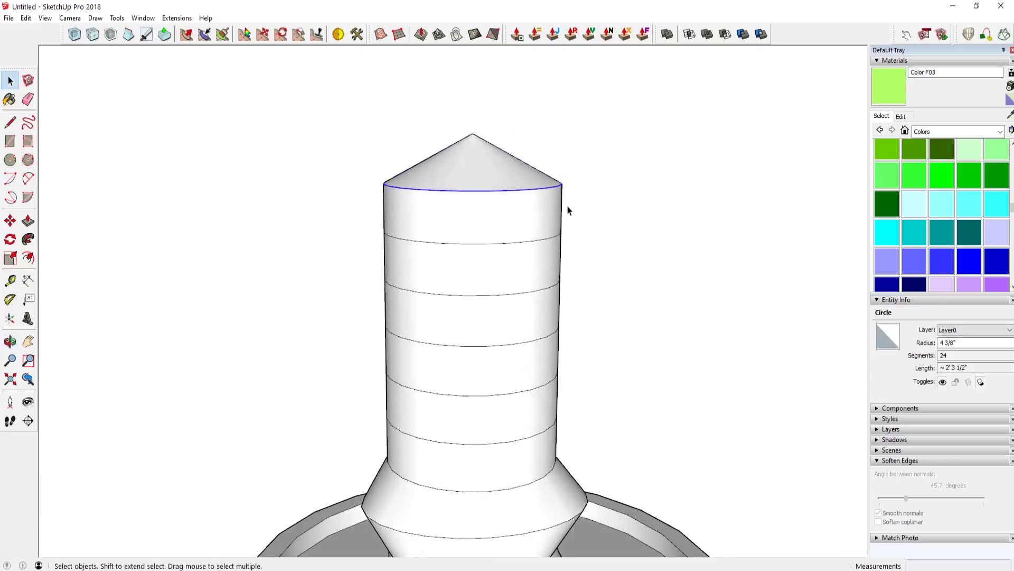
Lift the top ring and the second ring higher up the column.
{"action": "key", "text": "m"}
{"action": "left_click", "coordinate": [555, 185]}
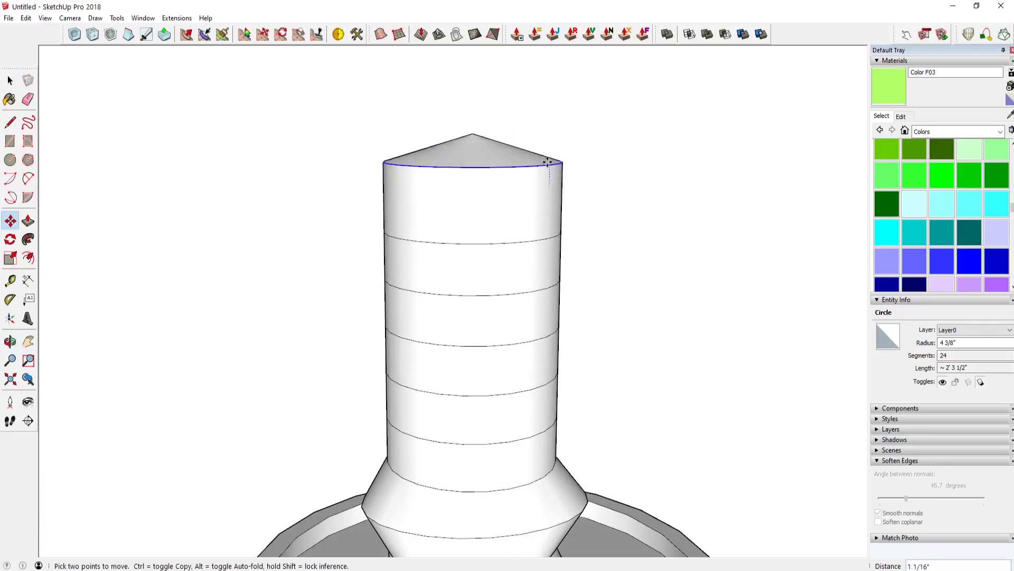
{"action": "left_click", "coordinate": [547, 154]}
{"action": "key", "text": "space"}
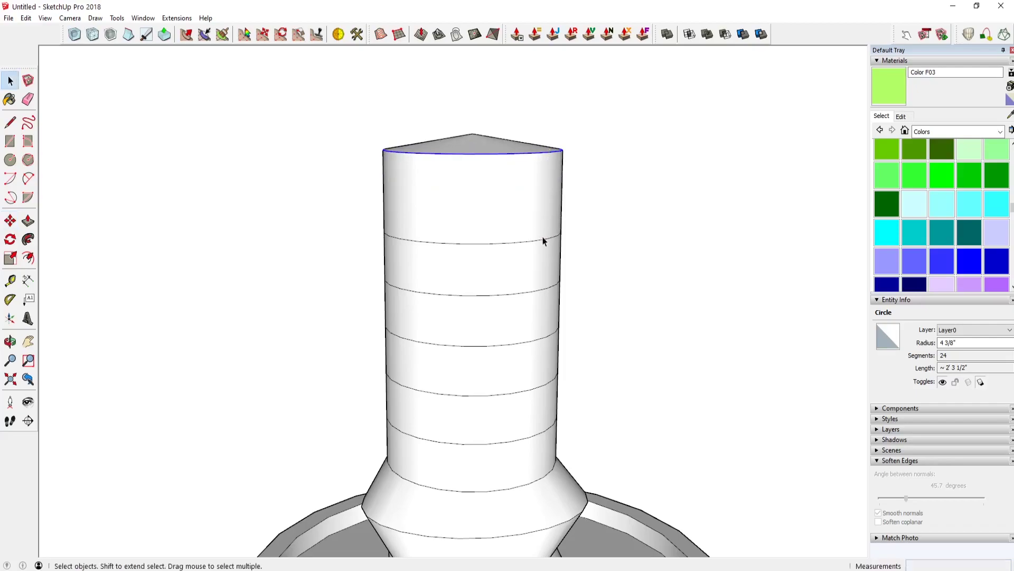
{"action": "left_click", "coordinate": [540, 242]}
{"action": "key", "text": "m"}
{"action": "left_click", "coordinate": [534, 241]}
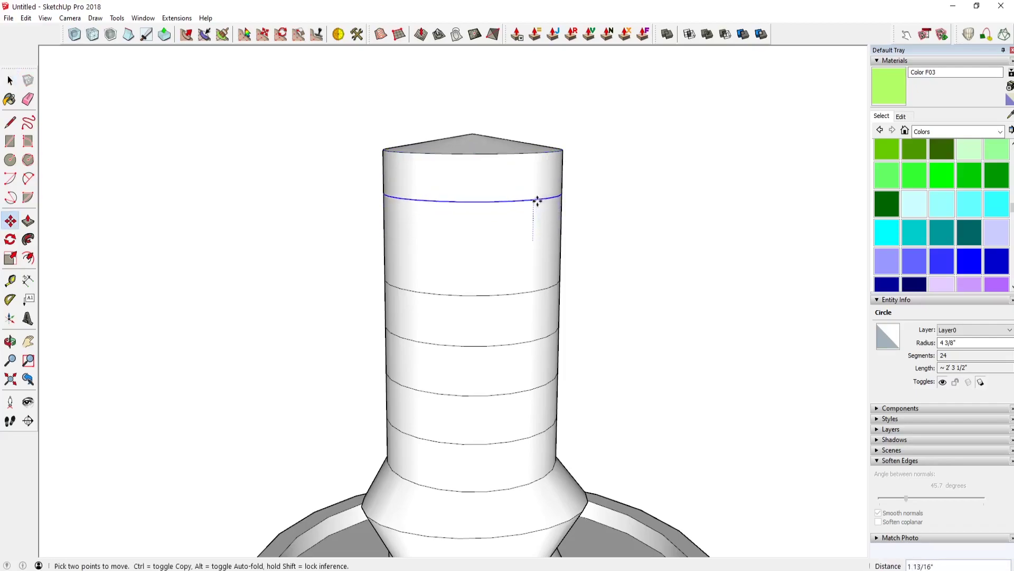
Widen the upper ring and a lower ring of the column.
{"action": "key", "text": "s"}
{"action": "left_click_drag", "start_coordinate": [586, 205], "coordinate": [600, 206]}
{"action": "key", "text": "space"}
{"action": "left_click", "coordinate": [541, 288]}
{"action": "key", "text": "s"}
{"action": "left_click_drag", "start_coordinate": [582, 292], "coordinate": [606, 295]}
{"action": "key", "text": "space"}
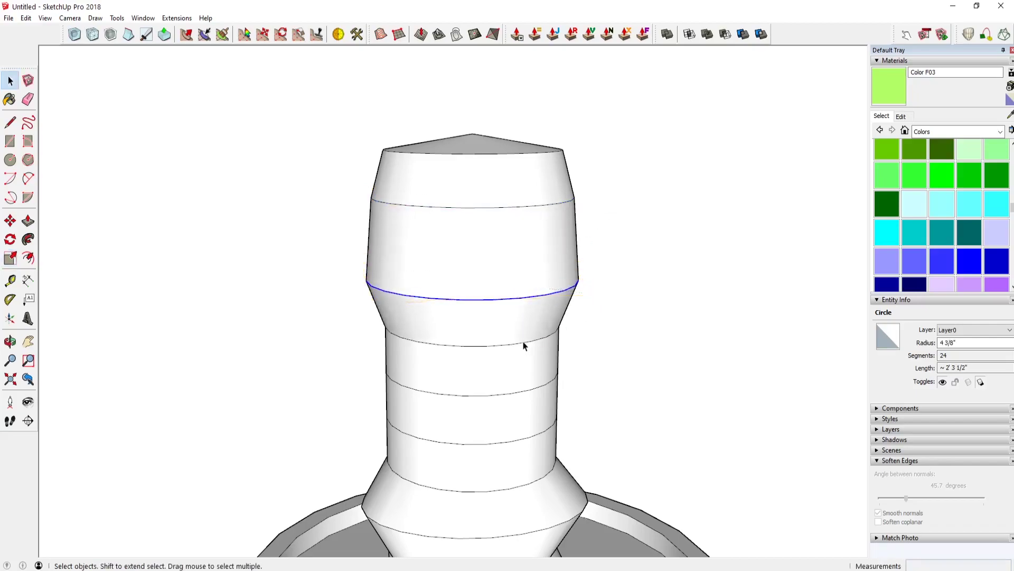
Widen the next ring down so the column bulges.
{"action": "left_click", "coordinate": [524, 345]}
{"action": "key", "text": "s"}
{"action": "left_click_drag", "start_coordinate": [580, 344], "coordinate": [594, 345]}
{"action": "middle_click_drag", "start_coordinate": [607, 294], "coordinate": [549, 351]}
{"action": "key", "text": "space"}
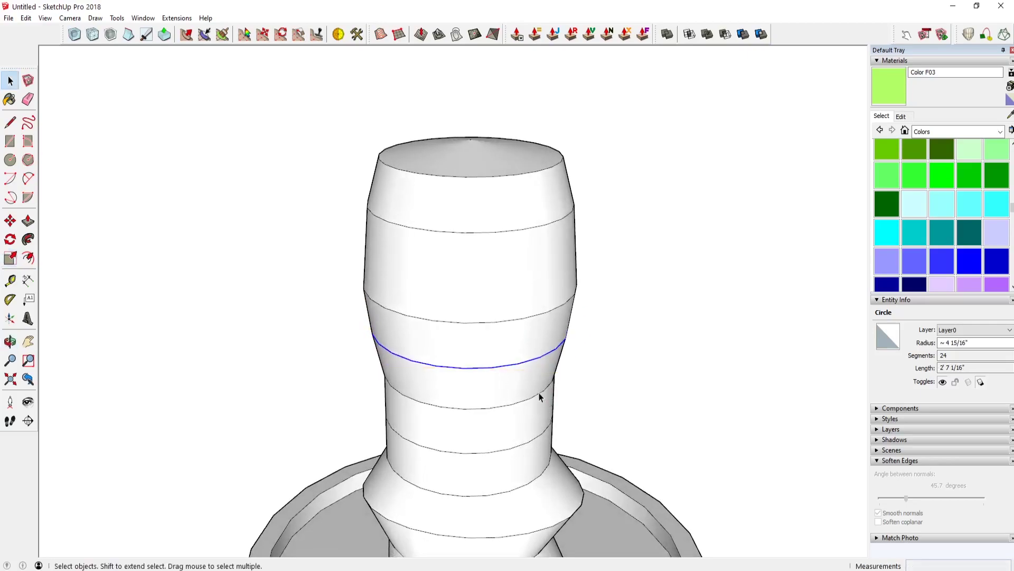
{"action": "scroll", "coordinate": [561, 374], "scroll_direction": "down", "scroll_amount": 2}
{"action": "key", "text": "s"}
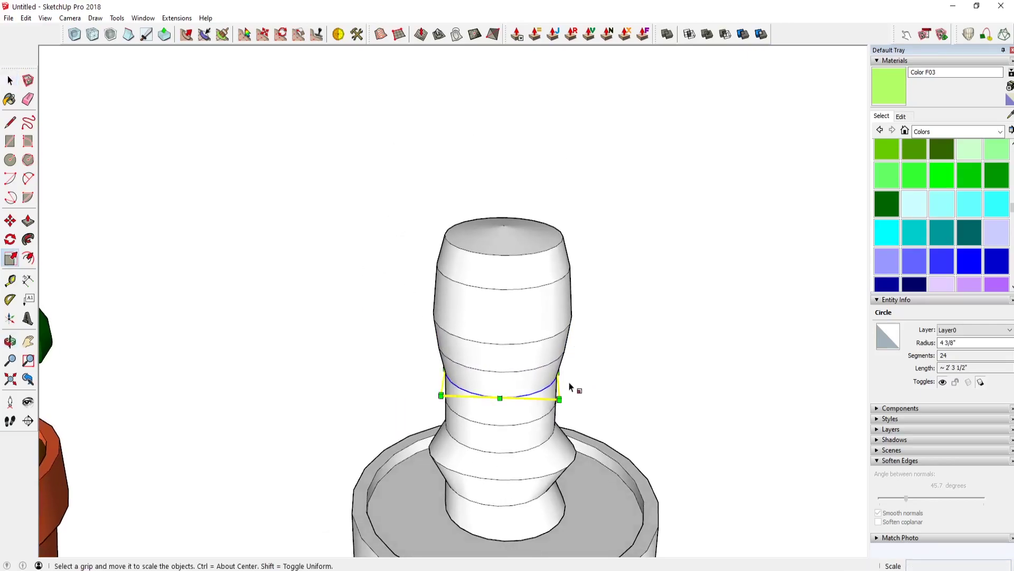
{"action": "left_click_drag", "start_coordinate": [558, 374], "coordinate": [569, 373]}
{"action": "left_click_drag", "start_coordinate": [505, 397], "coordinate": [515, 429]}
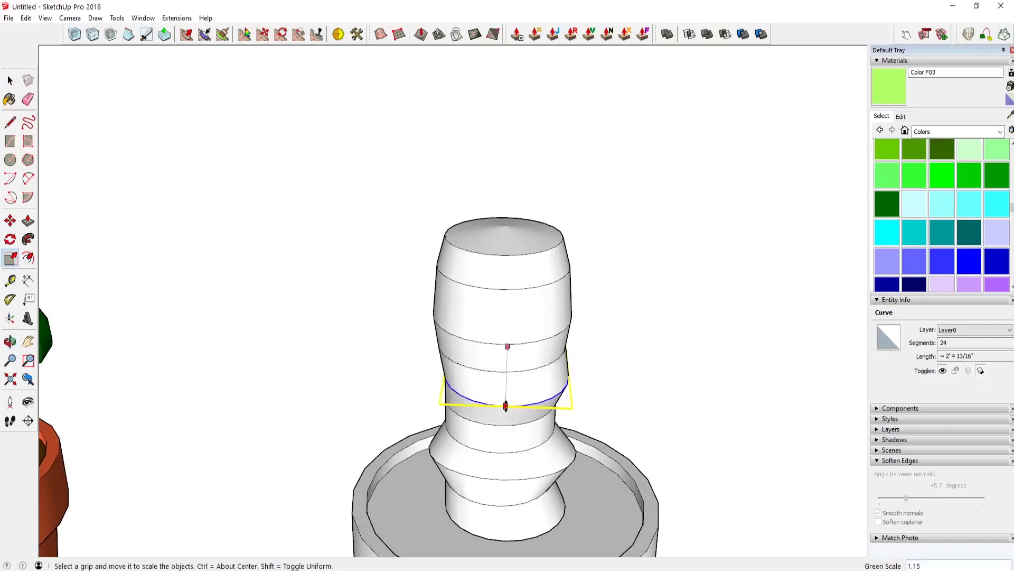
{"action": "key", "text": "space"}
Rescale a lower ring to make the column's profile uneven.
{"action": "key", "text": "s"}
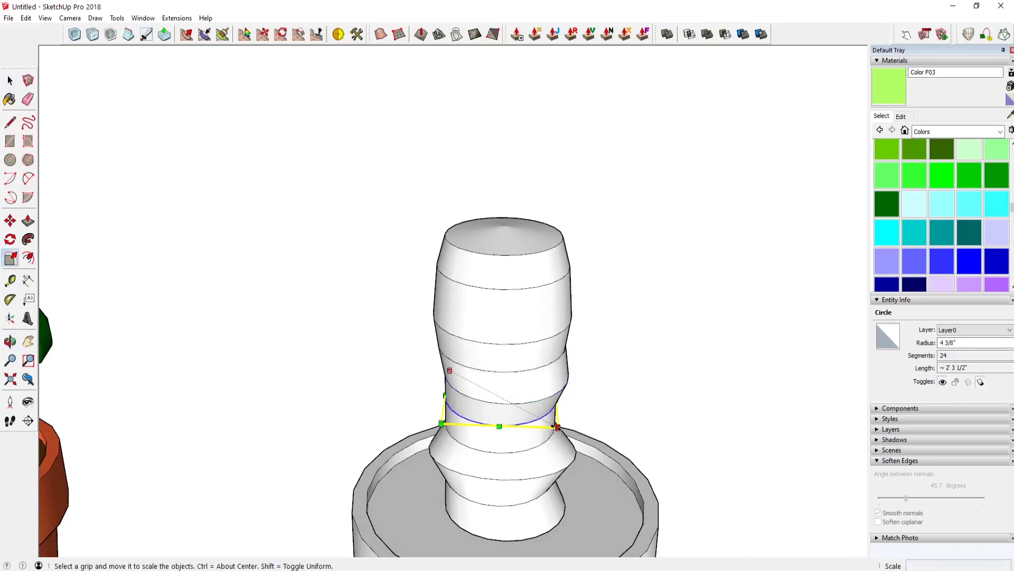
{"action": "key", "text": "space"}
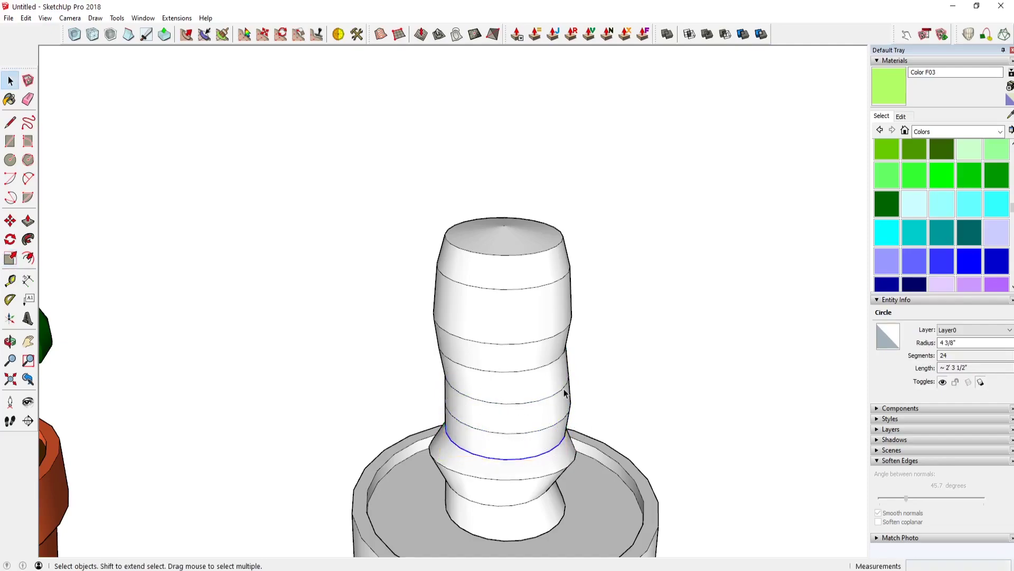
{"action": "scroll", "coordinate": [523, 364], "scroll_direction": "up", "scroll_amount": 3}
{"action": "key", "text": "s"}
{"action": "key", "text": "space"}
{"action": "scroll", "coordinate": [440, 440], "scroll_direction": "down", "scroll_amount": 3}
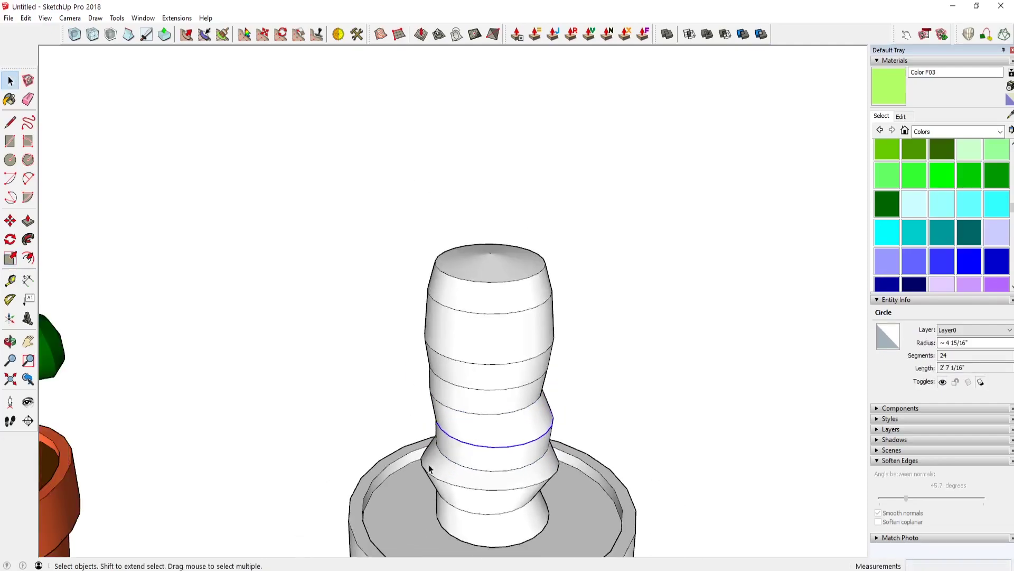
{"action": "key", "text": "s"}
{"action": "left_click_drag", "start_coordinate": [552, 430], "coordinate": [555, 441]}
{"action": "middle_click_drag", "start_coordinate": [529, 370], "coordinate": [534, 277]}
{"action": "key", "text": "space"}
Move one ring slightly higher on the column to kink its silhouette.
{"action": "left_click", "coordinate": [512, 325]}
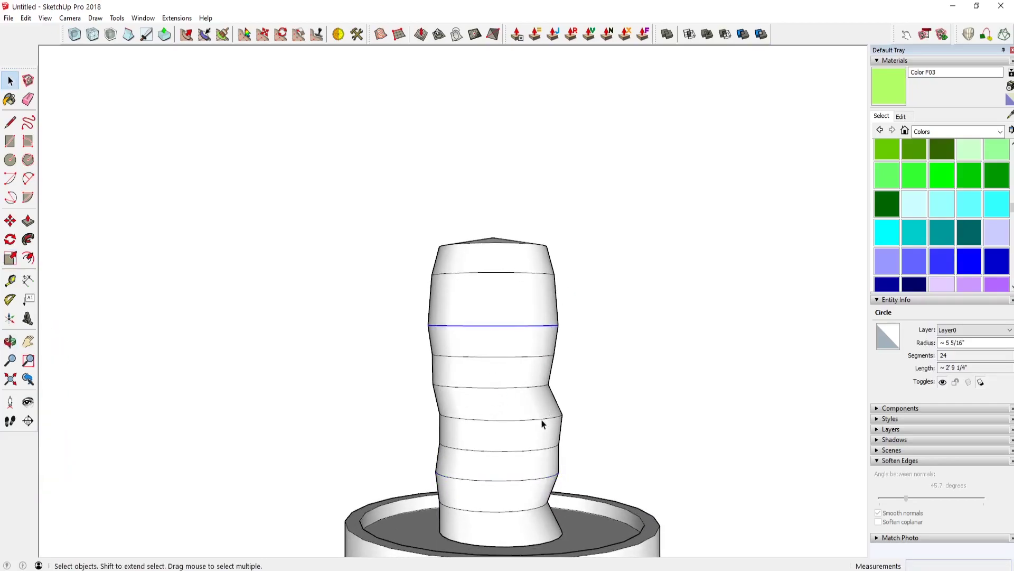
{"action": "left_click", "coordinate": [542, 420]}
{"action": "key", "text": "m"}
{"action": "left_click", "coordinate": [634, 366]}
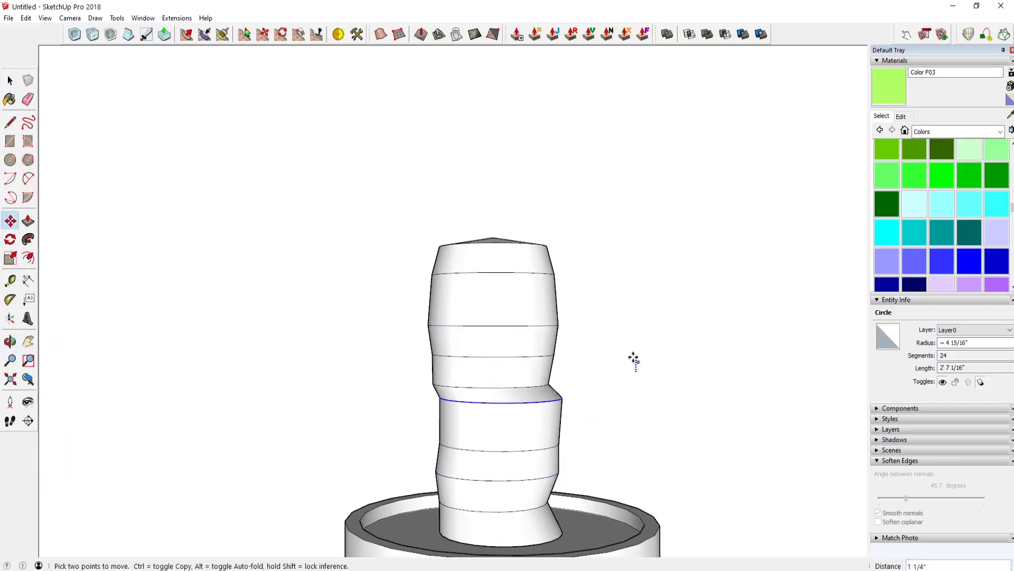
{"action": "left_click", "coordinate": [632, 366]}
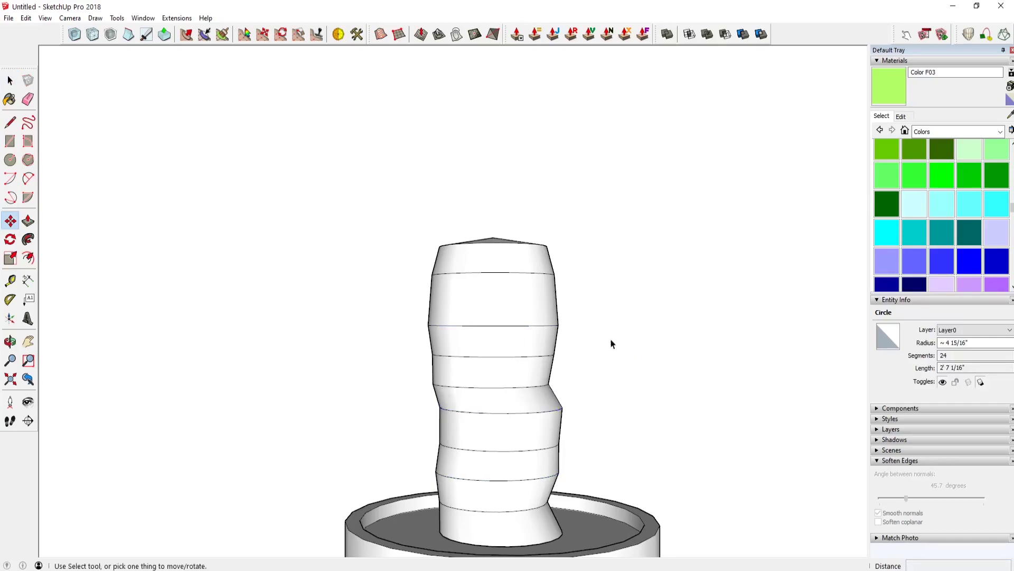
{"action": "key", "text": "space"}
{"action": "left_click", "coordinate": [620, 310]}
Scale the column's top circle inward to begin tapering the top.
{"action": "mouse_move", "coordinate": [623, 298]}
{"action": "middle_mouse_down"}
{"action": "mouse_move", "coordinate": [593, 365]}
{"action": "mouse_move", "coordinate": [546, 285]}
{"action": "mouse_move", "coordinate": [507, 290]}
{"action": "mouse_move", "coordinate": [529, 173]}
{"action": "middle_mouse_up"}
{"action": "scroll", "coordinate": [517, 242], "scroll_direction": "up", "scroll_amount": 3}
{"action": "left_click", "coordinate": [523, 256]}
{"action": "key", "text": "s"}
{"action": "left_click_drag", "start_coordinate": [589, 265], "coordinate": [561, 264]}
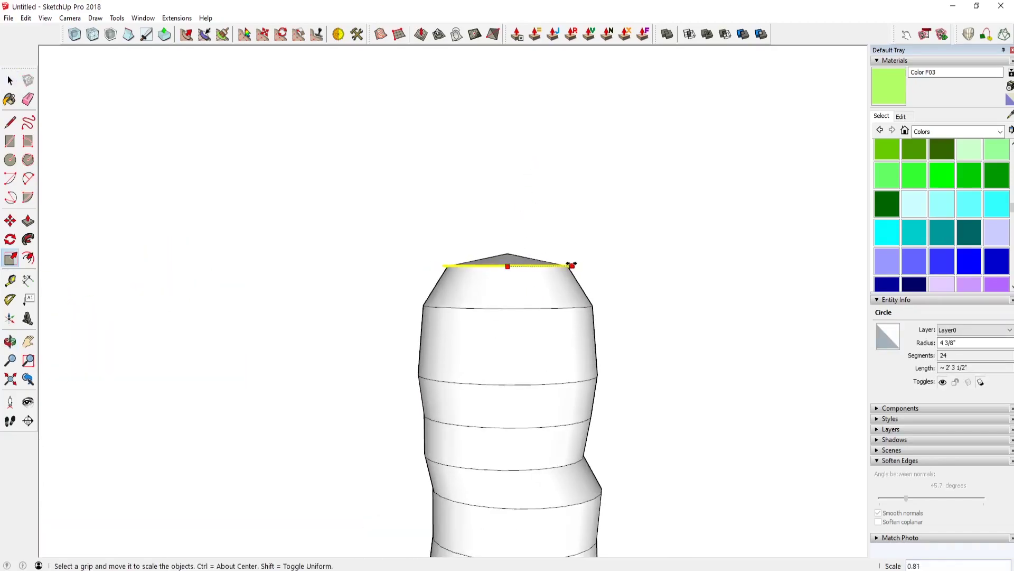
{"action": "scroll", "coordinate": [385, 272], "scroll_direction": "down", "scroll_amount": 3}
{"action": "key", "text": "space"}
Push/Pull the top face upward into a short neck.
{"action": "scroll", "coordinate": [598, 333], "scroll_direction": "up", "scroll_amount": 3}
{"action": "left_click", "coordinate": [582, 265]}
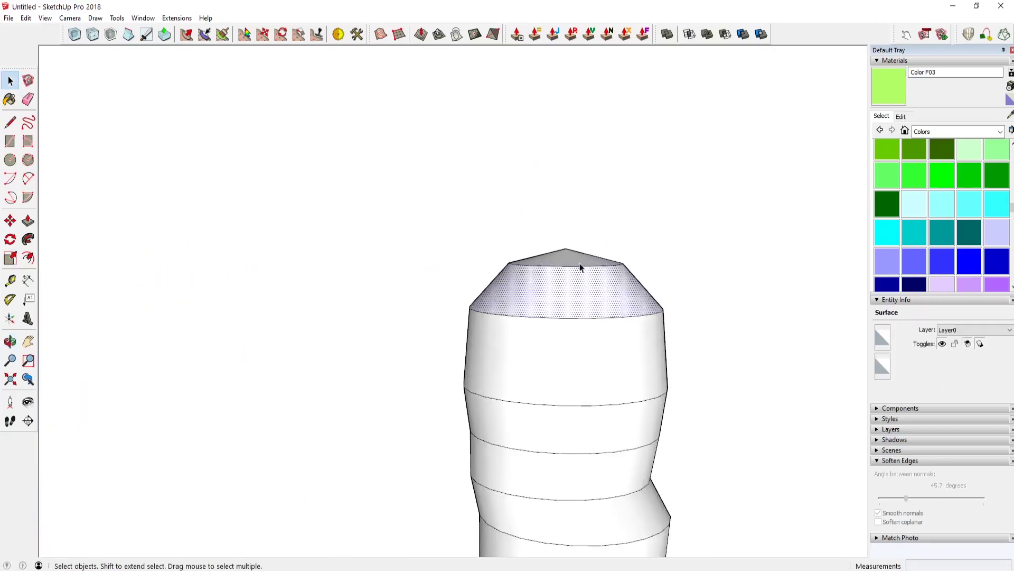
{"action": "scroll", "coordinate": [583, 272], "scroll_direction": "down", "scroll_amount": 1}
{"action": "scroll", "coordinate": [582, 272], "scroll_direction": "up", "scroll_amount": 3}
{"action": "scroll", "coordinate": [594, 263], "scroll_direction": "up", "scroll_amount": 2}
{"action": "mouse_move", "coordinate": [595, 263]}
{"action": "middle_mouse_down"}
{"action": "mouse_move", "coordinate": [566, 356]}
{"action": "mouse_move", "coordinate": [565, 289]}
{"action": "middle_mouse_up"}
{"action": "key", "text": "p"}
{"action": "mouse_move", "coordinate": [565, 285]}
{"action": "left_mouse_down"}
{"action": "mouse_move", "coordinate": [557, 229]}
{"action": "mouse_move", "coordinate": [557, 245]}
{"action": "left_mouse_up"}
{"action": "key", "text": "space"}
Copy the neck's top edge down to its base as several evenly spaced edges.
{"action": "triple_click", "coordinate": [557, 246]}
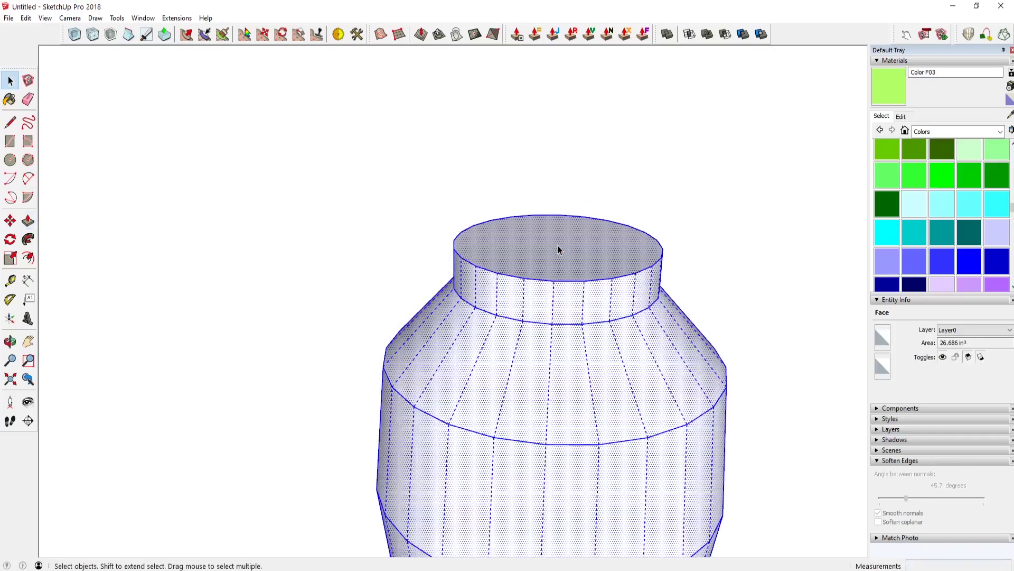
{"action": "left_click", "coordinate": [600, 269]}
{"action": "key", "text": "m"}
{"action": "key", "text": "ctrl"}
{"action": "left_click", "coordinate": [584, 279]}
{"action": "left_click", "coordinate": [579, 324]}
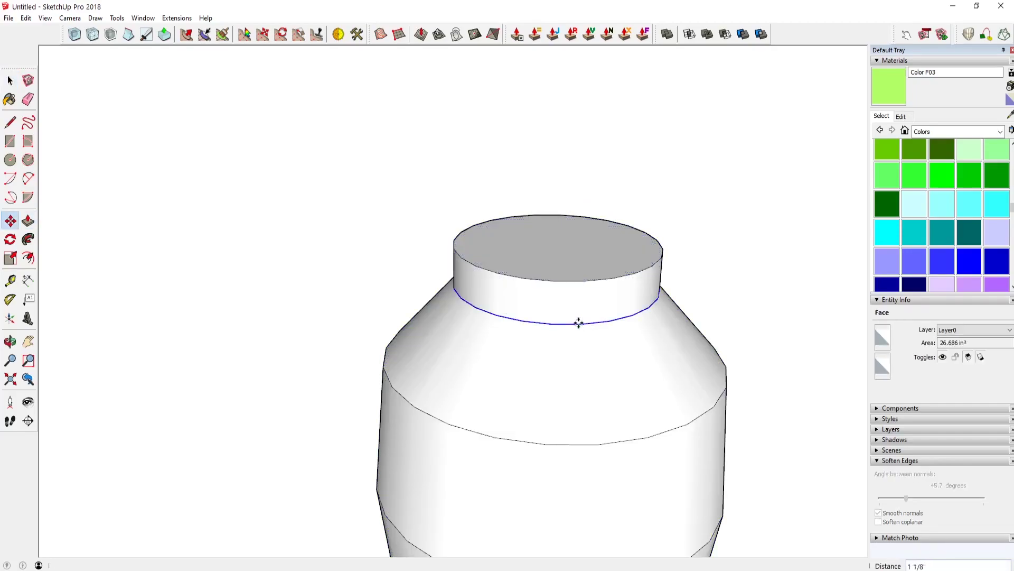
{"action": "key", "text": "Return"}
{"action": "key", "text": "space"}
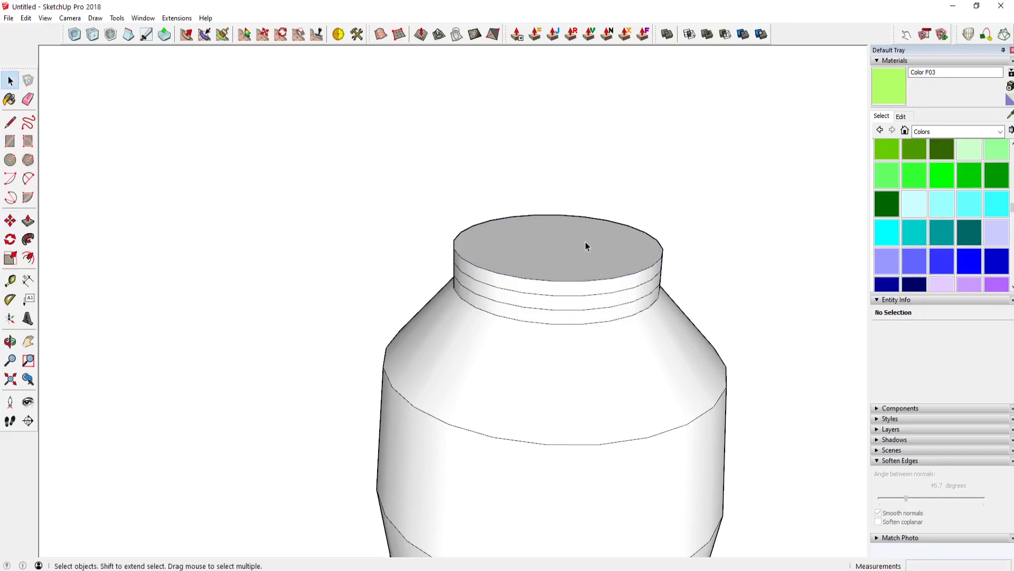
Shrink the neck's top face about its centre.
{"action": "left_click", "coordinate": [585, 242]}
{"action": "key", "text": "s"}
{"action": "left_click_drag", "start_coordinate": [673, 285], "coordinate": [558, 244], "text": "ctrl"}
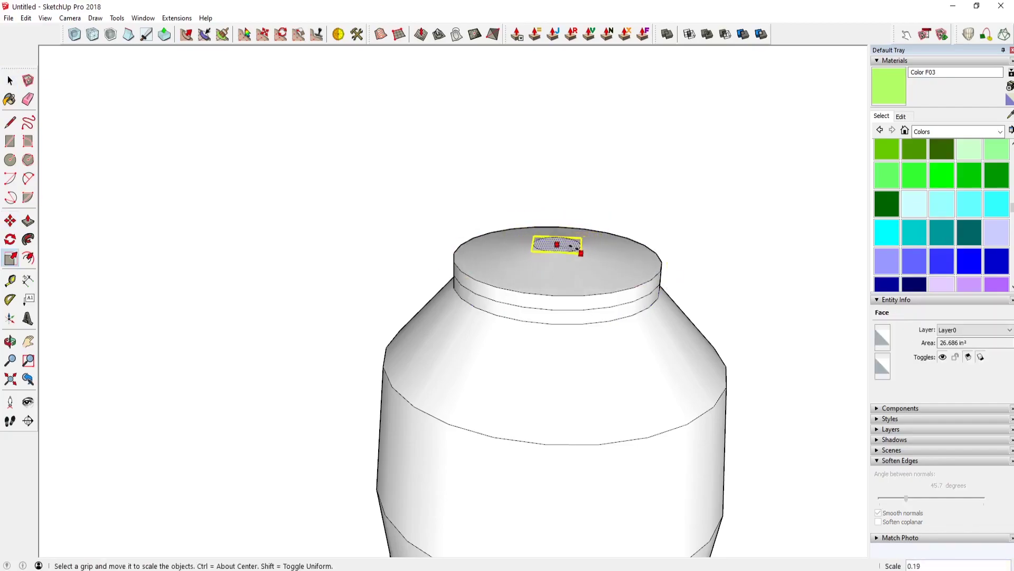
{"action": "scroll", "coordinate": [581, 271], "scroll_direction": "up", "scroll_amount": 1}
{"action": "scroll", "coordinate": [586, 288], "scroll_direction": "up", "scroll_amount": 3}
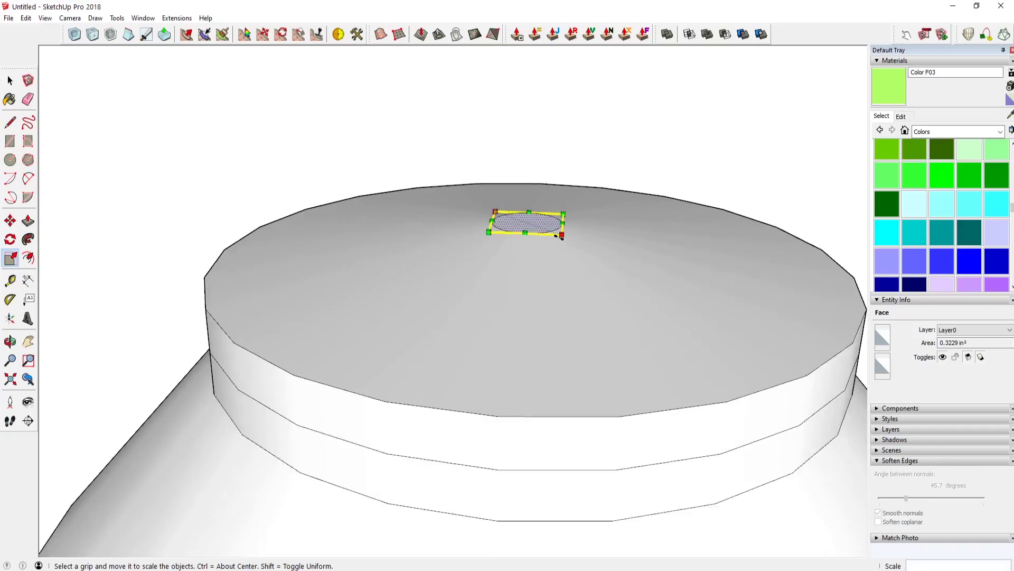
{"action": "key", "text": "space"}
{"action": "left_click", "coordinate": [430, 394]}
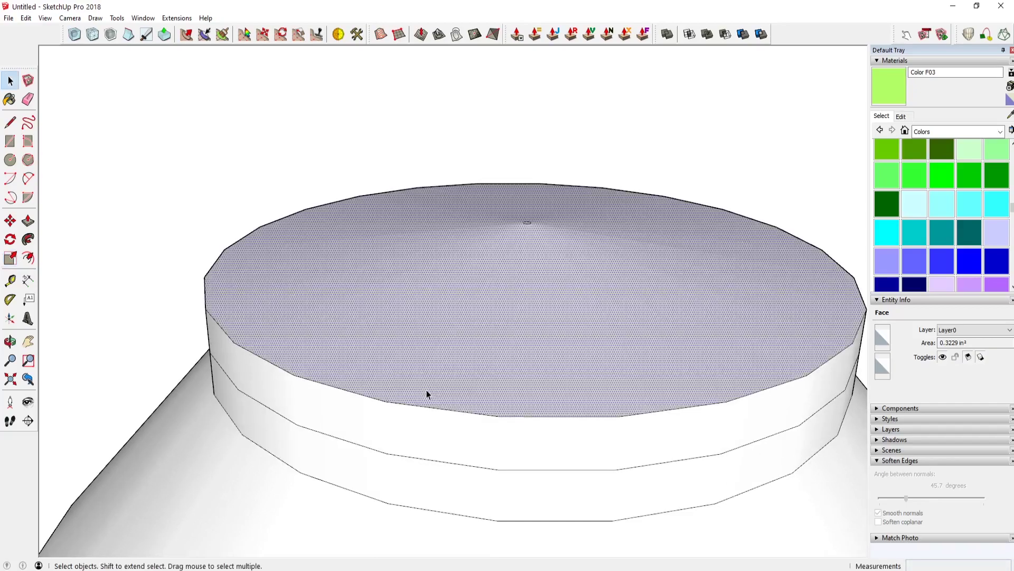
{"action": "scroll", "coordinate": [465, 408], "scroll_direction": "down", "scroll_amount": 2}
Scale the top circle into a small ring and the rim inward into a sloped band.
{"action": "left_click", "coordinate": [468, 408]}
{"action": "key", "text": "s"}
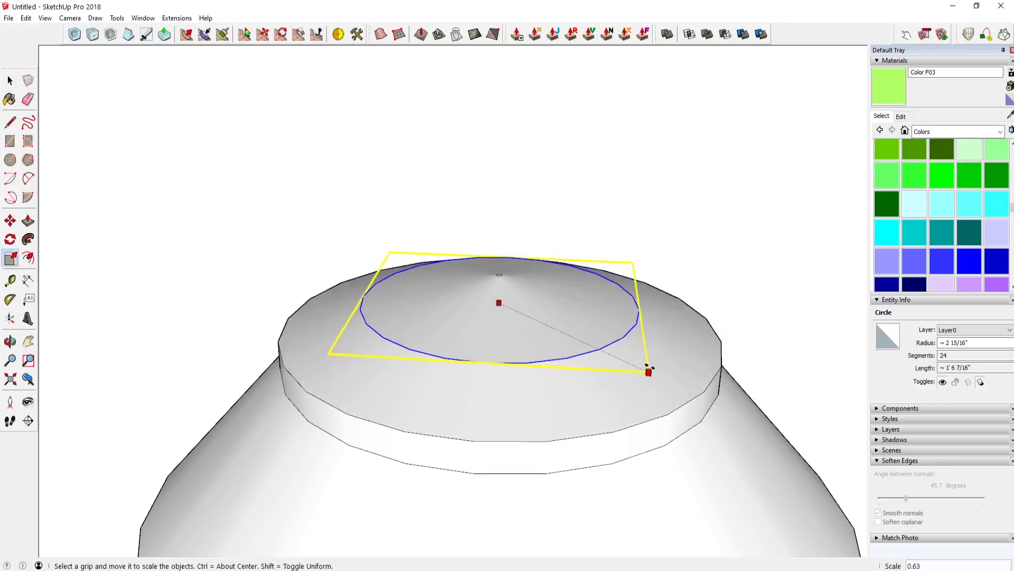
{"action": "left_click_drag", "start_coordinate": [766, 427], "coordinate": [593, 347]}
{"action": "mouse_move", "coordinate": [593, 347]}
{"action": "middle_mouse_down"}
{"action": "mouse_move", "coordinate": [583, 390]}
{"action": "mouse_move", "coordinate": [591, 288]}
{"action": "middle_mouse_up"}
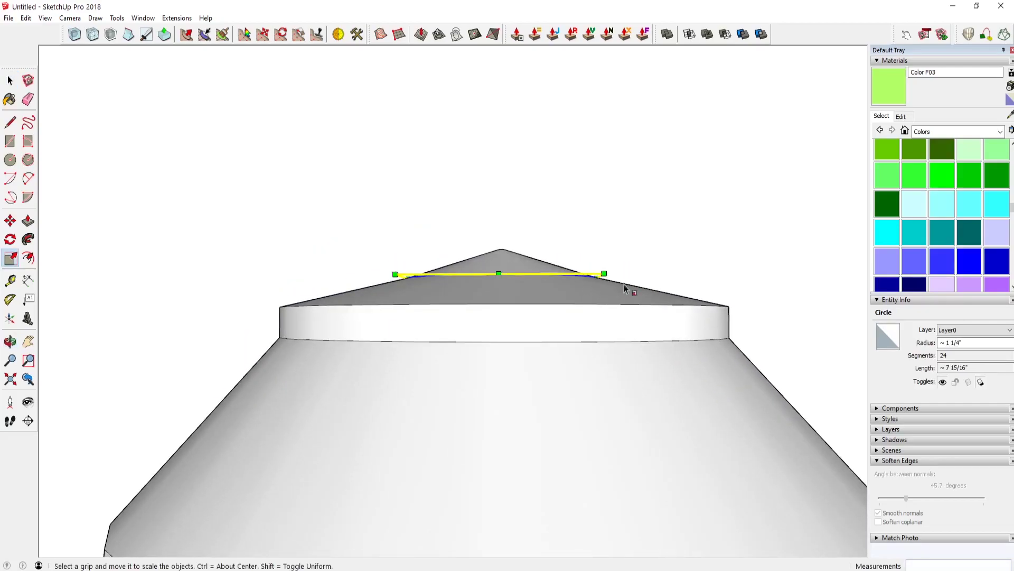
{"action": "left_click", "coordinate": [693, 306]}
{"action": "key", "text": "s"}
{"action": "left_click_drag", "start_coordinate": [729, 305], "coordinate": [685, 306]}
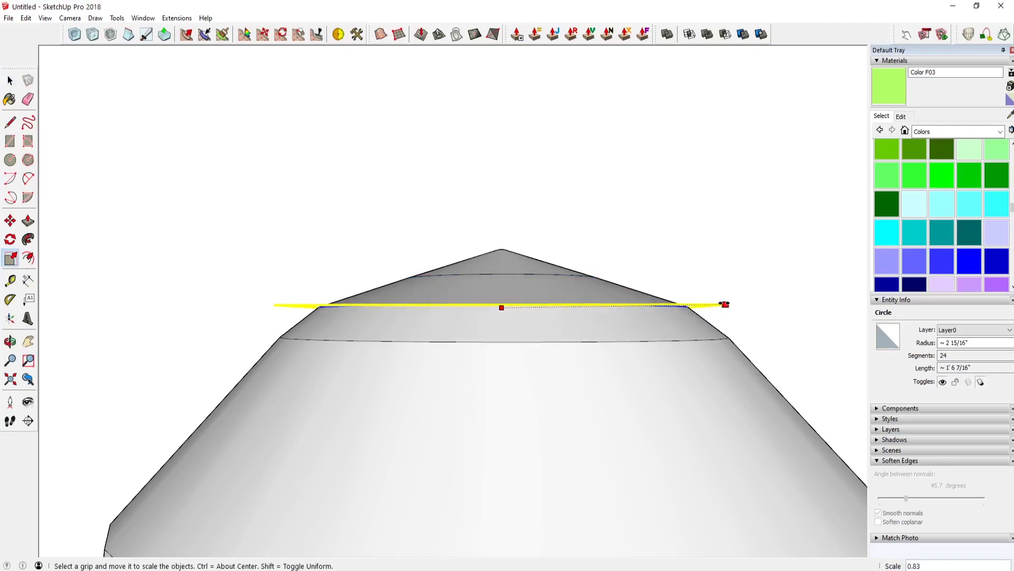
{"action": "key", "text": "space"}
Lower the small circle near the tip to flatten the cap.
{"action": "left_click", "coordinate": [523, 275]}
{"action": "key", "text": "m"}
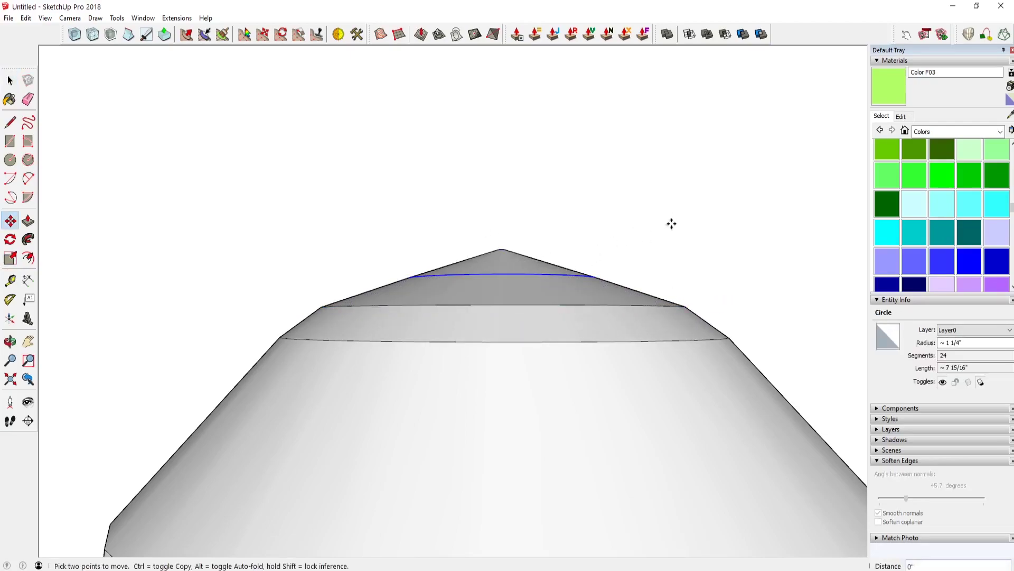
{"action": "left_click", "coordinate": [672, 236]}
{"action": "key", "text": "Escape"}
{"action": "left_click", "coordinate": [650, 249]}
Make the whole white column into a group.
{"action": "key", "text": "space"}
{"action": "left_click", "coordinate": [539, 254]}
{"action": "scroll", "coordinate": [589, 362], "scroll_direction": "down", "scroll_amount": 5}
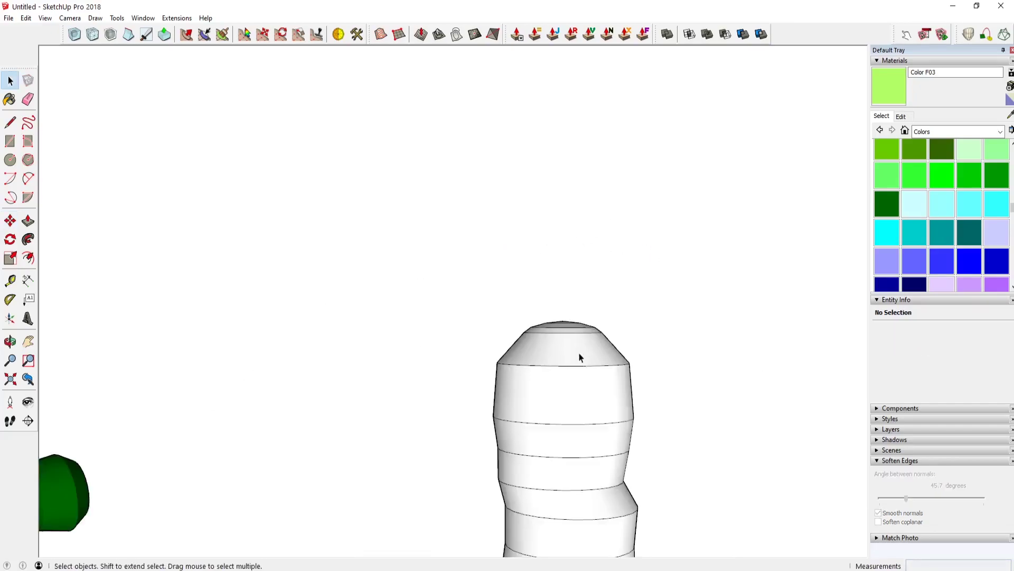
{"action": "triple_click", "coordinate": [537, 294]}
{"action": "right_click", "coordinate": [537, 293]}
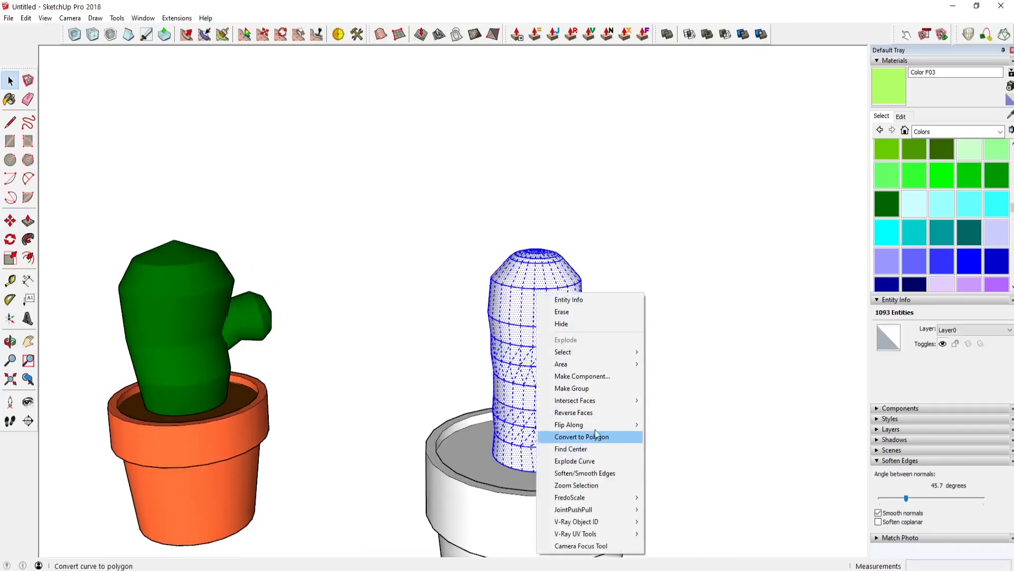
{"action": "left_click", "coordinate": [579, 388]}
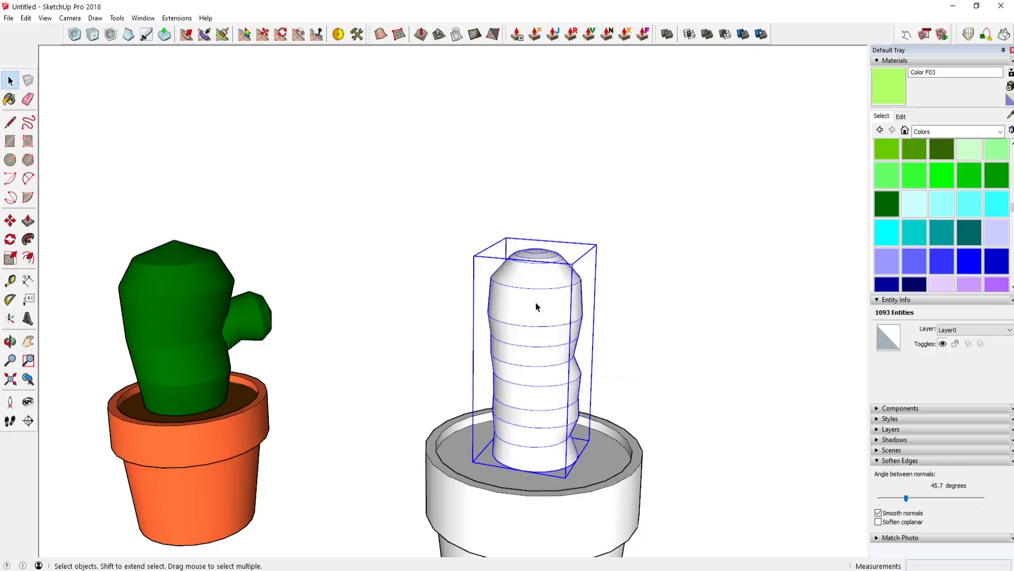
Soften the column's edges at 118.8° and erase away the remaining ring edges.
{"action": "triple_click", "coordinate": [566, 328]}
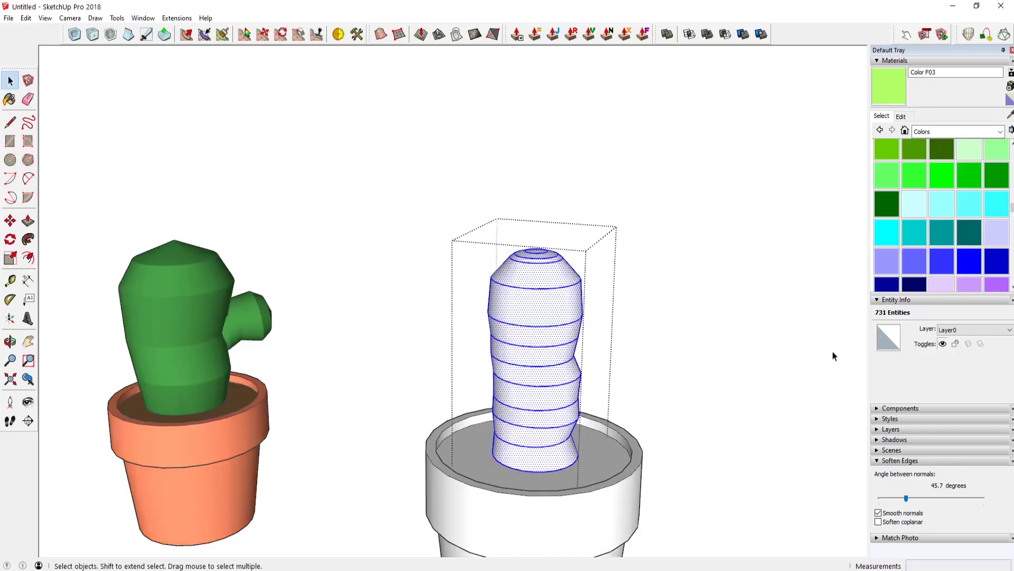
{"action": "left_click_drag", "start_coordinate": [908, 508], "coordinate": [881, 501]}
{"action": "left_click_drag", "start_coordinate": [973, 504], "coordinate": [949, 497]}
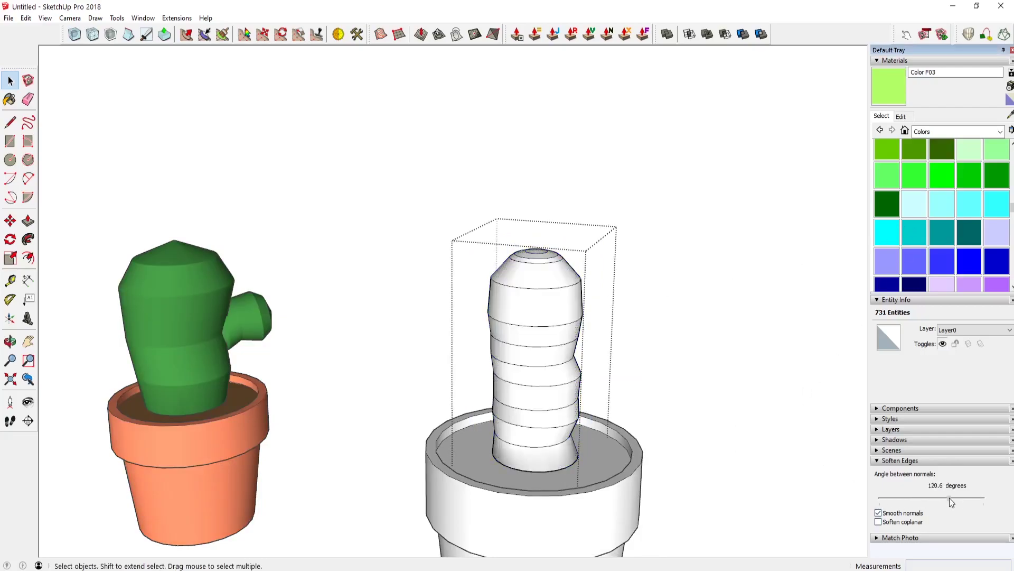
{"action": "scroll", "coordinate": [544, 293], "scroll_direction": "up", "scroll_amount": 1}
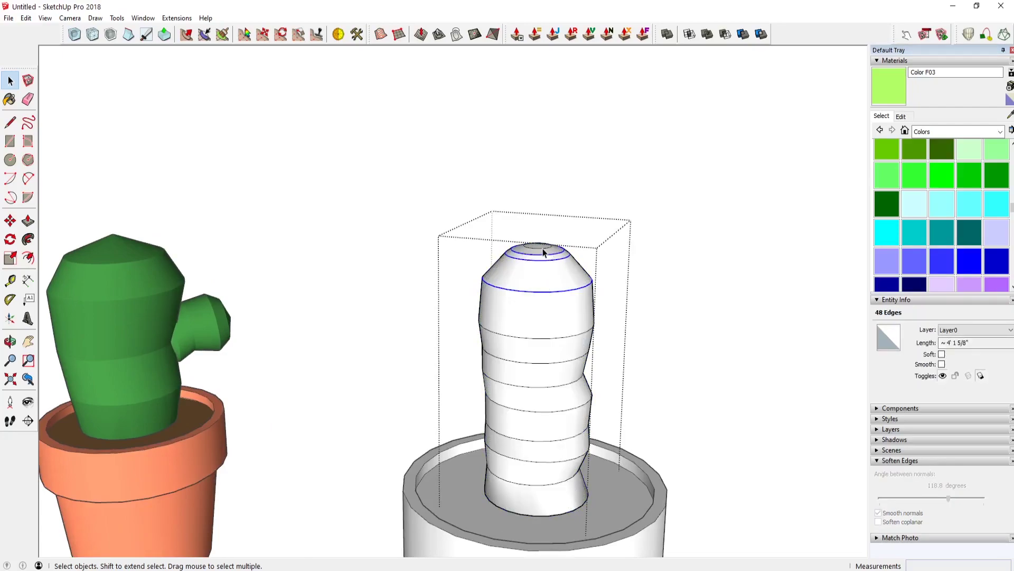
{"action": "key", "text": "e"}
{"action": "left_click_drag", "start_coordinate": [544, 248], "coordinate": [550, 494], "text": "ctrl"}
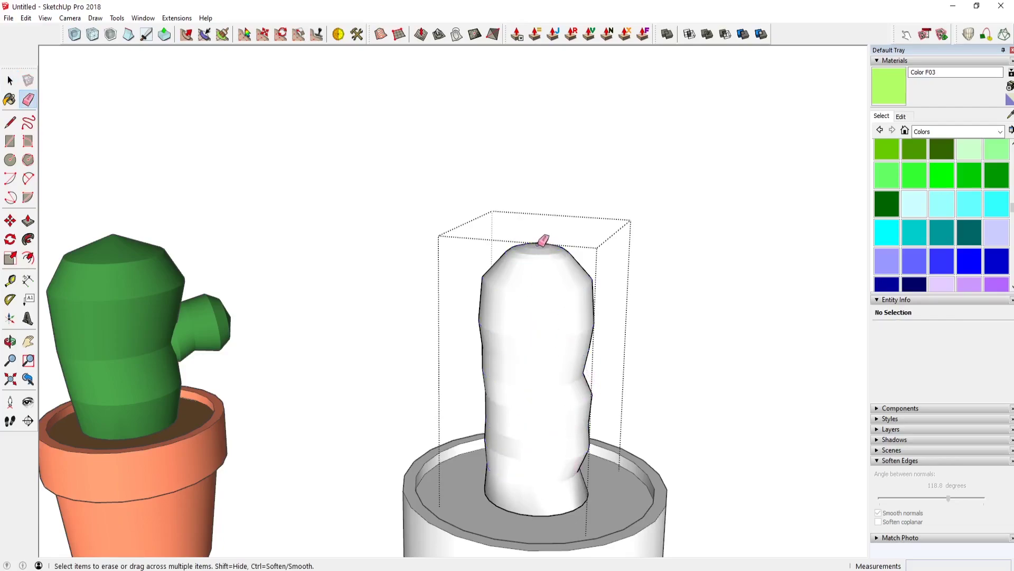
Orbit around the smoothed column and inspect its base and bottom face.
{"action": "mouse_move", "coordinate": [576, 454]}
{"action": "middle_mouse_down"}
{"action": "mouse_move", "coordinate": [302, 364]}
{"action": "mouse_move", "coordinate": [629, 344]}
{"action": "middle_mouse_up"}
{"action": "key", "text": "space"}
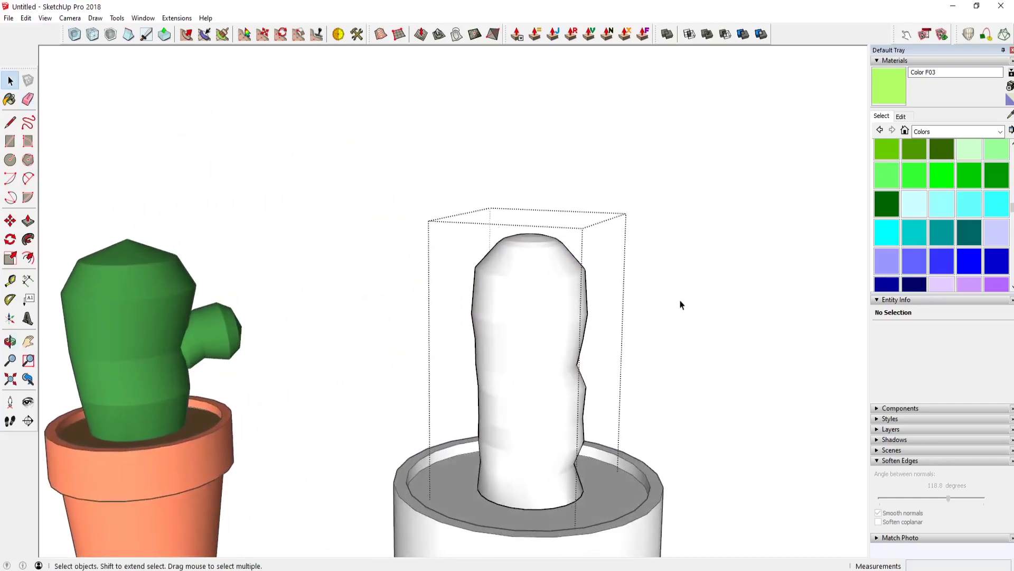
{"action": "middle_click_drag", "start_coordinate": [679, 301], "coordinate": [588, 377]}
{"action": "mouse_move", "coordinate": [567, 495]}
{"action": "middle_mouse_down"}
{"action": "mouse_move", "coordinate": [566, 430]}
{"action": "mouse_move", "coordinate": [564, 494]}
{"action": "middle_mouse_up"}
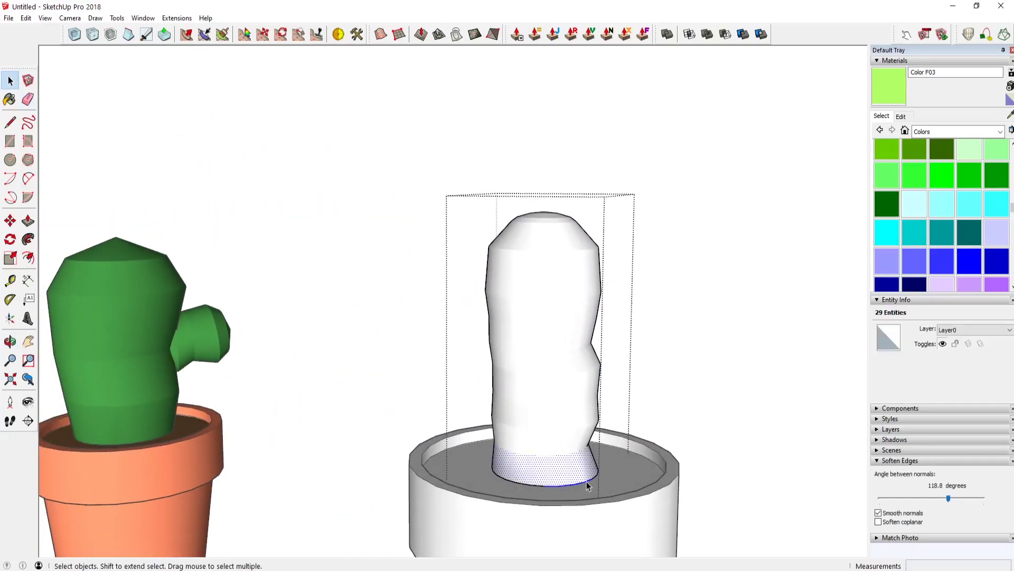
{"action": "triple_click", "coordinate": [586, 481]}
{"action": "left_click", "coordinate": [580, 469]}
{"action": "scroll", "coordinate": [576, 417], "scroll_direction": "up", "scroll_amount": 2}
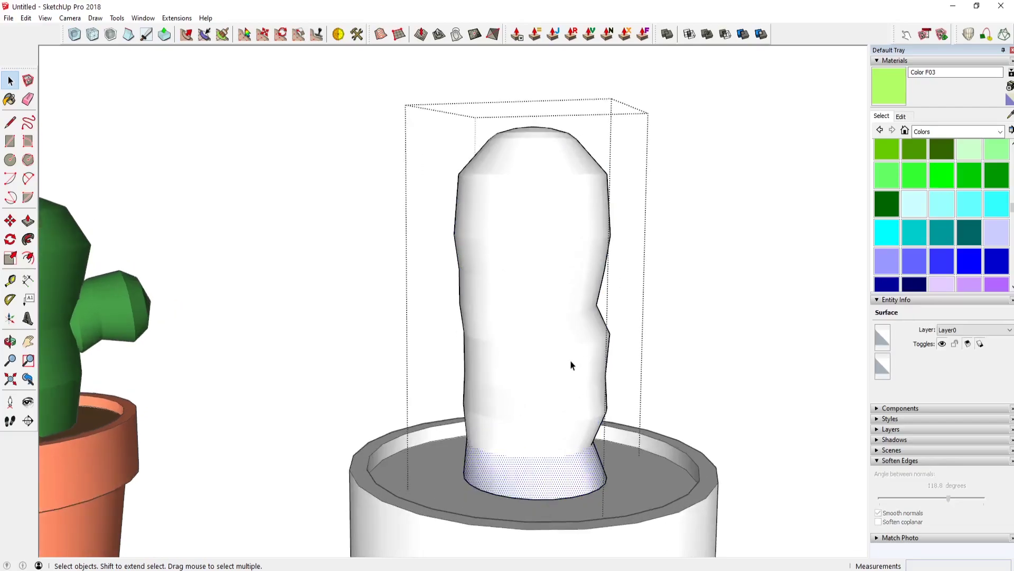
{"action": "scroll", "coordinate": [572, 364], "scroll_direction": "down", "scroll_amount": 3}
{"action": "scroll", "coordinate": [486, 447], "scroll_direction": "up", "scroll_amount": 1}
{"action": "left_click", "coordinate": [684, 491]}
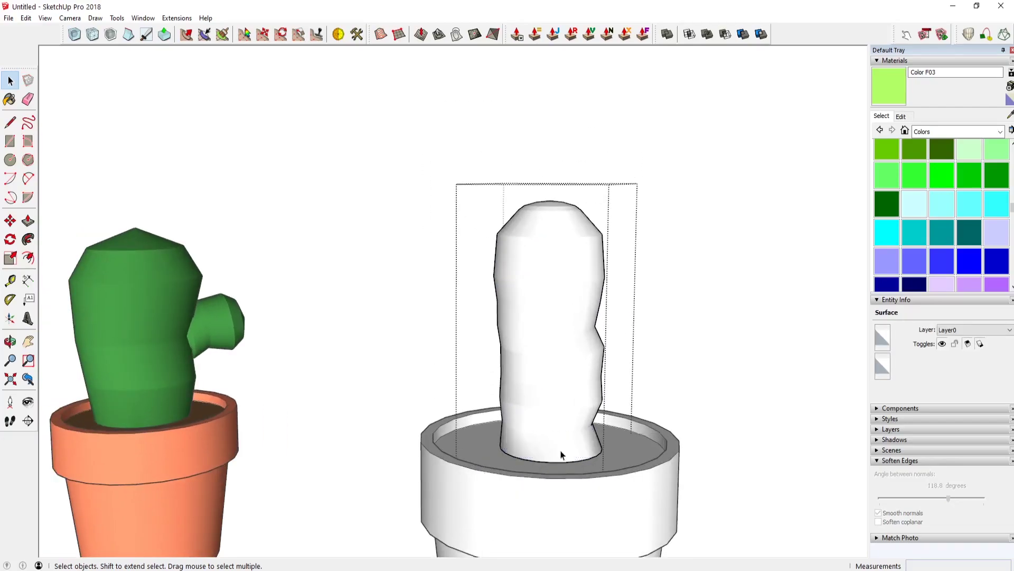
{"action": "middle_click_drag", "start_coordinate": [569, 429], "coordinate": [564, 355]}
Select the column's bottom faces and show hidden geometry.
{"action": "left_click", "coordinate": [564, 355]}
{"action": "mouse_move", "coordinate": [650, 351]}
{"action": "middle_mouse_down"}
{"action": "mouse_move", "coordinate": [550, 370]}
{"action": "mouse_move", "coordinate": [441, 238]}
{"action": "middle_mouse_up"}
{"action": "key", "text": "l"}
{"action": "scroll", "coordinate": [546, 369], "scroll_direction": "up", "scroll_amount": 2}
{"action": "key", "text": "space"}
{"action": "left_click", "coordinate": [45, 18]}
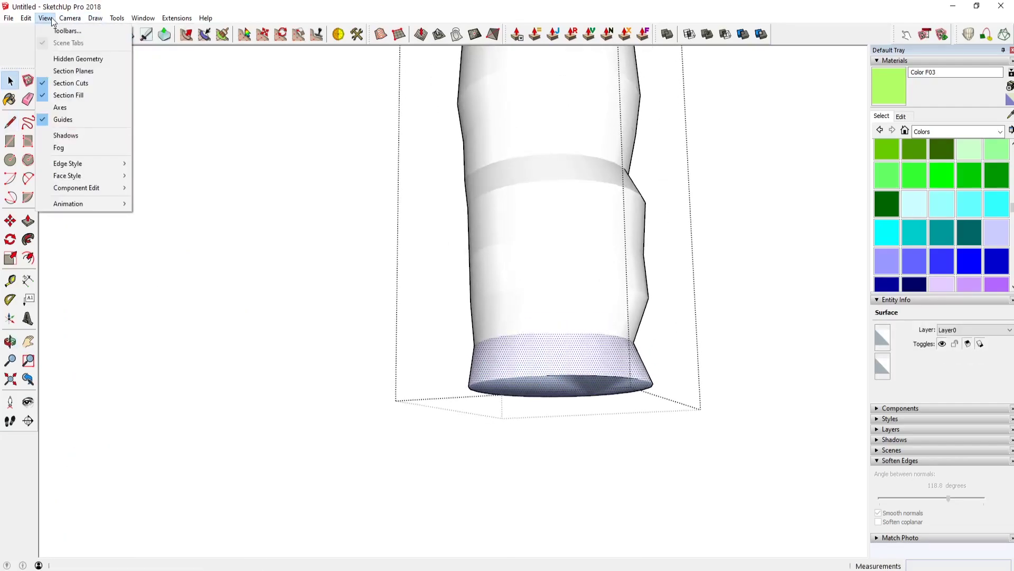
{"action": "left_click", "coordinate": [69, 57]}
Scale the bottom face and the ring above narrower into a tapered base.
{"action": "key", "text": "s"}
{"action": "left_click_drag", "start_coordinate": [468, 394], "coordinate": [523, 350], "text": "ctrl"}
{"action": "key", "text": "space"}
{"action": "key", "text": "s"}
{"action": "left_click_drag", "start_coordinate": [641, 355], "coordinate": [618, 353], "text": "ctrl"}
{"action": "key", "text": "space"}
Scale another ring narrower to taper the lower section, then close the group.
{"action": "left_click", "coordinate": [604, 299]}
{"action": "key", "text": "s"}
{"action": "left_click_drag", "start_coordinate": [654, 310], "coordinate": [681, 293], "text": "ctrl"}
{"action": "key", "text": "space"}
{"action": "key", "text": "Escape"}
{"action": "scroll", "coordinate": [737, 340], "scroll_direction": "down", "scroll_amount": 5}
{"action": "scroll", "coordinate": [654, 256], "scroll_direction": "up", "scroll_amount": 5}
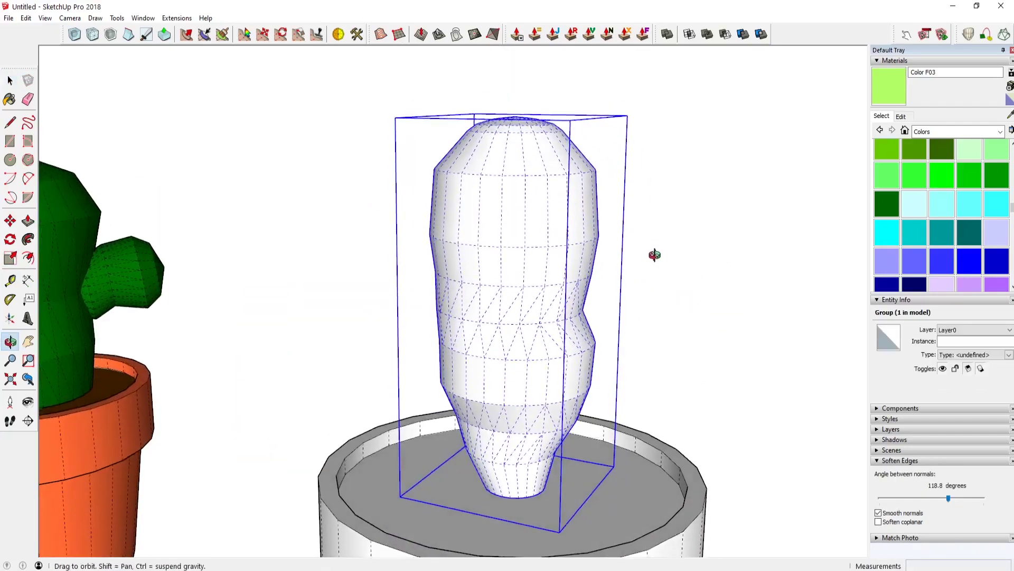
{"action": "scroll", "coordinate": [432, 271], "scroll_direction": "down", "scroll_amount": 1}
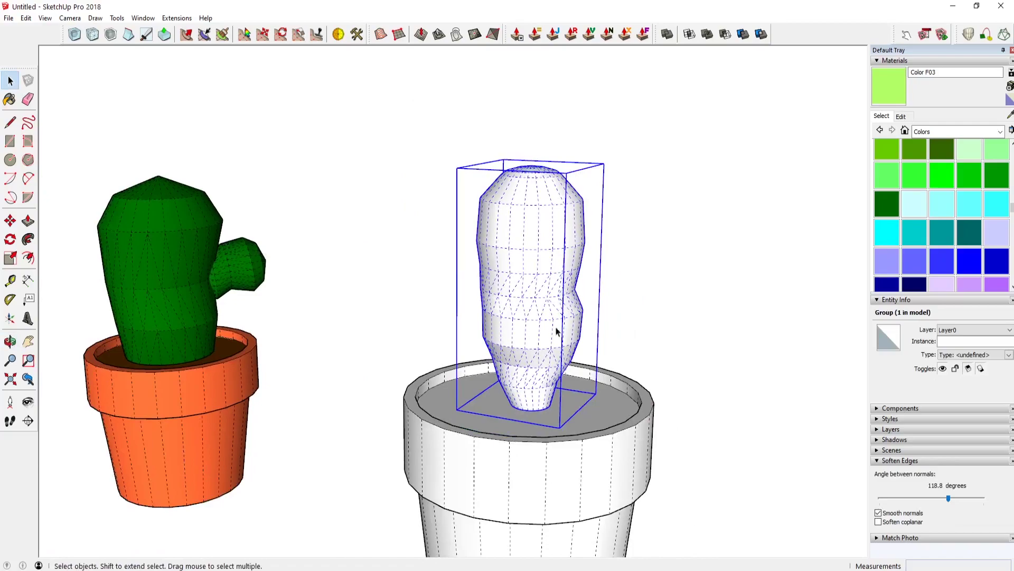
Copy the white cactus to the right and shrink the copy to 0.57 size.
{"action": "key", "text": "m"}
{"action": "left_click_drag", "start_coordinate": [503, 261], "coordinate": [684, 285], "text": "ctrl"}
{"action": "key", "text": "s"}
{"action": "left_click_drag", "start_coordinate": [746, 171], "coordinate": [655, 318]}
{"action": "key", "text": "q"}
Move the small copy onto the big cactus's side and rotate it to a tilted angle.
{"action": "key", "text": "m"}
{"action": "left_click_drag", "start_coordinate": [618, 395], "coordinate": [585, 286]}
{"action": "key", "text": "q"}
{"action": "left_click", "coordinate": [585, 286]}
{"action": "key", "text": "m"}
{"action": "middle_click_drag", "start_coordinate": [585, 286], "coordinate": [584, 321]}
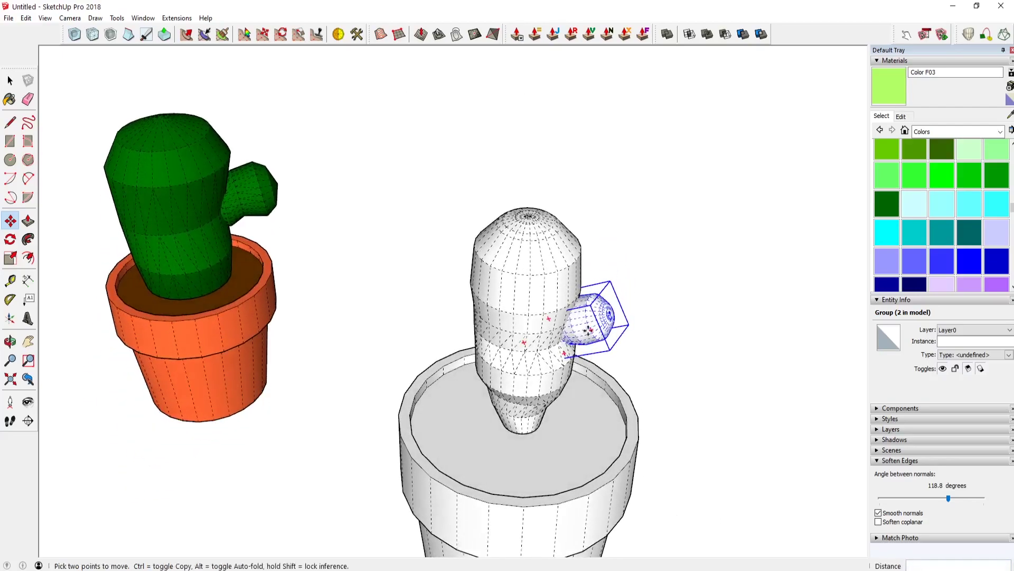
{"action": "key", "text": "q"}
{"action": "left_click", "coordinate": [550, 305]}
{"action": "left_click", "coordinate": [585, 321]}
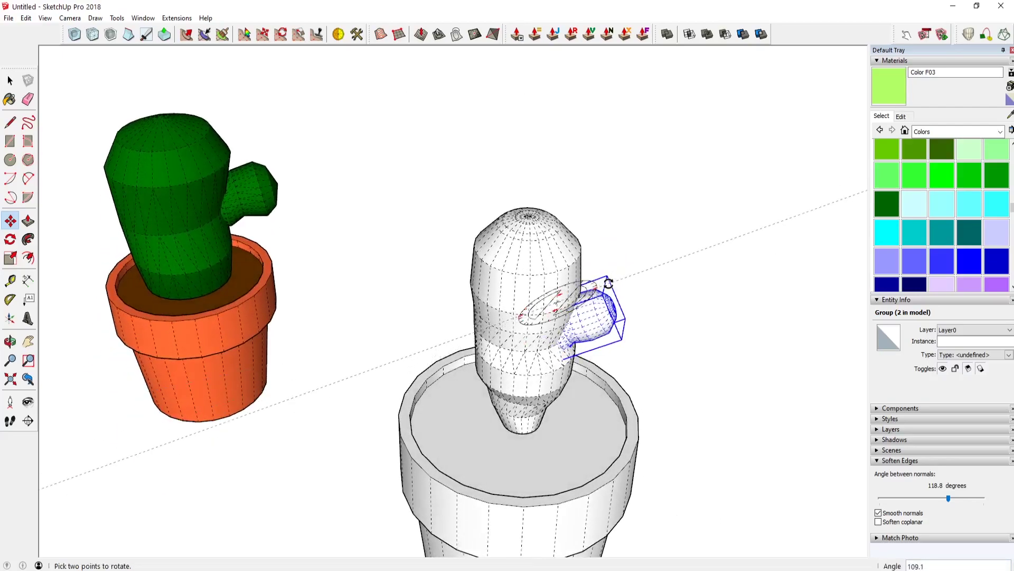
{"action": "left_click", "coordinate": [609, 284]}
Reposition the arm so it sits against the cactus body.
{"action": "key", "text": "m"}
{"action": "scroll", "coordinate": [632, 285], "scroll_direction": "up", "scroll_amount": 3}
{"action": "scroll", "coordinate": [534, 269], "scroll_direction": "up", "scroll_amount": 1}
{"action": "scroll", "coordinate": [549, 282], "scroll_direction": "up", "scroll_amount": 1}
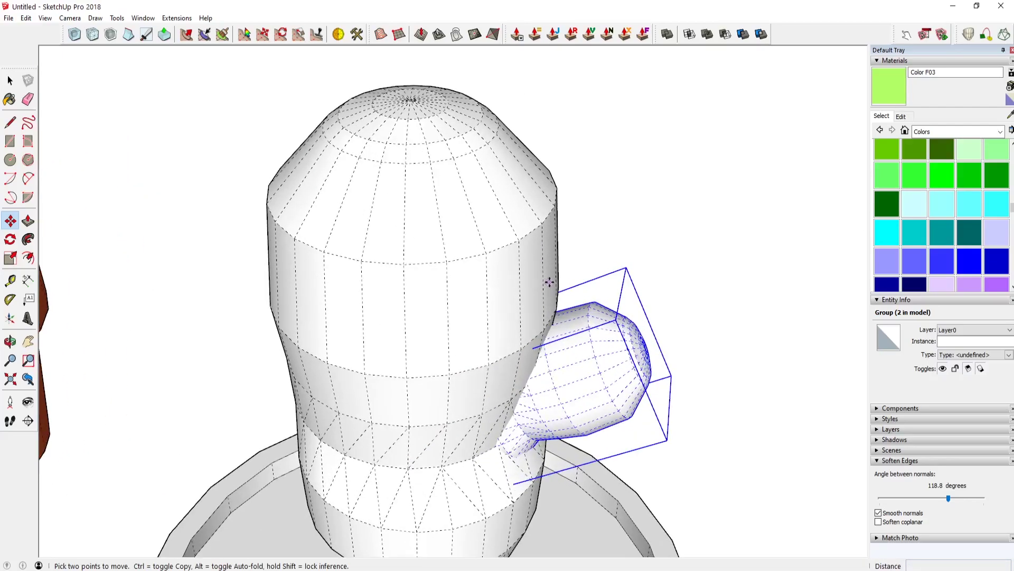
{"action": "key", "text": "l"}
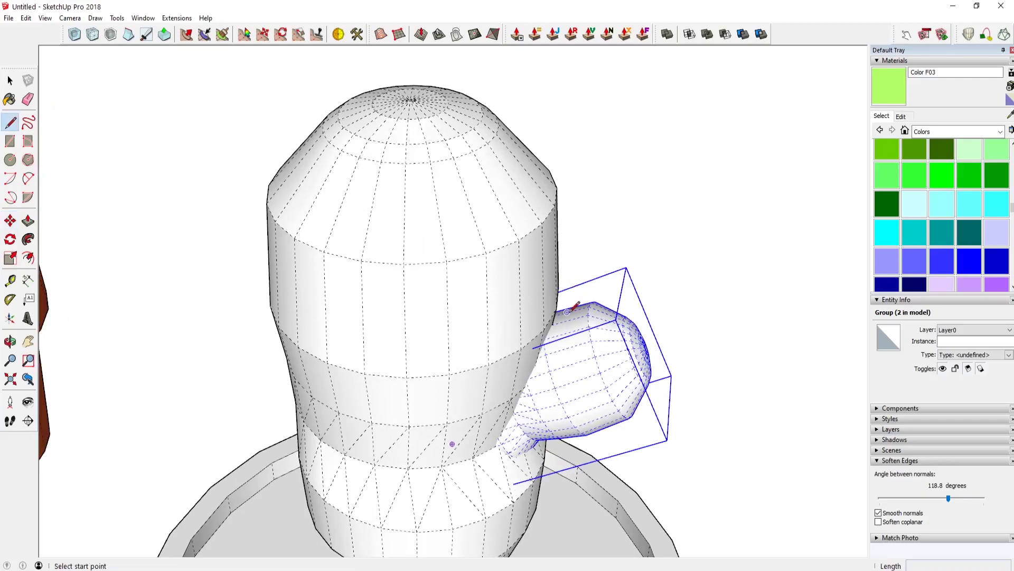
{"action": "key", "text": "space"}
{"action": "key", "text": "m"}
{"action": "left_click", "coordinate": [567, 319]}
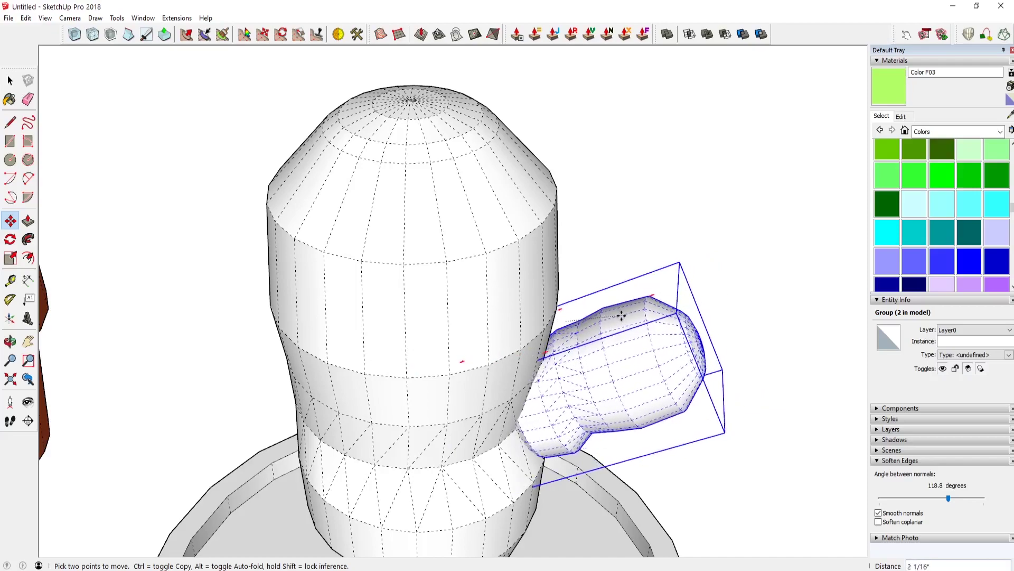
{"action": "scroll", "coordinate": [622, 315], "scroll_direction": "down", "scroll_amount": 2}
{"action": "scroll", "coordinate": [622, 315], "scroll_direction": "down", "scroll_amount": 2}
{"action": "scroll", "coordinate": [622, 315], "scroll_direction": "up", "scroll_amount": 3}
{"action": "middle_click_drag", "start_coordinate": [618, 275], "coordinate": [610, 247]}
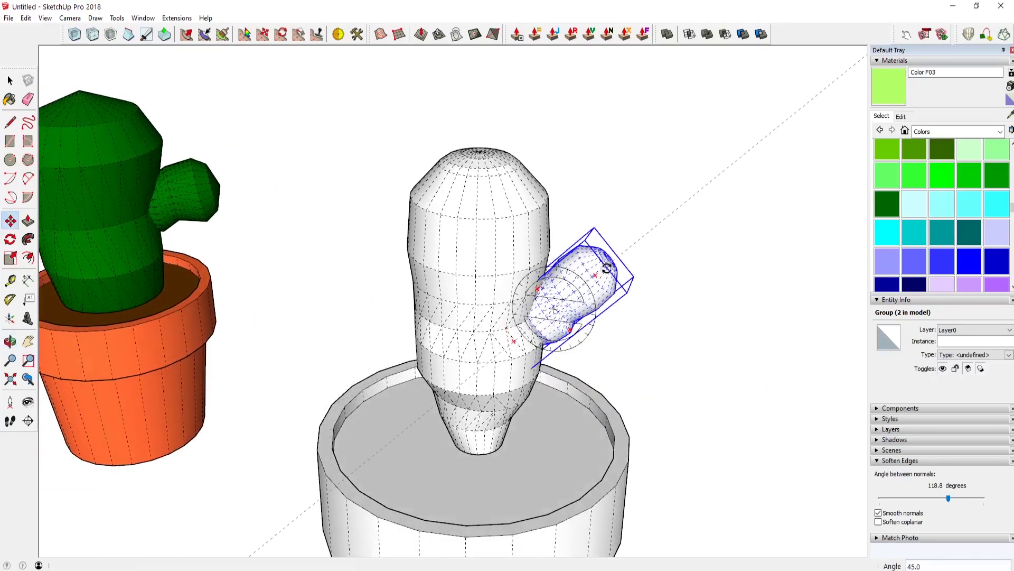
{"action": "left_click", "coordinate": [529, 238]}
Clear the selection and bring up the standard camera views.
{"action": "scroll", "coordinate": [529, 237], "scroll_direction": "down", "scroll_amount": 2}
{"action": "key", "text": "space"}
{"action": "scroll", "coordinate": [529, 237], "scroll_direction": "down", "scroll_amount": 1}
{"action": "left_click", "coordinate": [578, 209]}
{"action": "left_click", "coordinate": [44, 18]}
{"action": "mouse_move", "coordinate": [135, 59]}
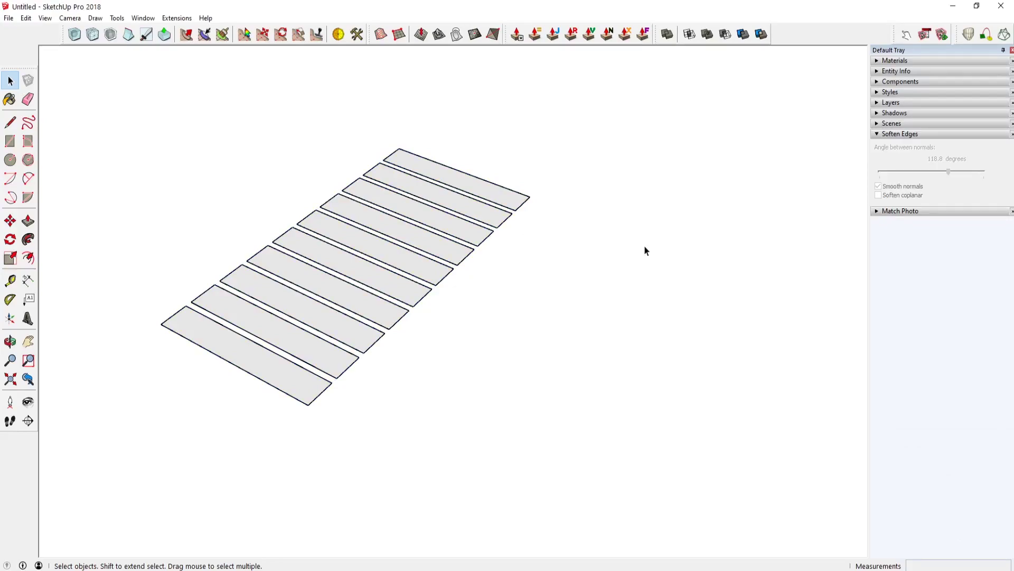
Scale all crosswalk slats longer, then shorter, along the green axis.
{"action": "key", "text": "ctrl+a"}
{"action": "key", "text": "s"}
{"action": "left_click_drag", "start_coordinate": [450, 173], "coordinate": [558, 113]}
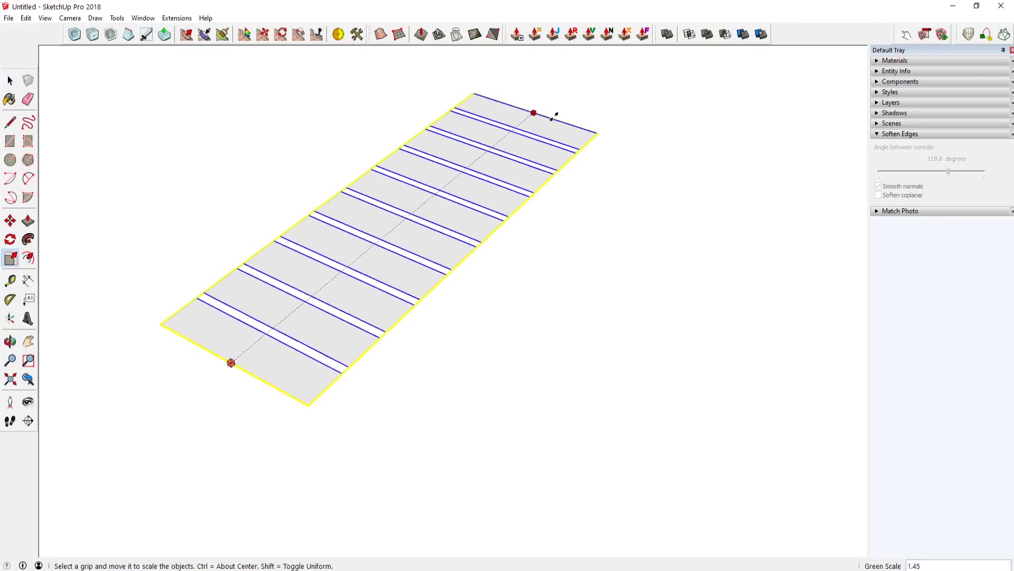
{"action": "left_click", "coordinate": [558, 113]}
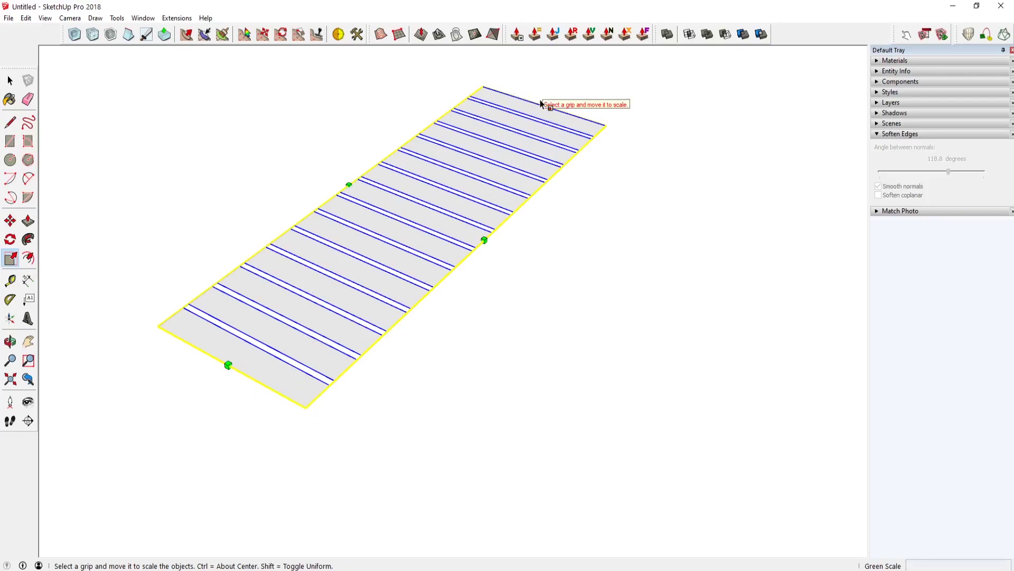
{"action": "left_click_drag", "start_coordinate": [543, 104], "coordinate": [383, 266]}
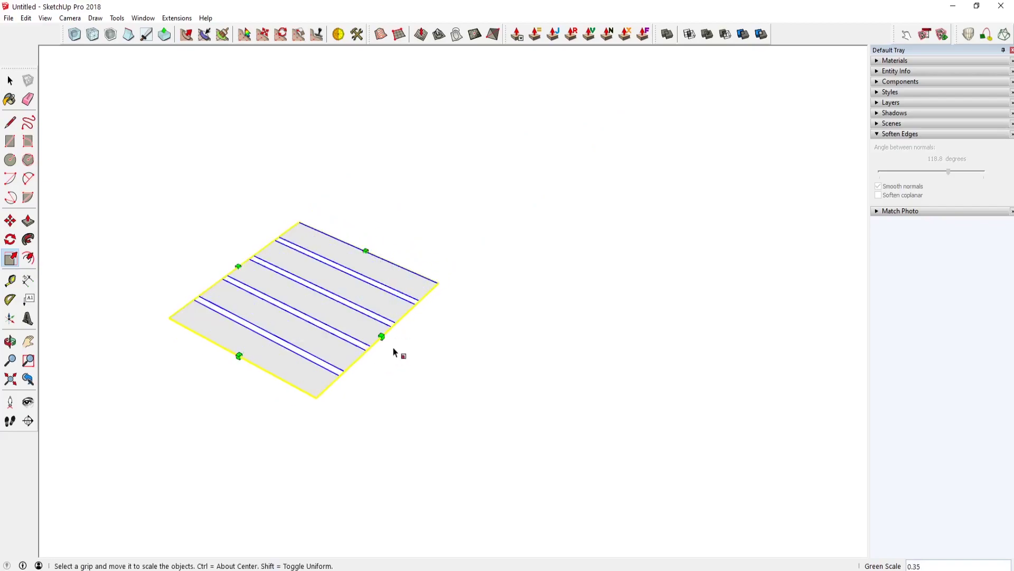
Scale the crosswalk to double width along the red axis, then narrow it again.
{"action": "left_click", "coordinate": [382, 336]}
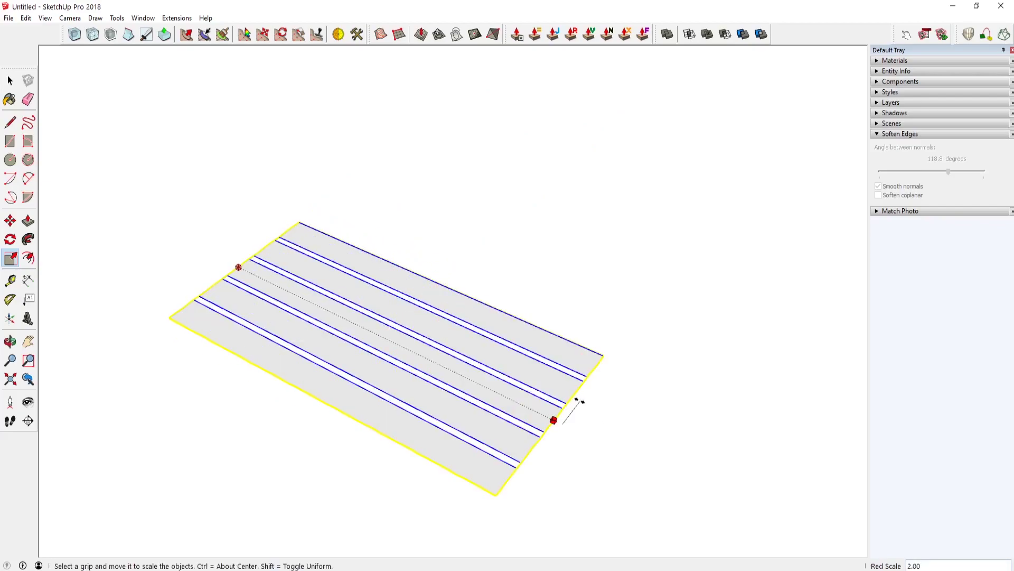
{"action": "left_click", "coordinate": [577, 402]}
{"action": "left_click", "coordinate": [554, 420]}
{"action": "left_click", "coordinate": [349, 336]}
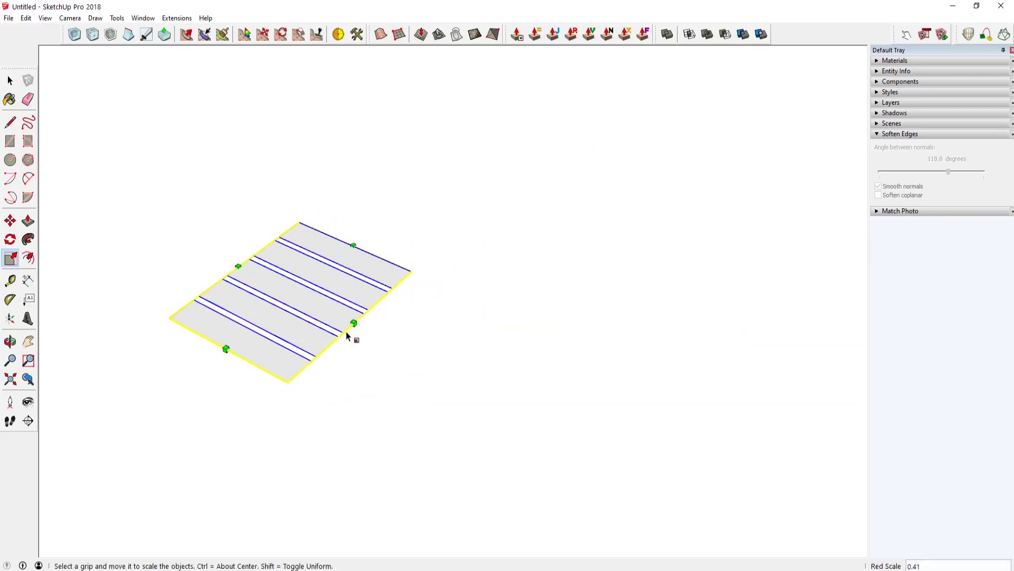
{"action": "key", "text": "space"}
{"action": "left_click", "coordinate": [570, 260]}
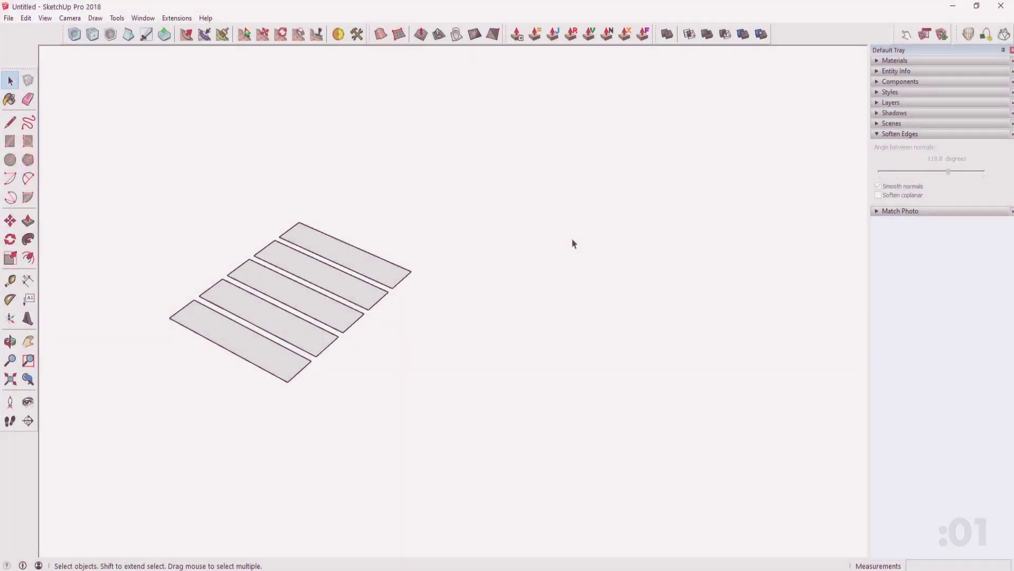
Draw an 8' by 2' stripe rectangle, reverse its face and group it.
{"action": "key", "text": "r"}
{"action": "left_click", "coordinate": [400, 381]}
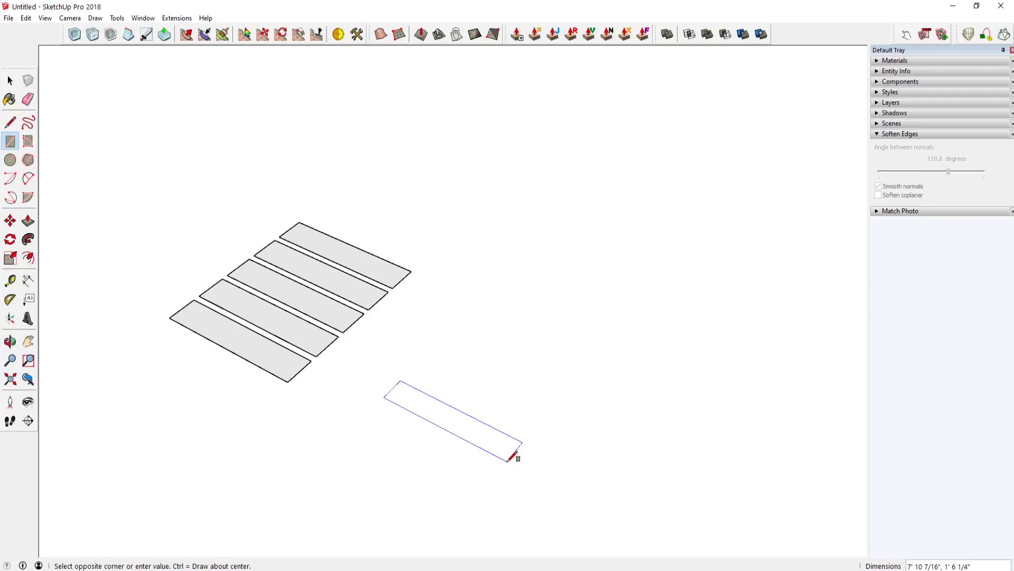
{"action": "type", "text": "8',2"}
{"action": "key", "text": "Return"}
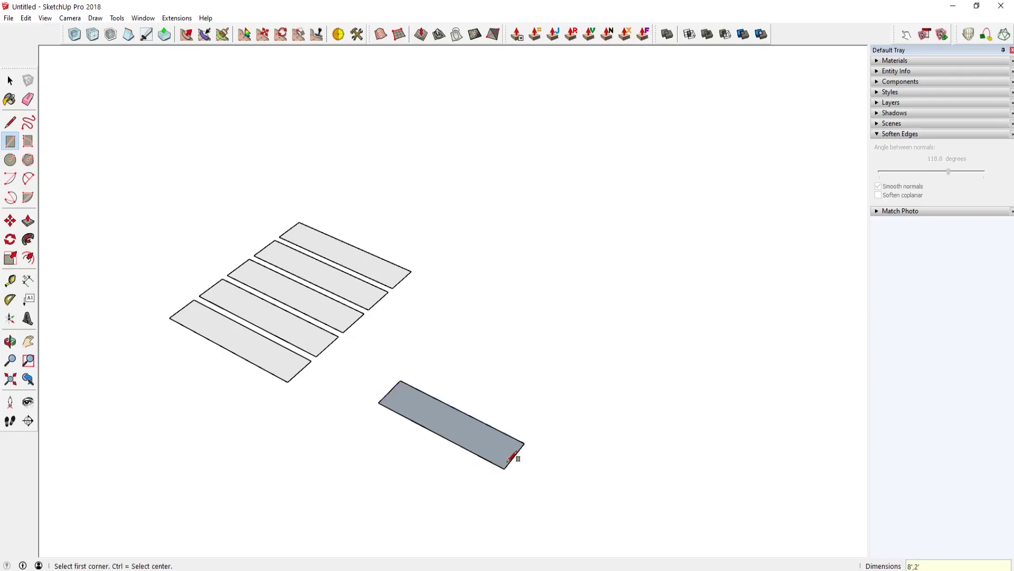
{"action": "key", "text": "space"}
{"action": "right_click", "coordinate": [505, 458]}
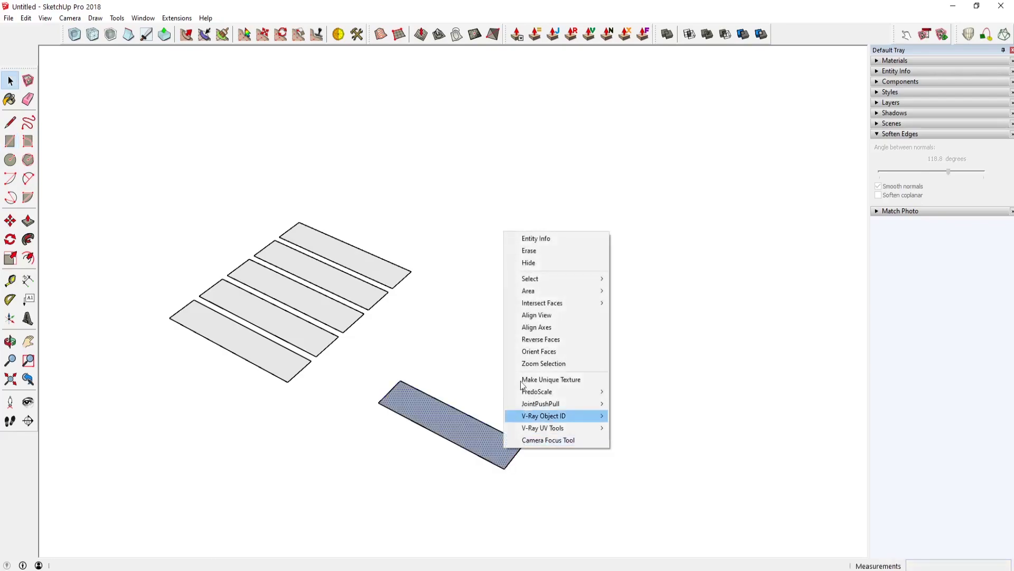
{"action": "left_click", "coordinate": [569, 340]}
{"action": "right_click", "coordinate": [487, 447]}
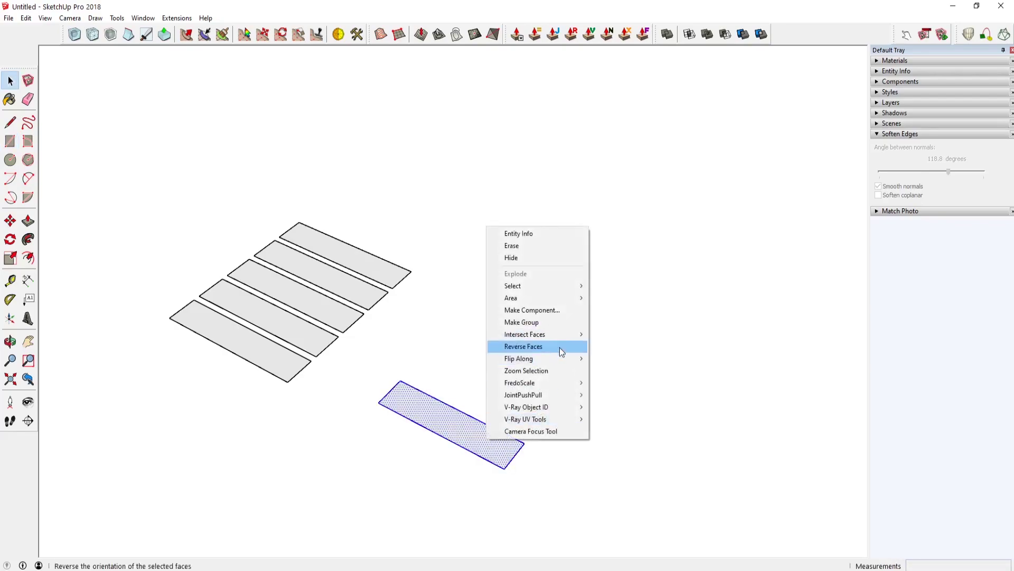
{"action": "left_click", "coordinate": [559, 323]}
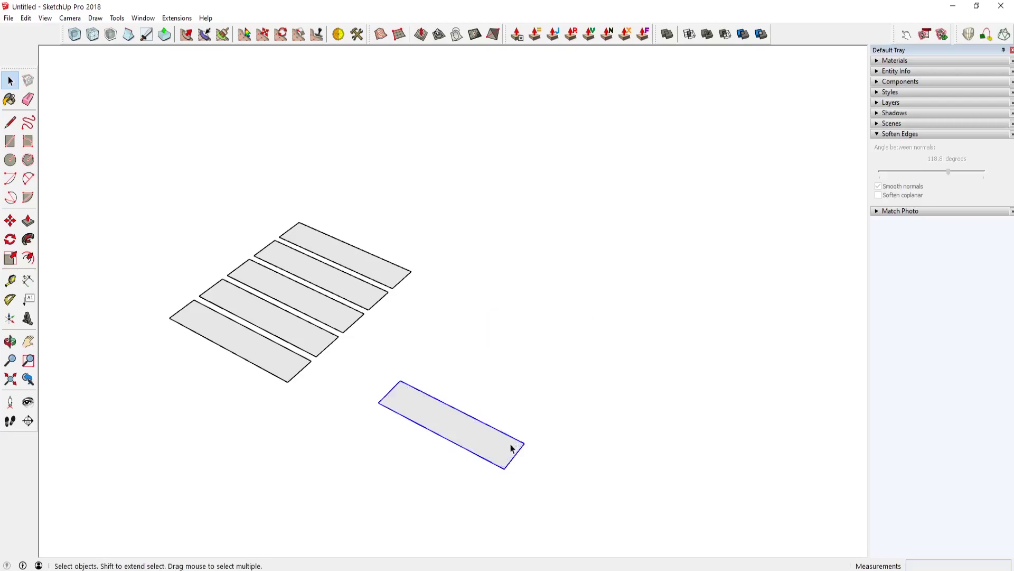
Copy the stripe group beside itself and group both stripes together.
{"action": "key", "text": "q"}
{"action": "key", "text": "m"}
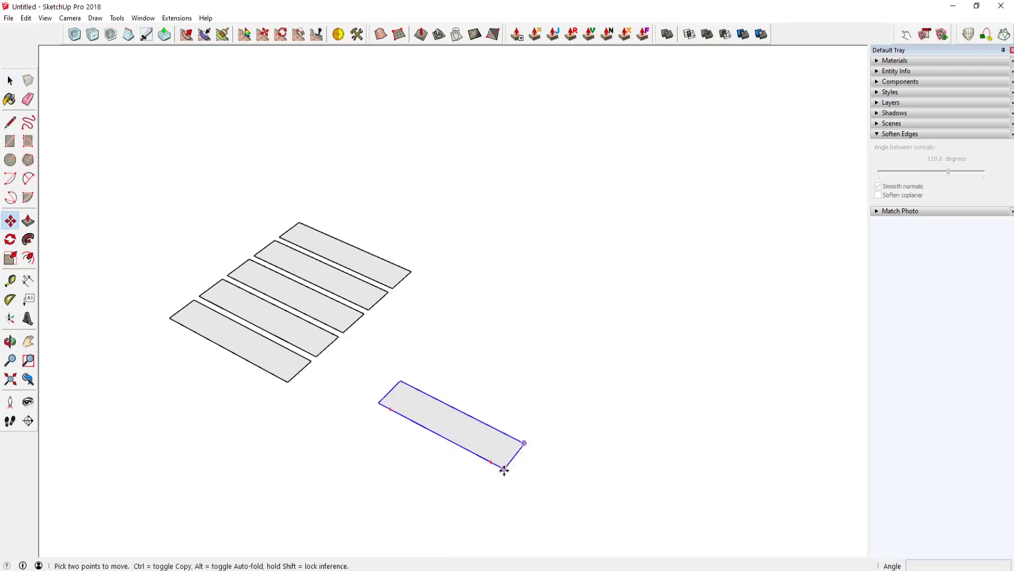
{"action": "key", "text": "ctrl"}
{"action": "left_click", "coordinate": [503, 468]}
{"action": "left_click", "coordinate": [533, 439]}
{"action": "key", "text": "space"}
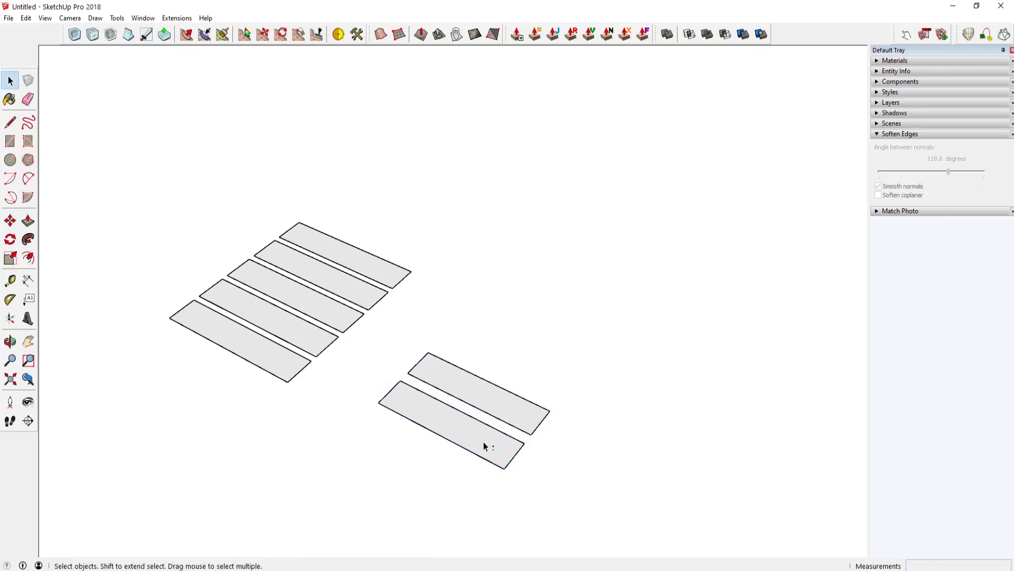
{"action": "left_click", "coordinate": [483, 444], "text": "ctrl"}
{"action": "right_click", "coordinate": [525, 420]}
{"action": "left_click", "coordinate": [560, 289]}
Turn the two-stripe group into a component named Cross.
{"action": "right_click", "coordinate": [523, 408]}
{"action": "left_click", "coordinate": [585, 250]}
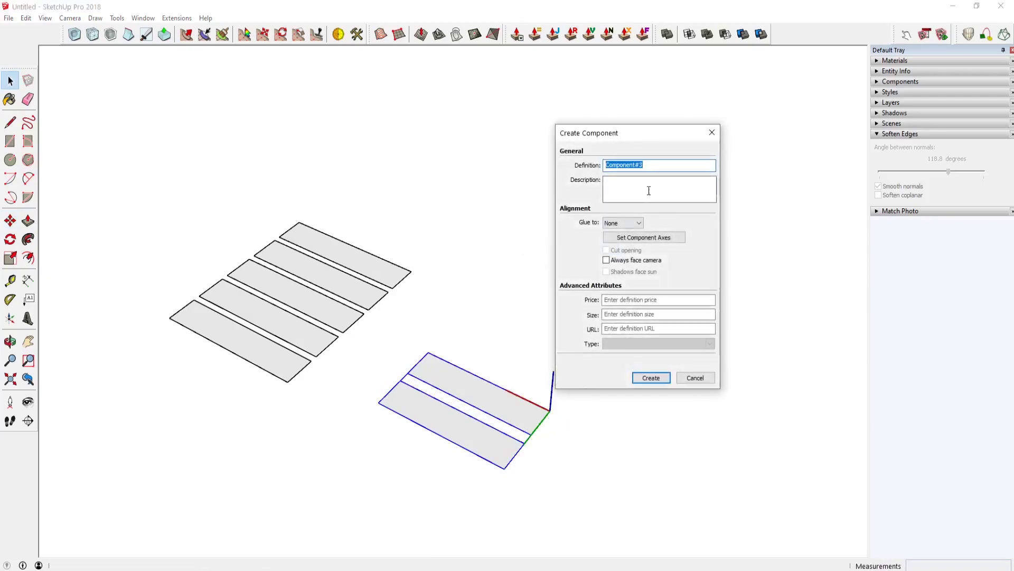
{"action": "type", "text": "CrossWalk"}
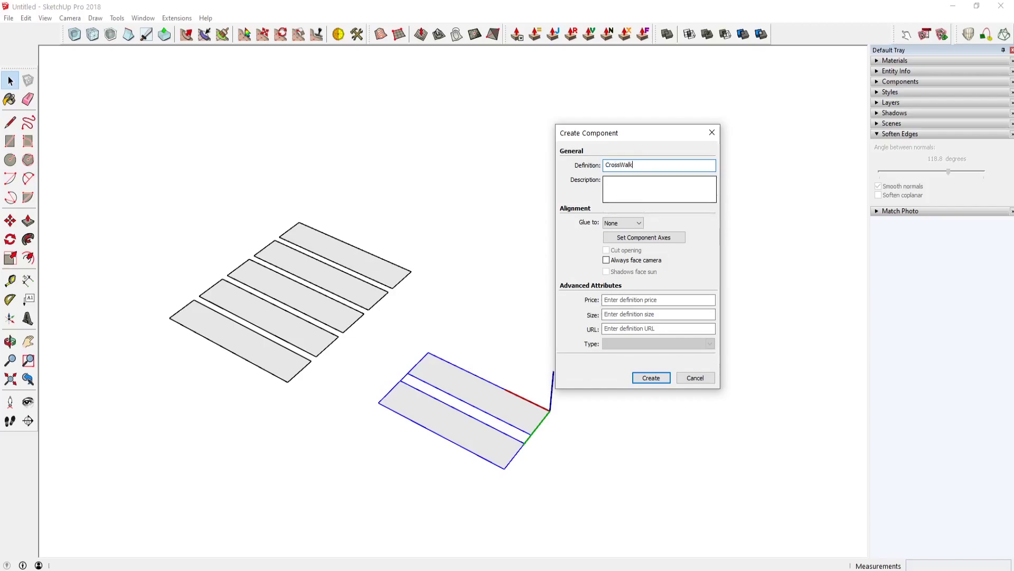
{"action": "key", "text": "Return"}
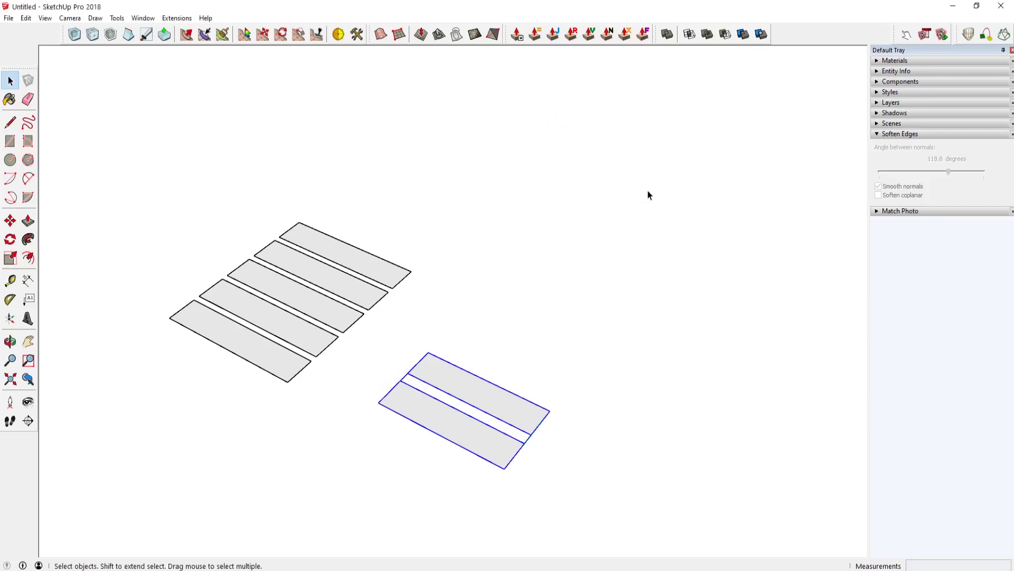
Delete the extra stripe inside the Cross component, leaving one slat.
{"action": "double_click", "coordinate": [474, 396]}
{"action": "left_click", "coordinate": [549, 418]}
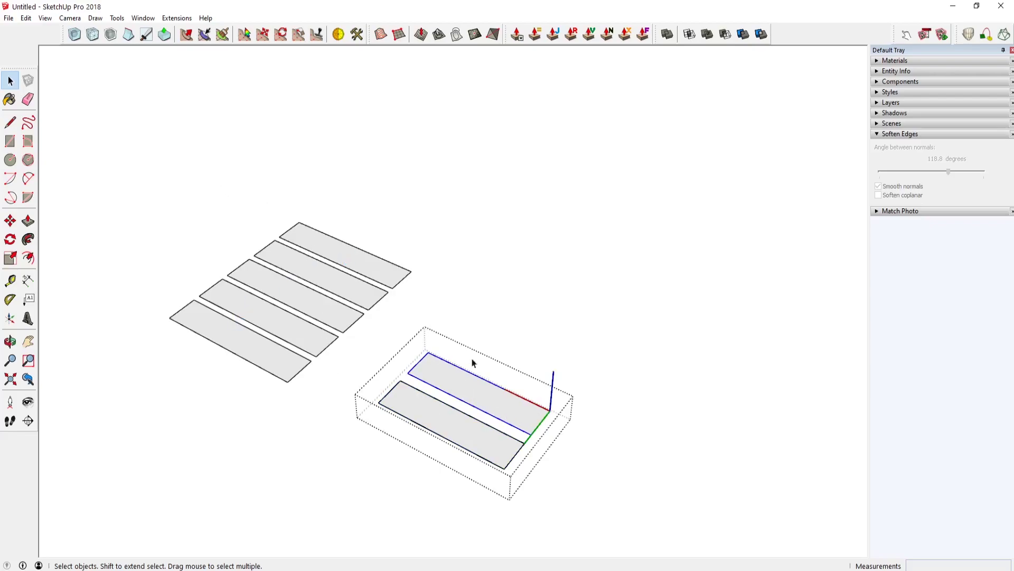
{"action": "key", "text": "Delete"}
{"action": "left_click", "coordinate": [583, 312]}
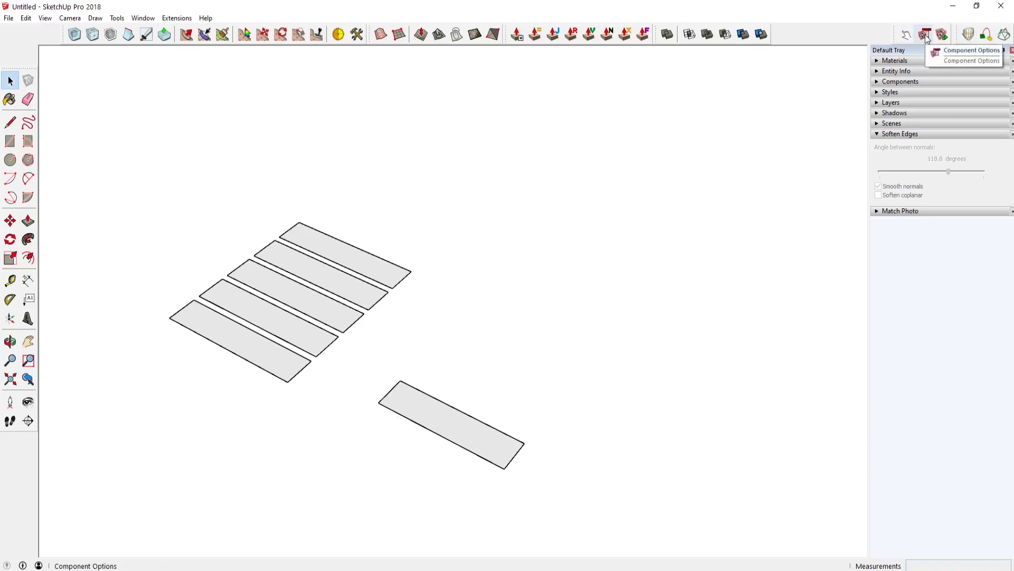
Open Component Attributes for the crosswalk and name the inner stripe group Line.
{"action": "left_click", "coordinate": [497, 443]}
{"action": "left_click", "coordinate": [943, 35]}
{"action": "left_click_drag", "start_coordinate": [747, 119], "coordinate": [782, 118]}
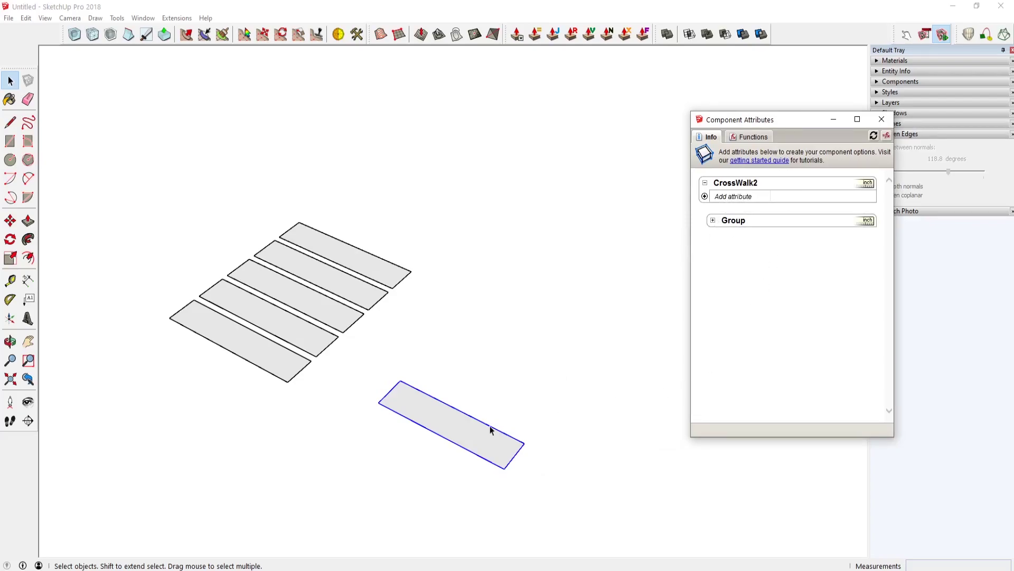
{"action": "left_click", "coordinate": [741, 222]}
{"action": "type", "text": "Line"}
{"action": "key", "text": "Return"}
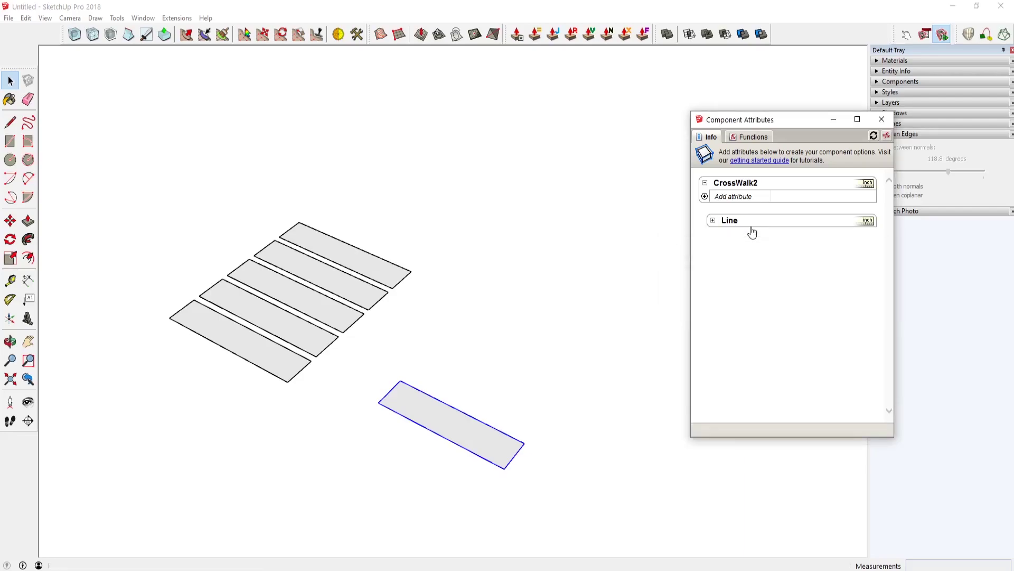
Add LenY and a ScaleTool behaviour to CrossWalk2, allowing only red and green scaling.
{"action": "left_click", "coordinate": [713, 220]}
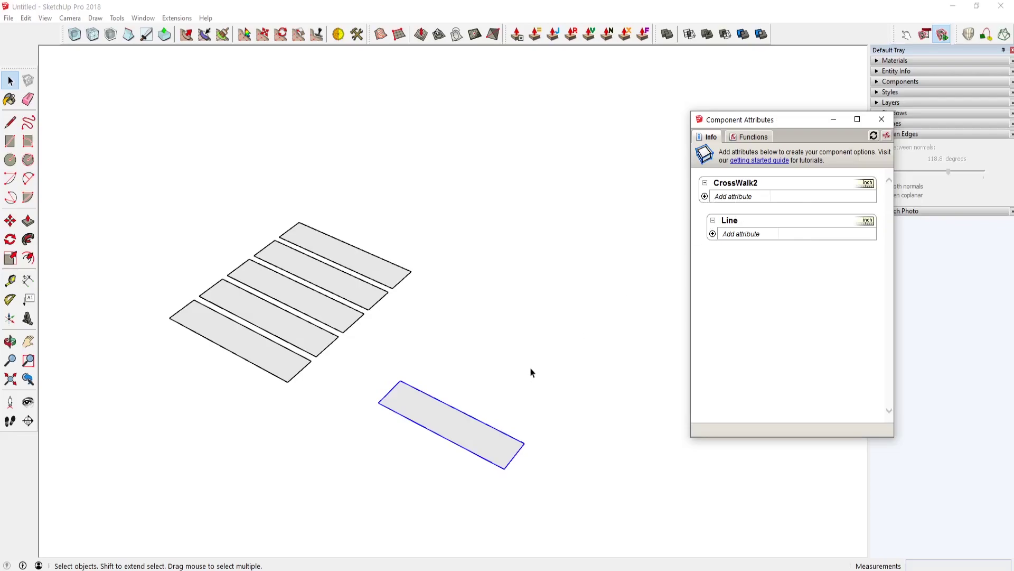
{"action": "left_click", "coordinate": [705, 197]}
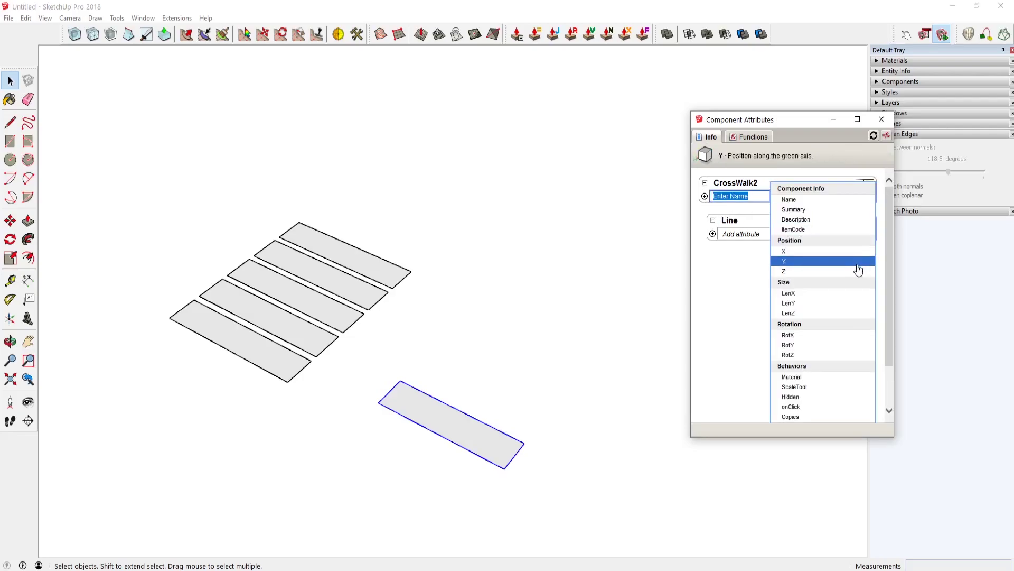
{"action": "left_click", "coordinate": [834, 303]}
{"action": "left_click", "coordinate": [706, 220]}
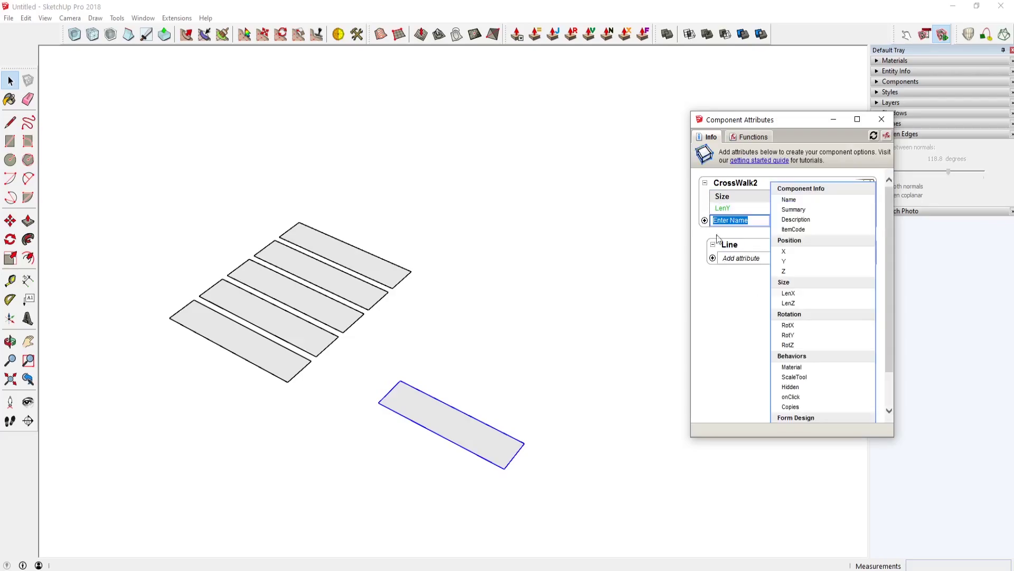
{"action": "left_click", "coordinate": [837, 378]}
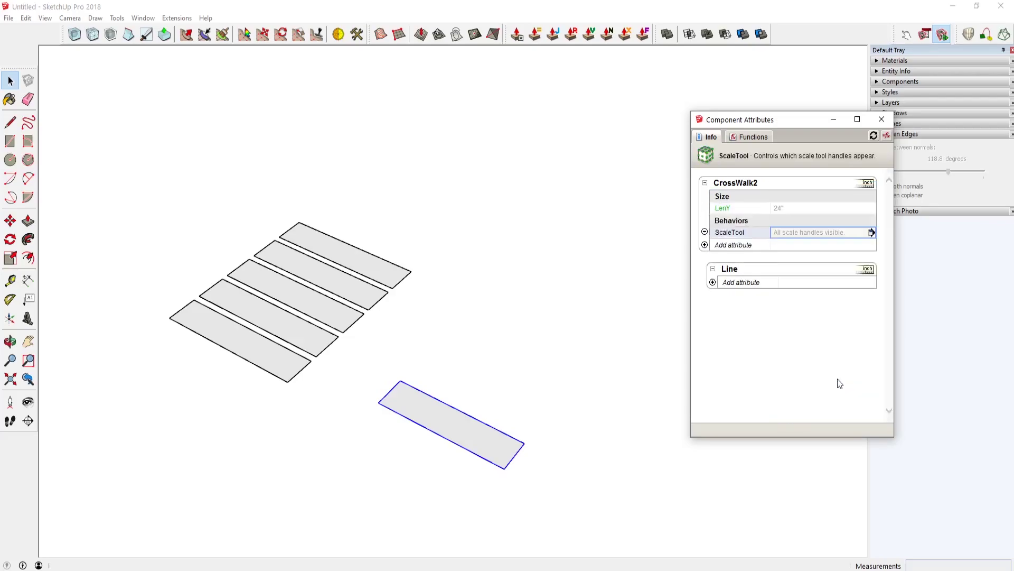
{"action": "left_click", "coordinate": [860, 233]}
{"action": "left_click", "coordinate": [758, 219]}
{"action": "left_click", "coordinate": [758, 241]}
{"action": "left_click", "coordinate": [759, 253]}
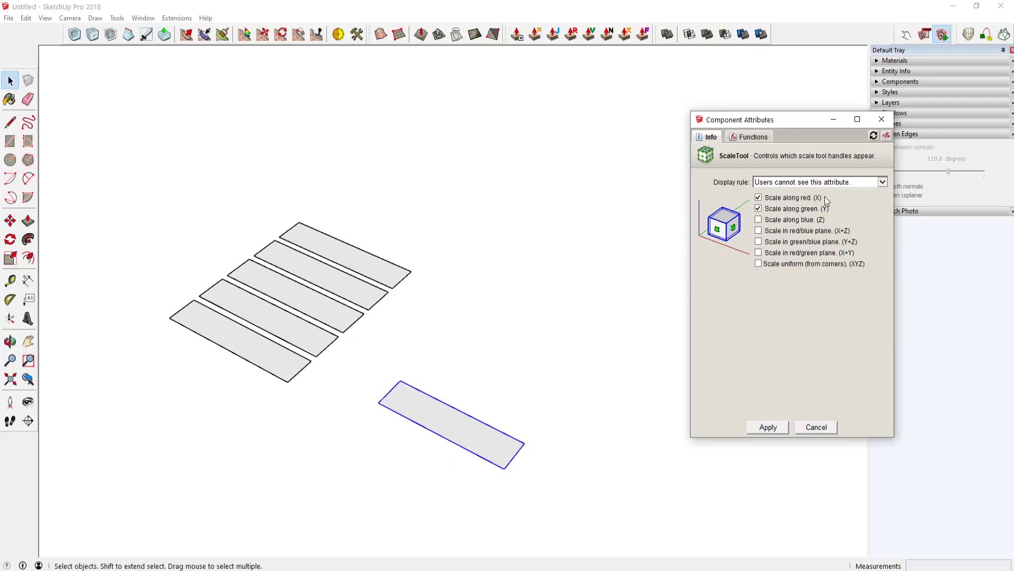
{"action": "left_click", "coordinate": [770, 427]}
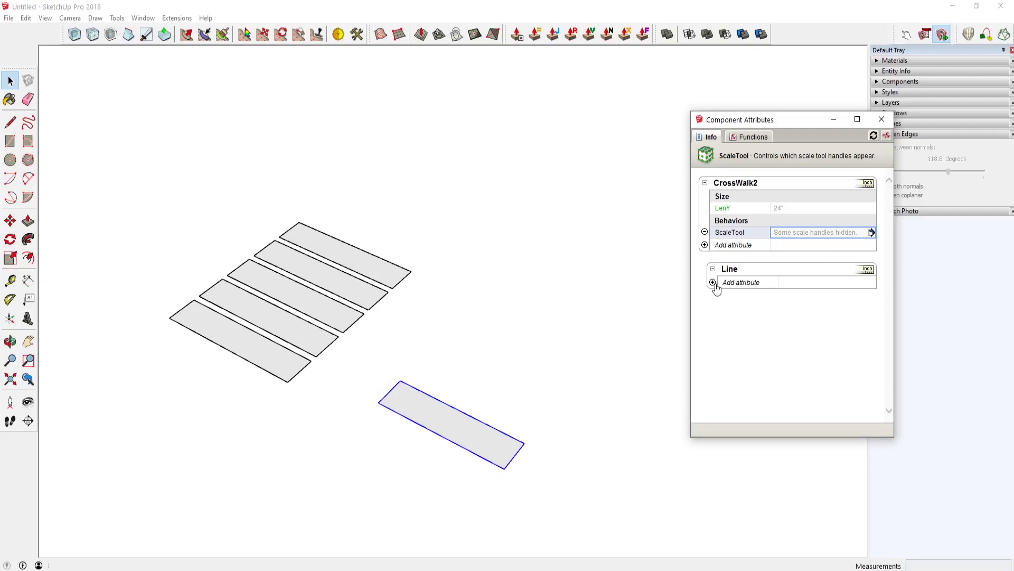
Add a Y position and a 24" LenY attribute to the Line part.
{"action": "left_click", "coordinate": [713, 282]}
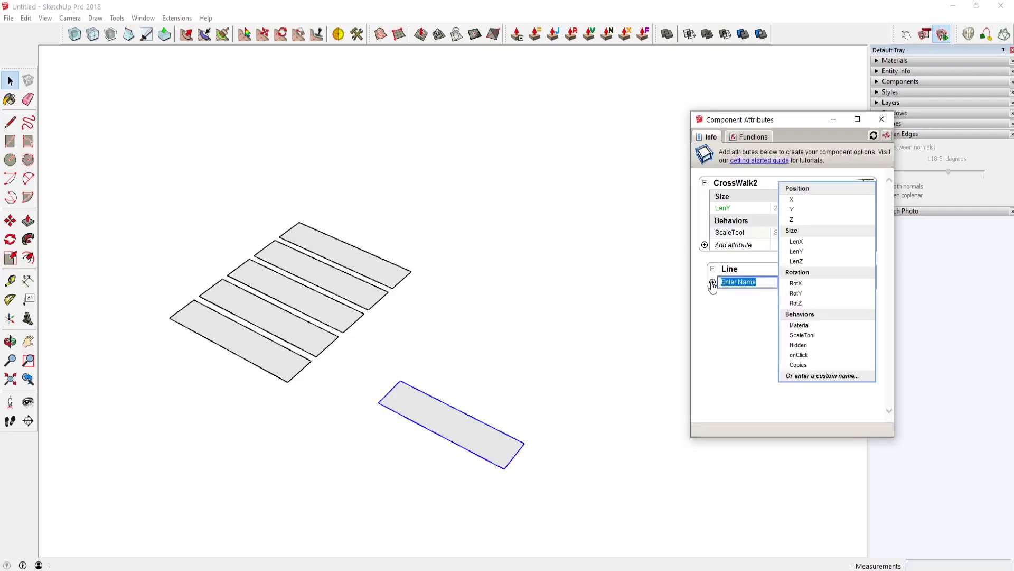
{"action": "left_click", "coordinate": [825, 211]}
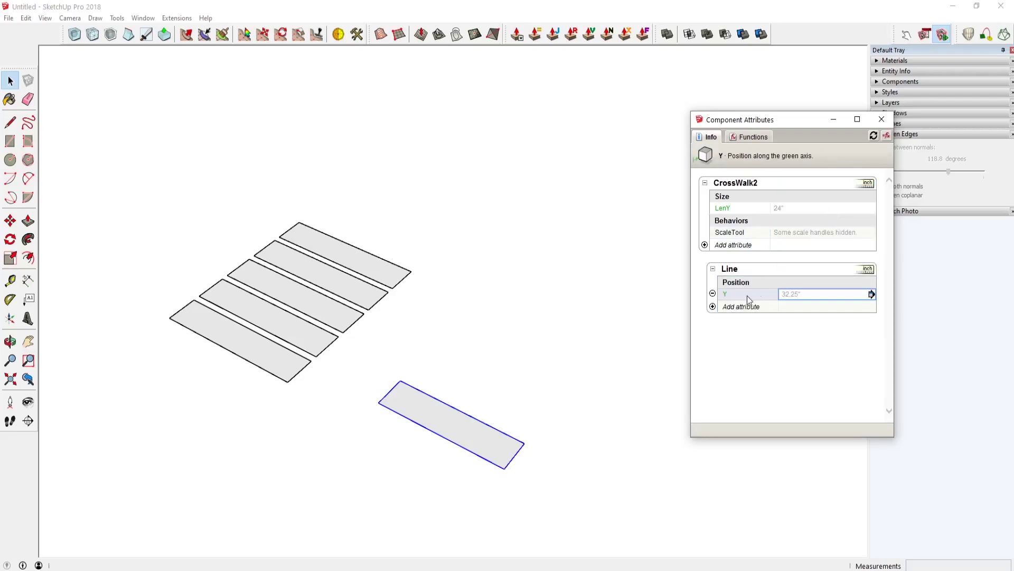
{"action": "left_click", "coordinate": [713, 307]}
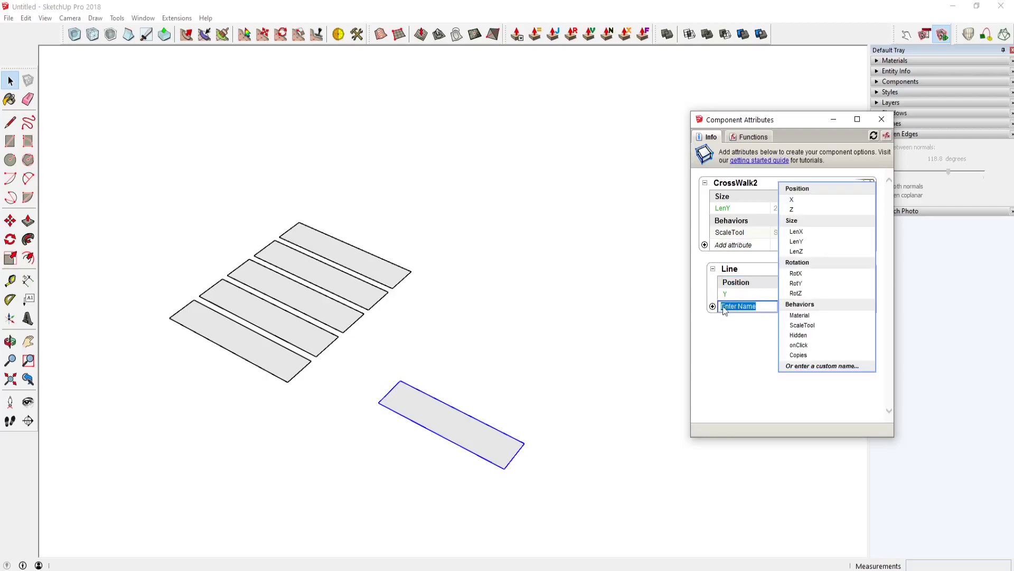
{"action": "left_click", "coordinate": [823, 242]}
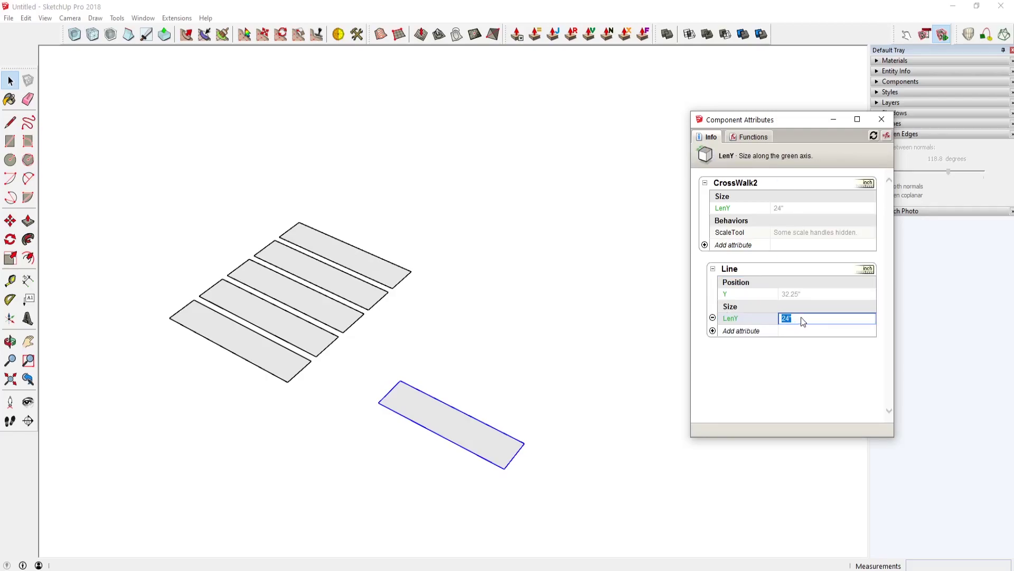
{"action": "type", "text": "4\""}
{"action": "key", "text": "Return"}
Add a Copies attribute to Line with formula =CrossWalk2!LenY/LenY.
{"action": "left_click", "coordinate": [714, 333]}
{"action": "left_click", "coordinate": [814, 349]}
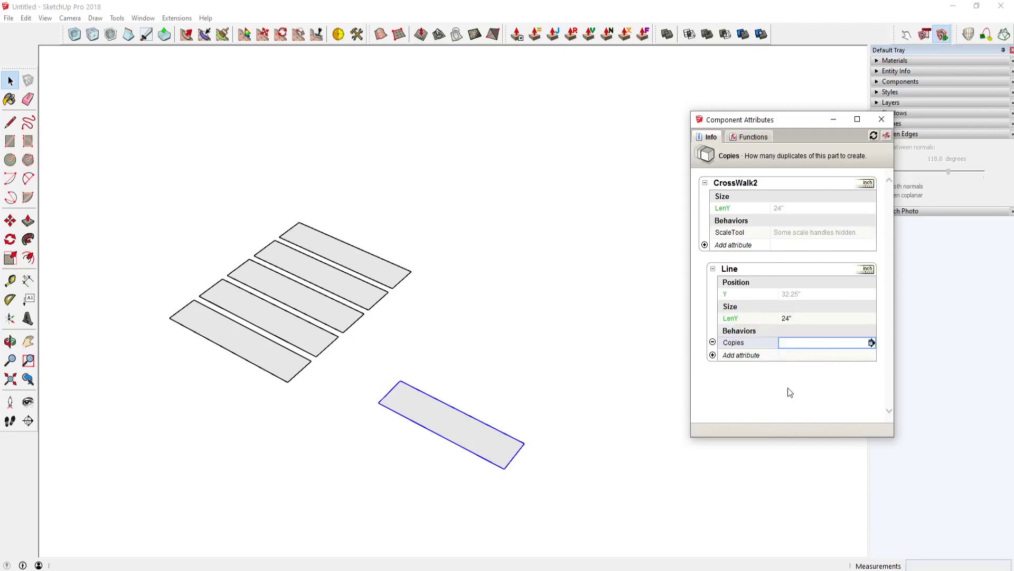
{"action": "left_click", "coordinate": [799, 342]}
{"action": "type", "text": "="}
{"action": "left_click", "coordinate": [731, 213]}
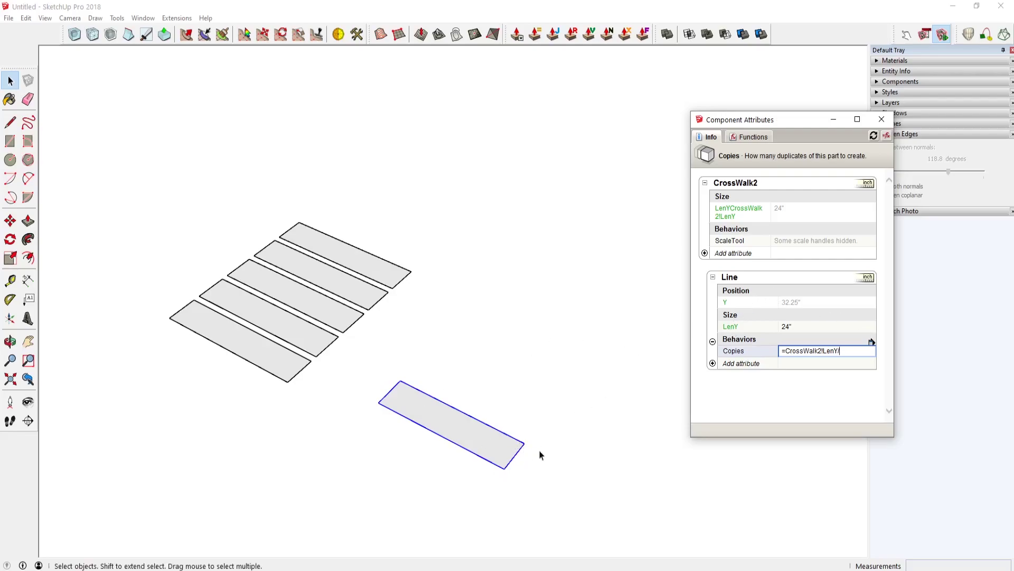
{"action": "left_click", "coordinate": [733, 328]}
{"action": "key", "text": "Return"}
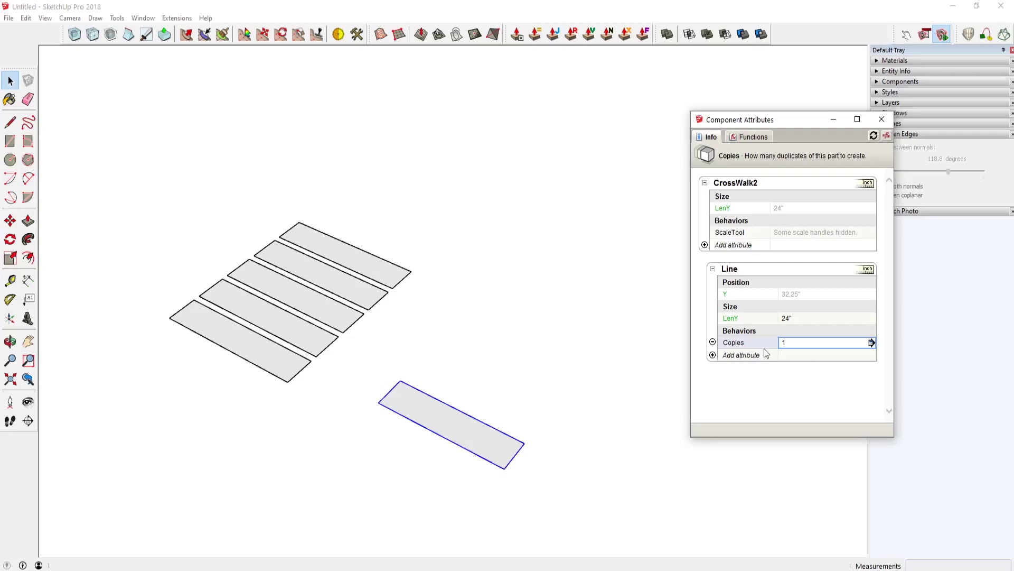
Test-stretch the stripe with the Scale tool, then undo the stretch.
{"action": "left_click", "coordinate": [469, 442]}
{"action": "key", "text": "s"}
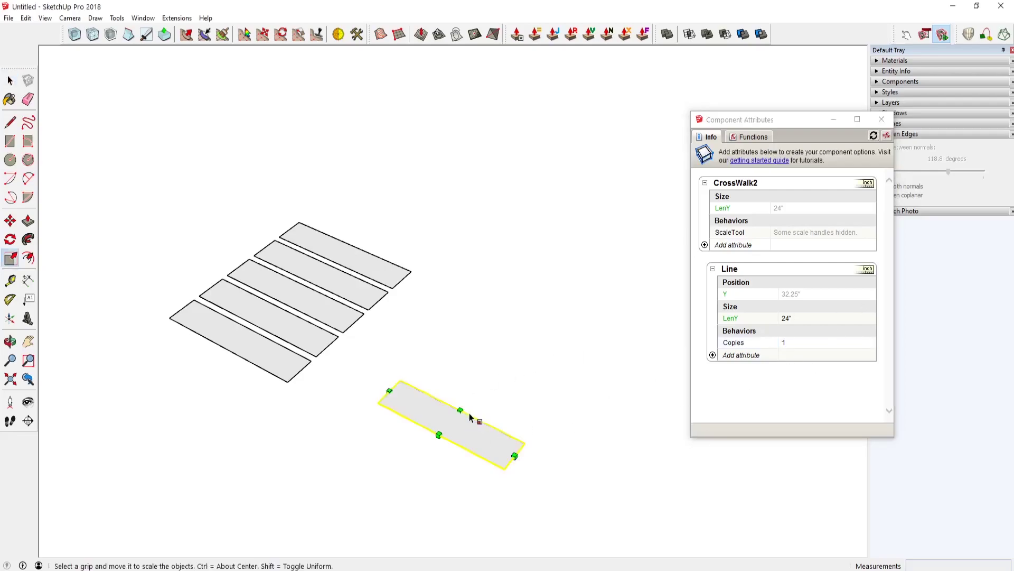
{"action": "left_click_drag", "start_coordinate": [462, 407], "coordinate": [611, 475]}
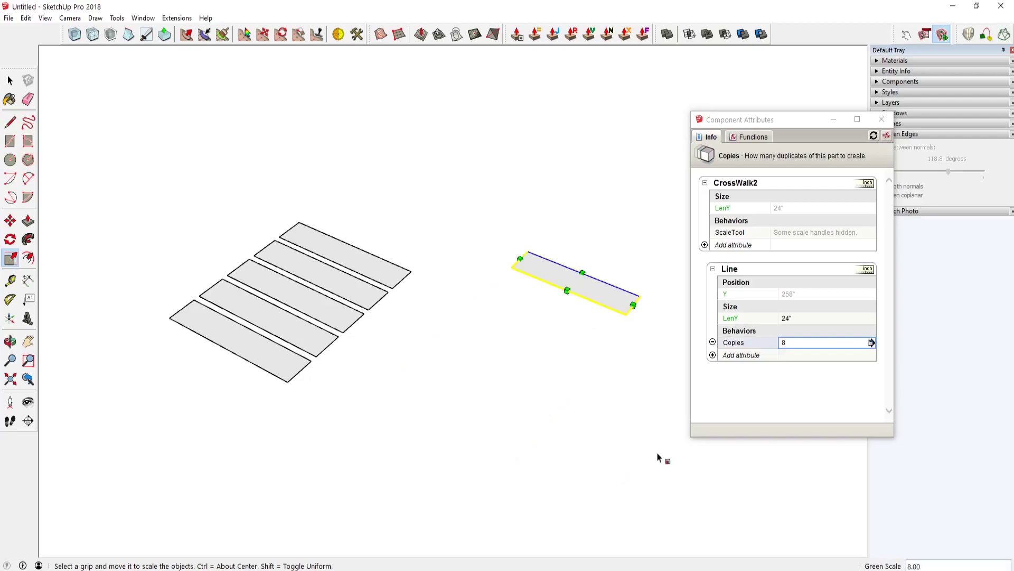
{"action": "key", "text": "ctrl+z"}
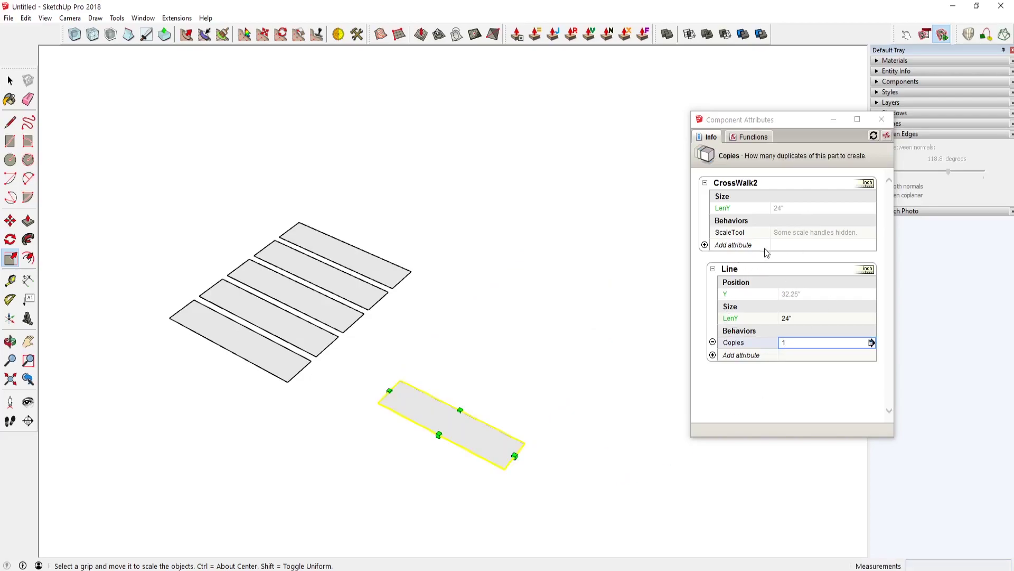
Add a custom Spacing attribute to CrossWalk2.
{"action": "left_click", "coordinate": [705, 245]}
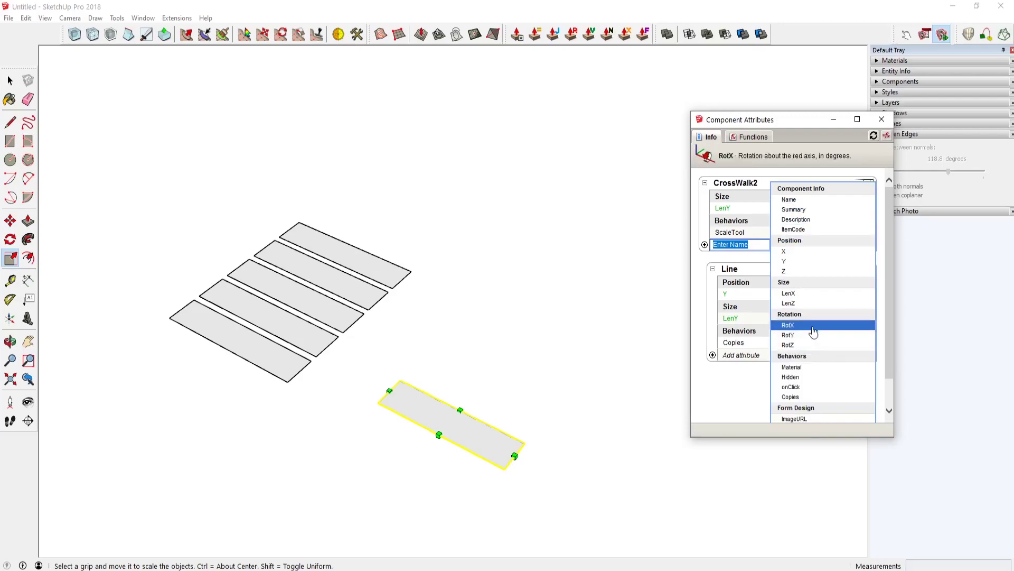
{"action": "scroll", "coordinate": [816, 391], "scroll_direction": "down", "scroll_amount": 1}
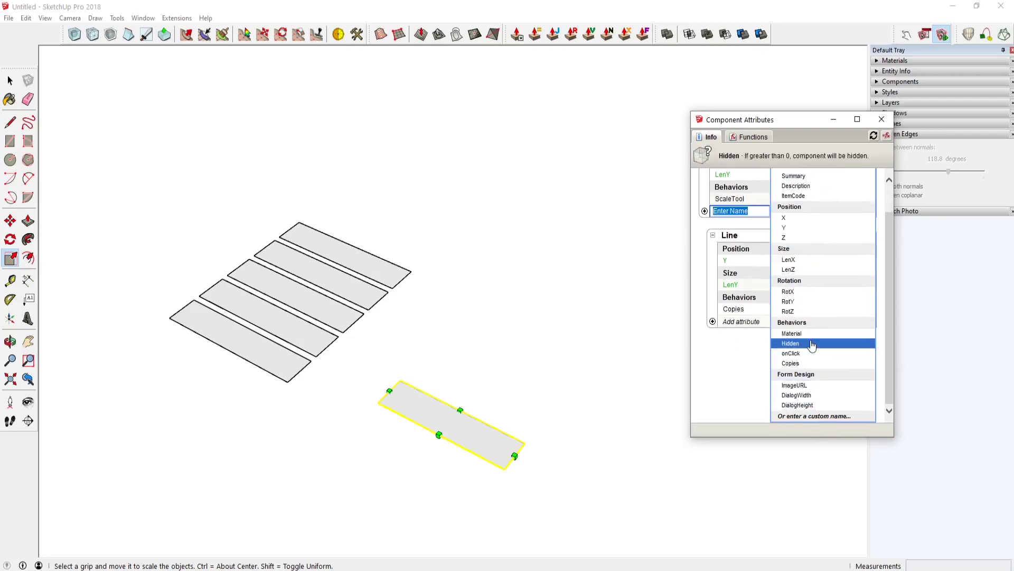
{"action": "type", "text": "Spacing"}
{"action": "key", "text": "Return"}
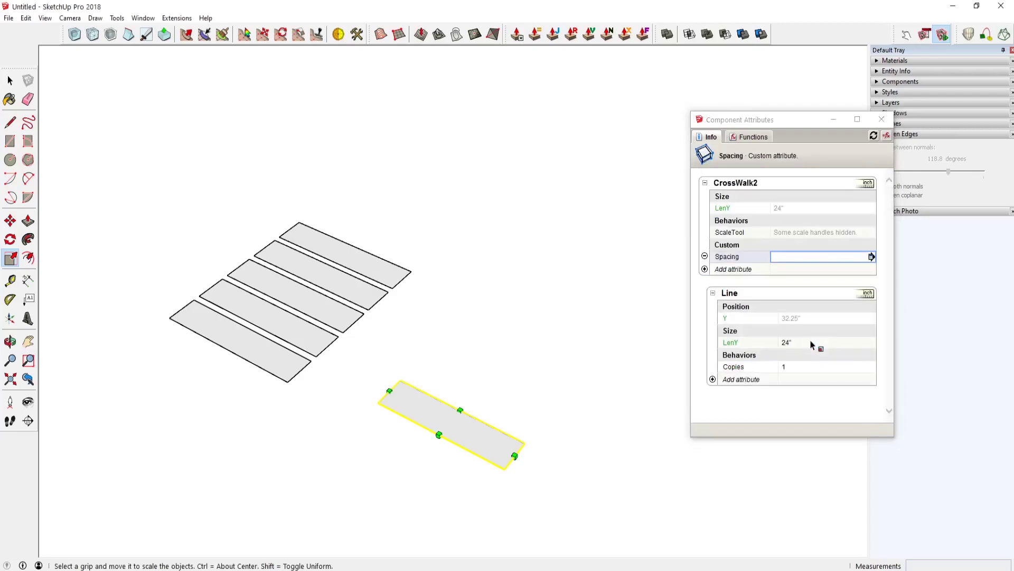
Set Line Y to =COPY*(LenY+CrossWalk2!Spacing) and give Spacing a 6" value.
{"action": "left_click", "coordinate": [795, 318]}
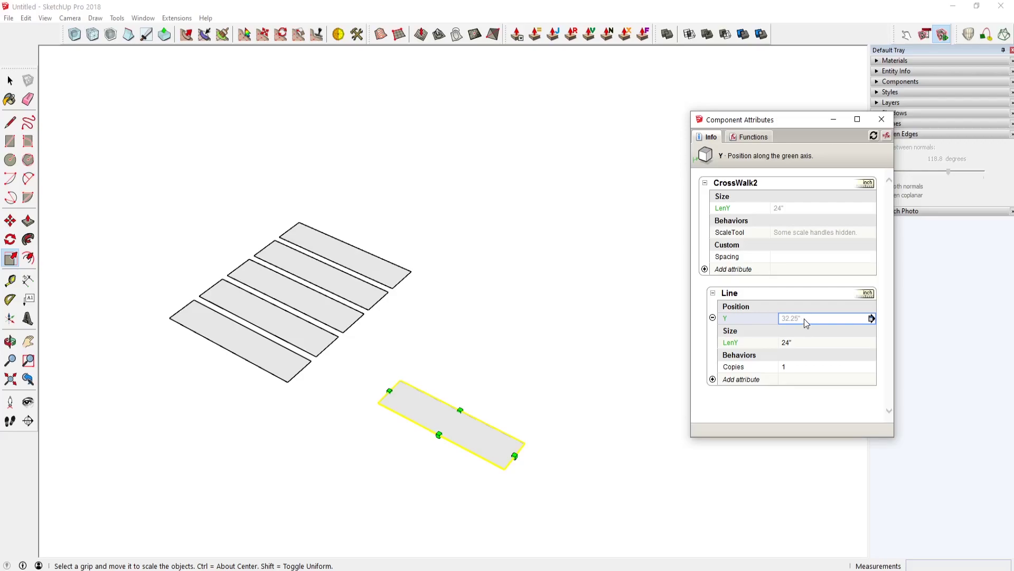
{"action": "left_click", "coordinate": [804, 318]}
{"action": "left_click_drag", "start_coordinate": [808, 318], "coordinate": [766, 318]}
{"action": "type", "text": "=C"}
{"action": "type", "text": "OPY*("}
{"action": "left_click", "coordinate": [734, 344]}
{"action": "left_click", "coordinate": [737, 258]}
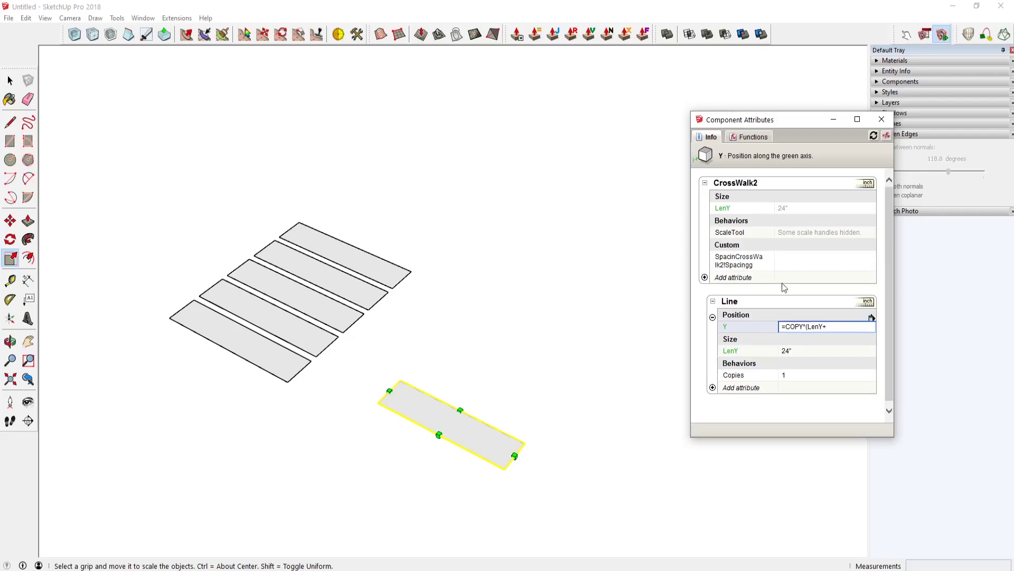
{"action": "left_click", "coordinate": [733, 265]}
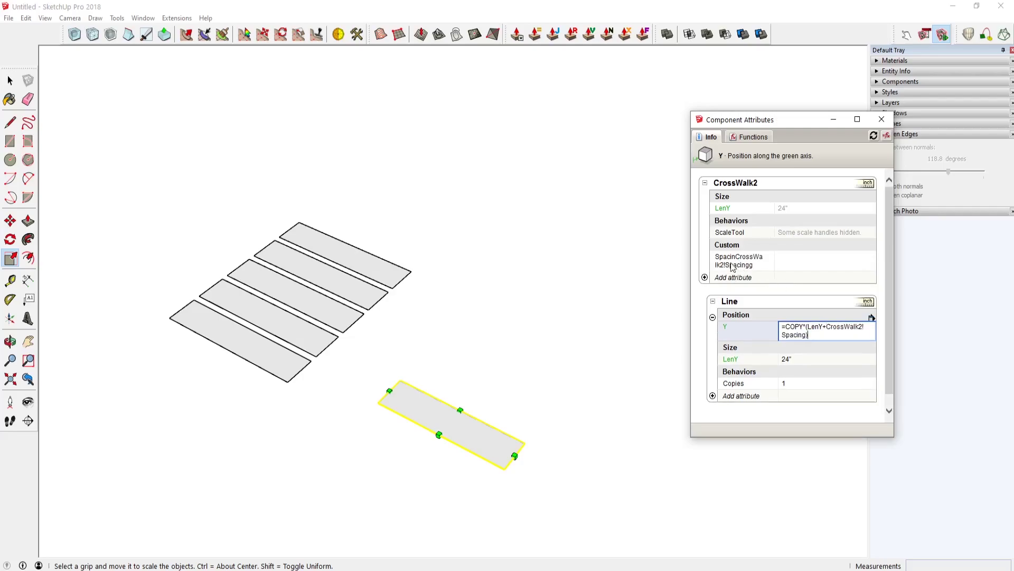
{"action": "key", "text": "Return"}
{"action": "left_click", "coordinate": [768, 258]}
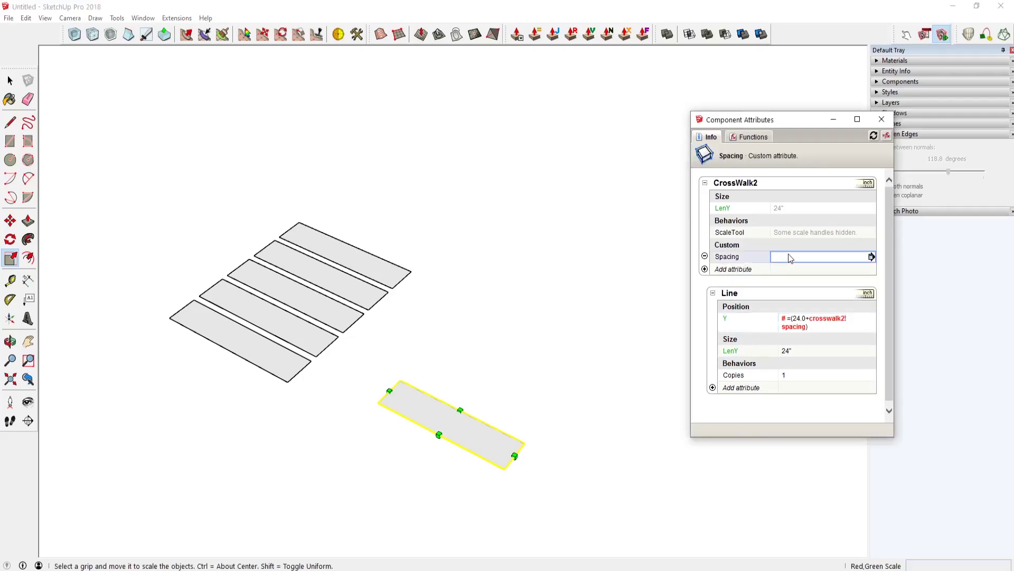
{"action": "type", "text": "6"}
{"action": "key", "text": "Return"}
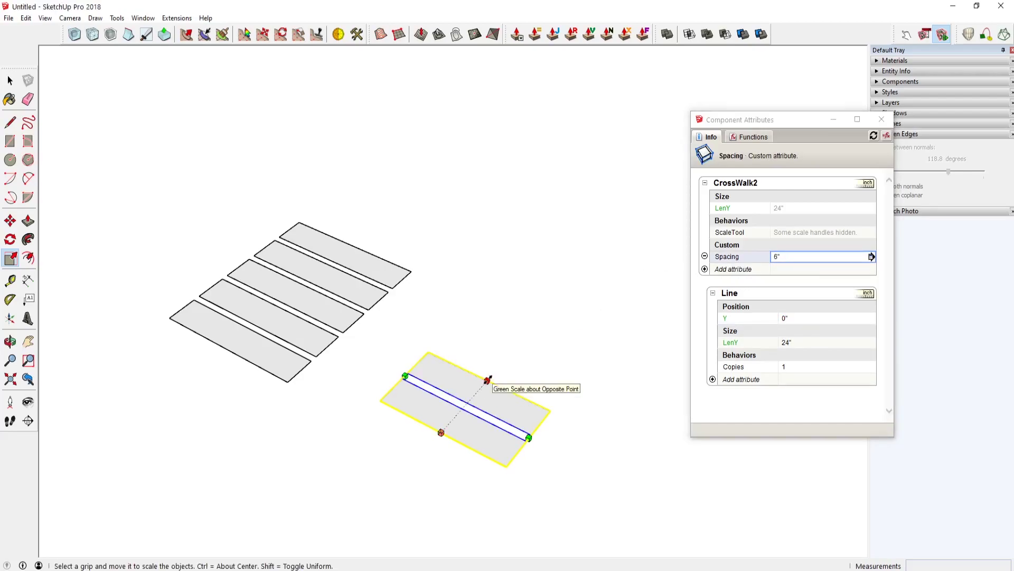
{"action": "key", "text": "space"}
Scale the crosswalk along green, doubling its length, until it holds ten stripes.
{"action": "left_click", "coordinate": [584, 347]}
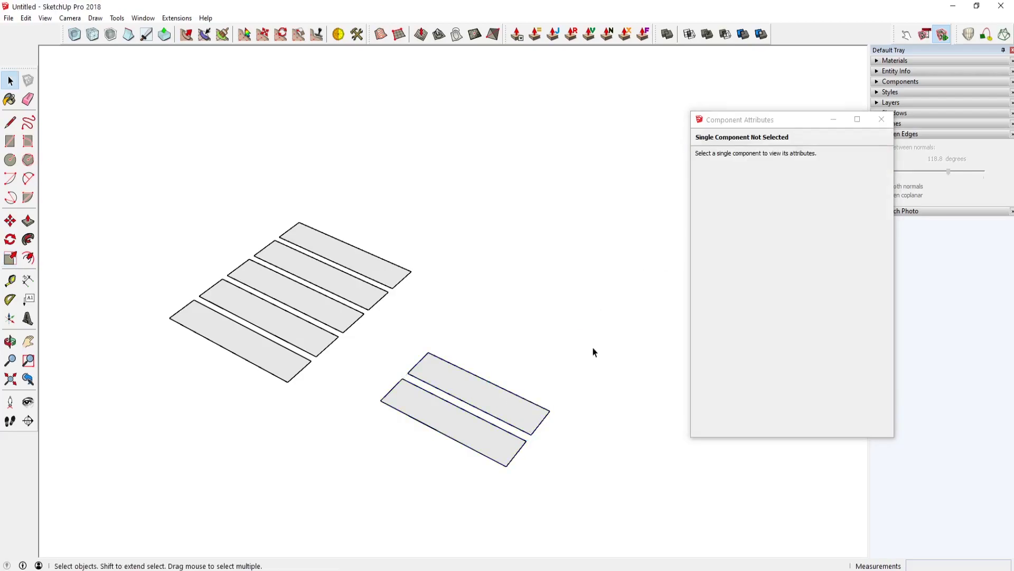
{"action": "left_click", "coordinate": [502, 405]}
{"action": "key", "text": "s"}
{"action": "left_click_drag", "start_coordinate": [490, 381], "coordinate": [614, 271]}
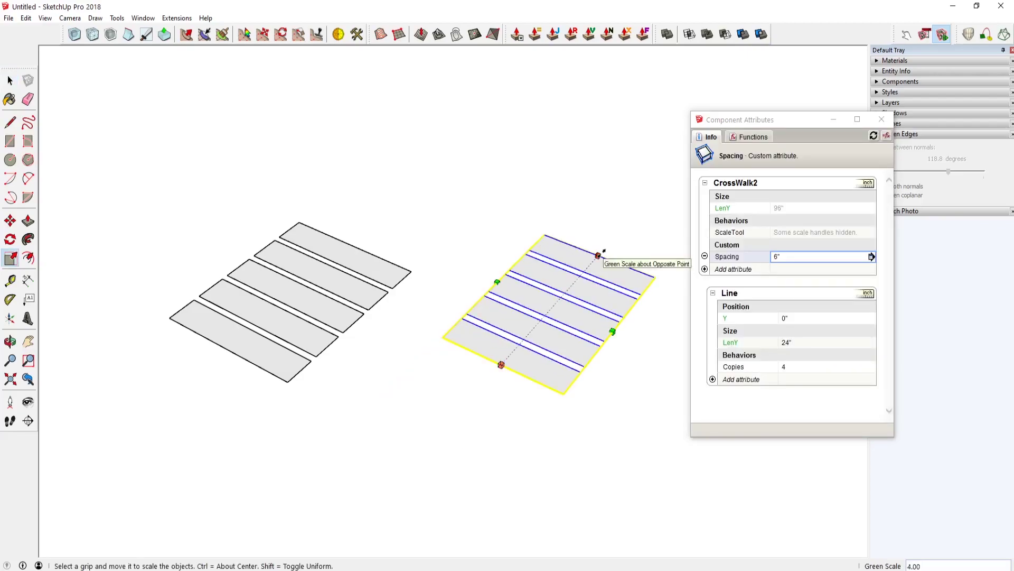
{"action": "left_click", "coordinate": [598, 255]}
{"action": "type", "text": "2"}
{"action": "key", "text": "Return"}
{"action": "left_click_drag", "start_coordinate": [520, 344], "coordinate": [643, 291]}
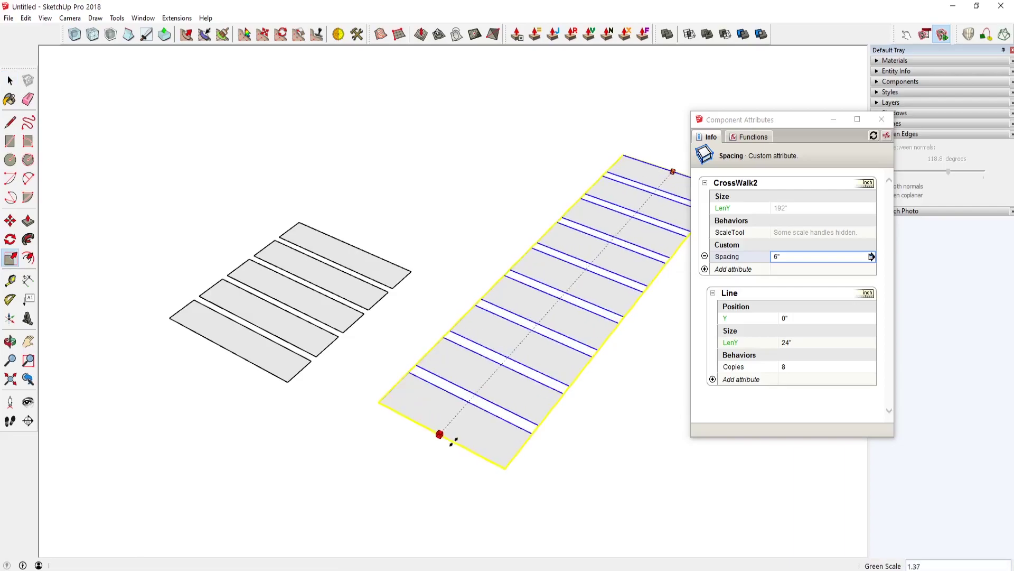
{"action": "left_click", "coordinate": [531, 244]}
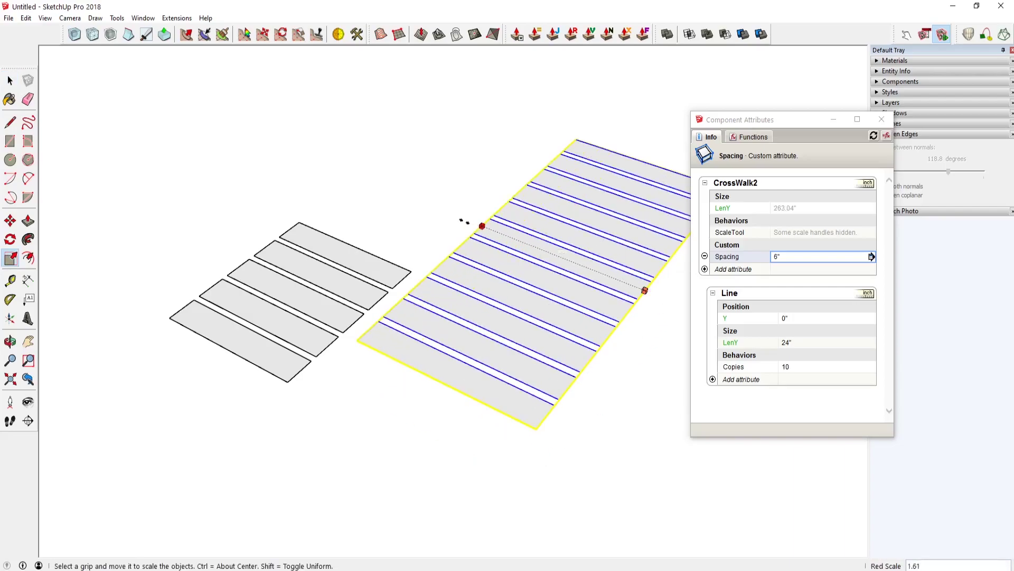
{"action": "key", "text": "space"}
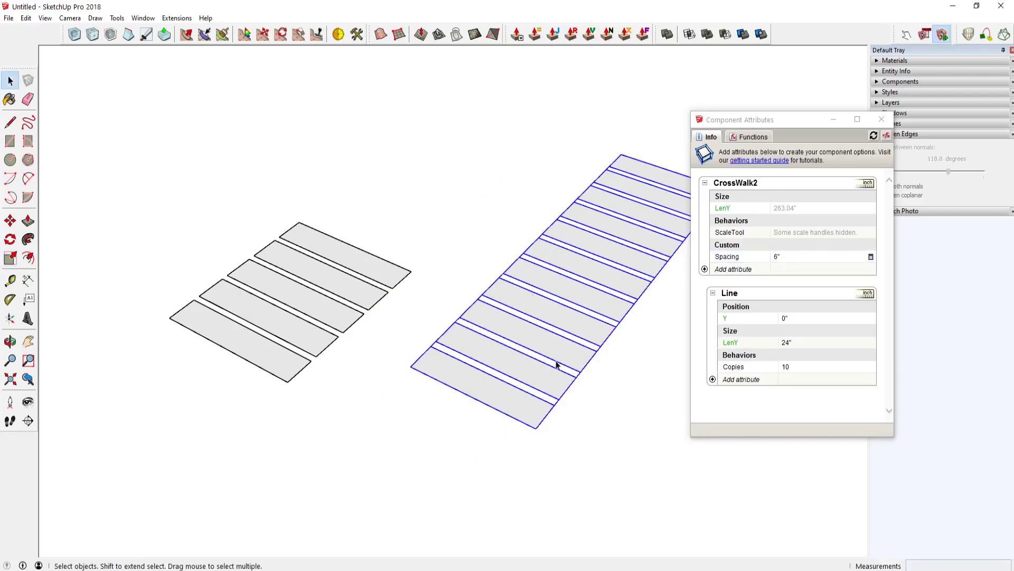
Check the 6" gap between two stripes with the Tape Measure.
{"action": "left_click", "coordinate": [9, 281]}
{"action": "left_click", "coordinate": [559, 400]}
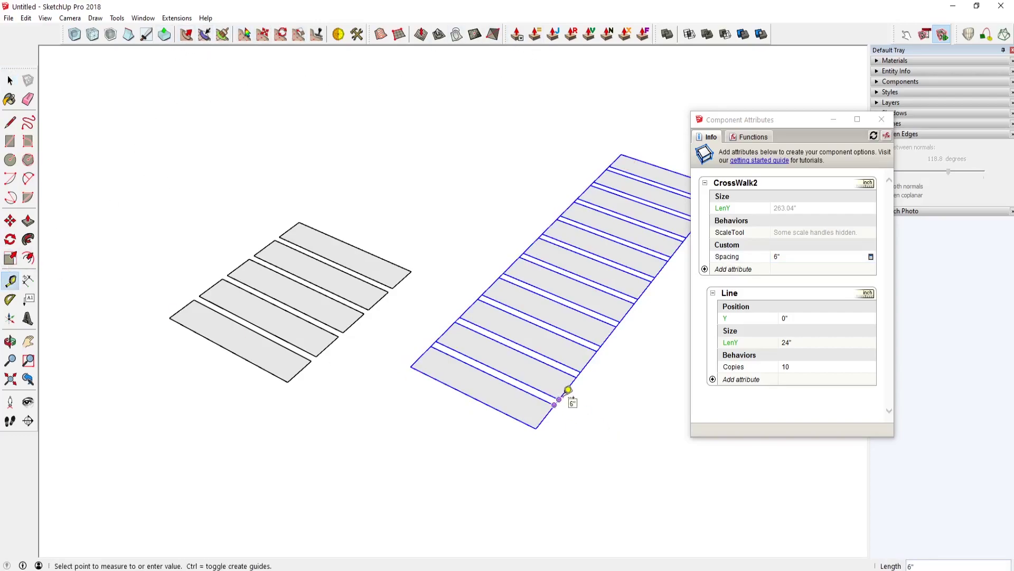
{"action": "key", "text": "Escape"}
{"action": "key", "text": "space"}
{"action": "left_click", "coordinate": [602, 430]}
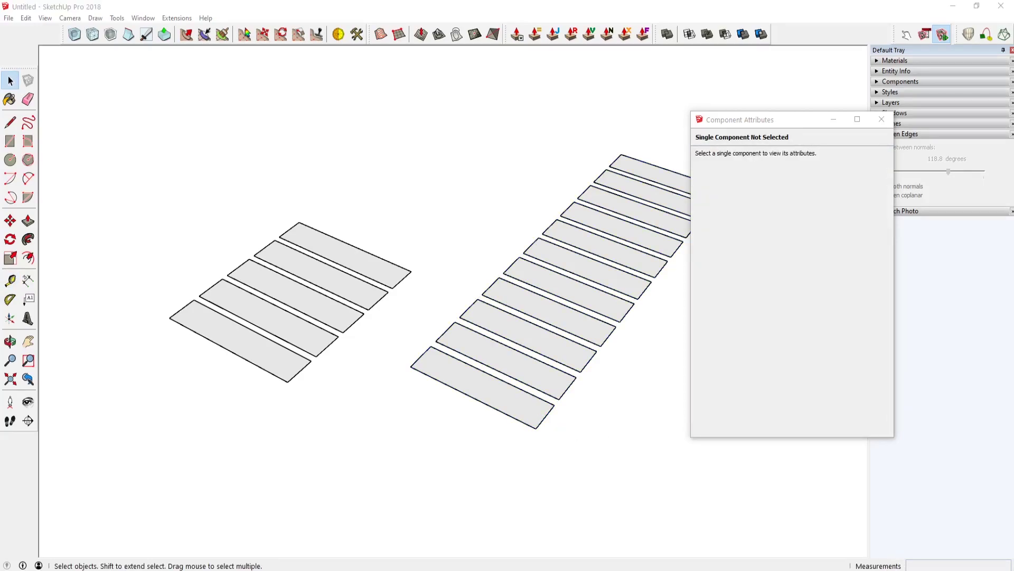